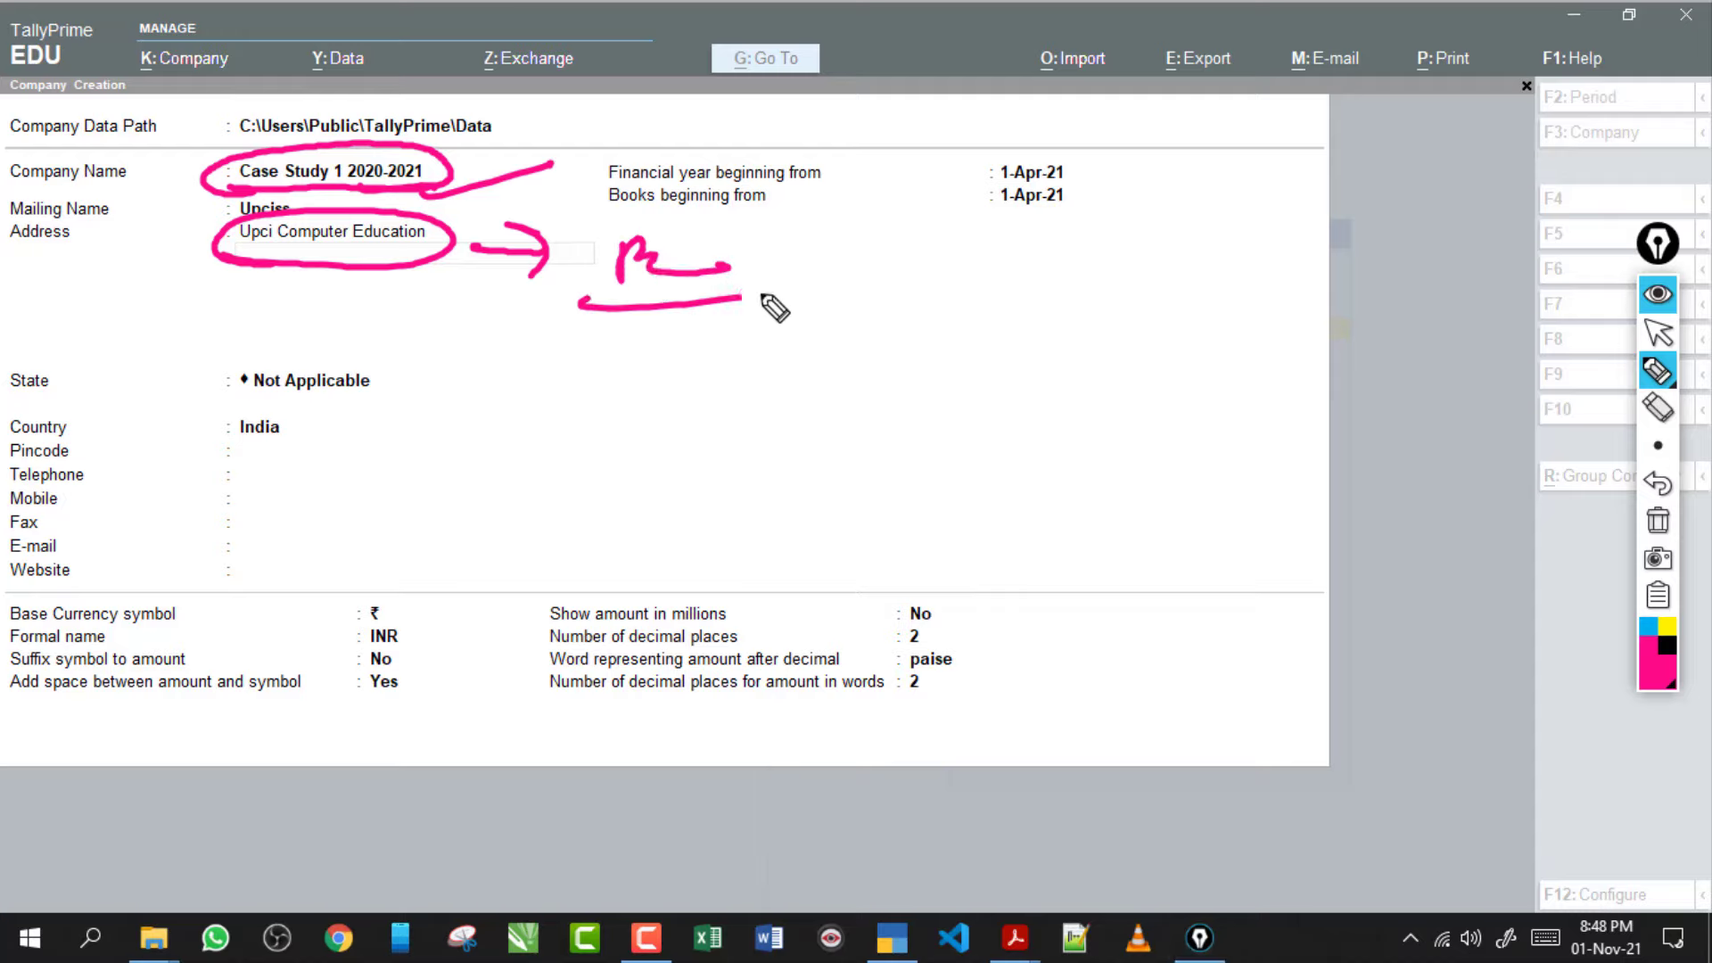
left_click_drag(216, 263, 499, 267)
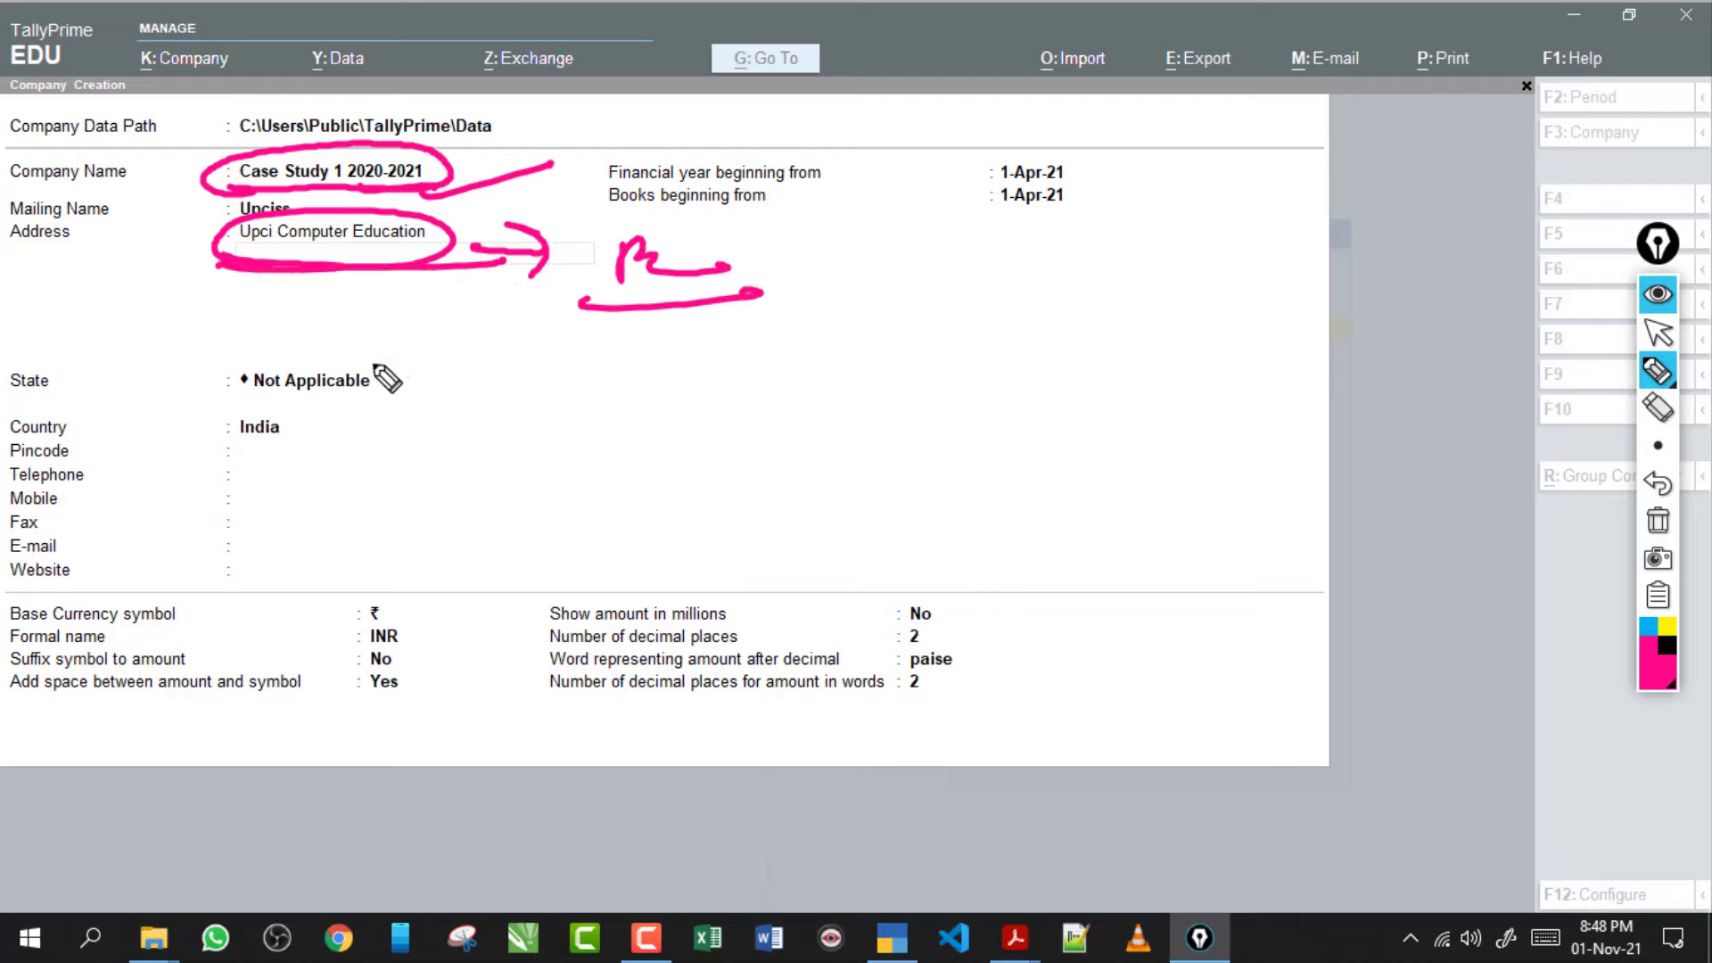
left_click_drag(335, 393, 422, 371)
left_click_drag(337, 458, 461, 424)
left_click_drag(319, 532, 486, 477)
left_click_drag(392, 562, 583, 502)
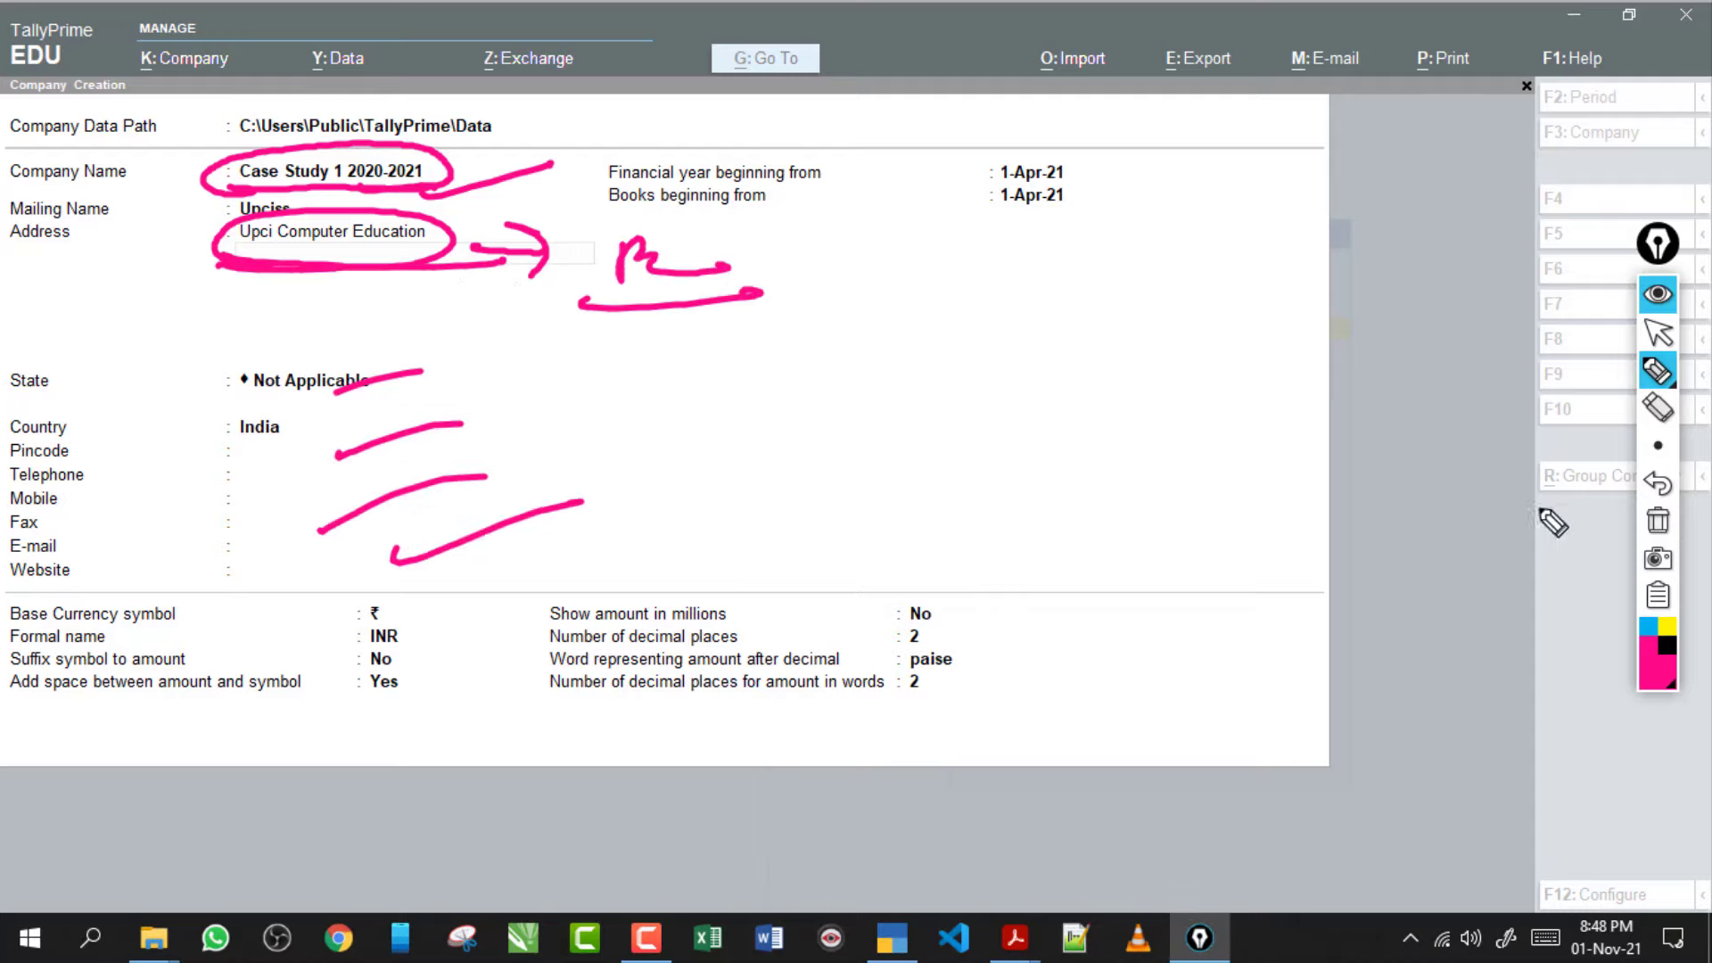
left_click(1657, 520)
left_click(1658, 332)
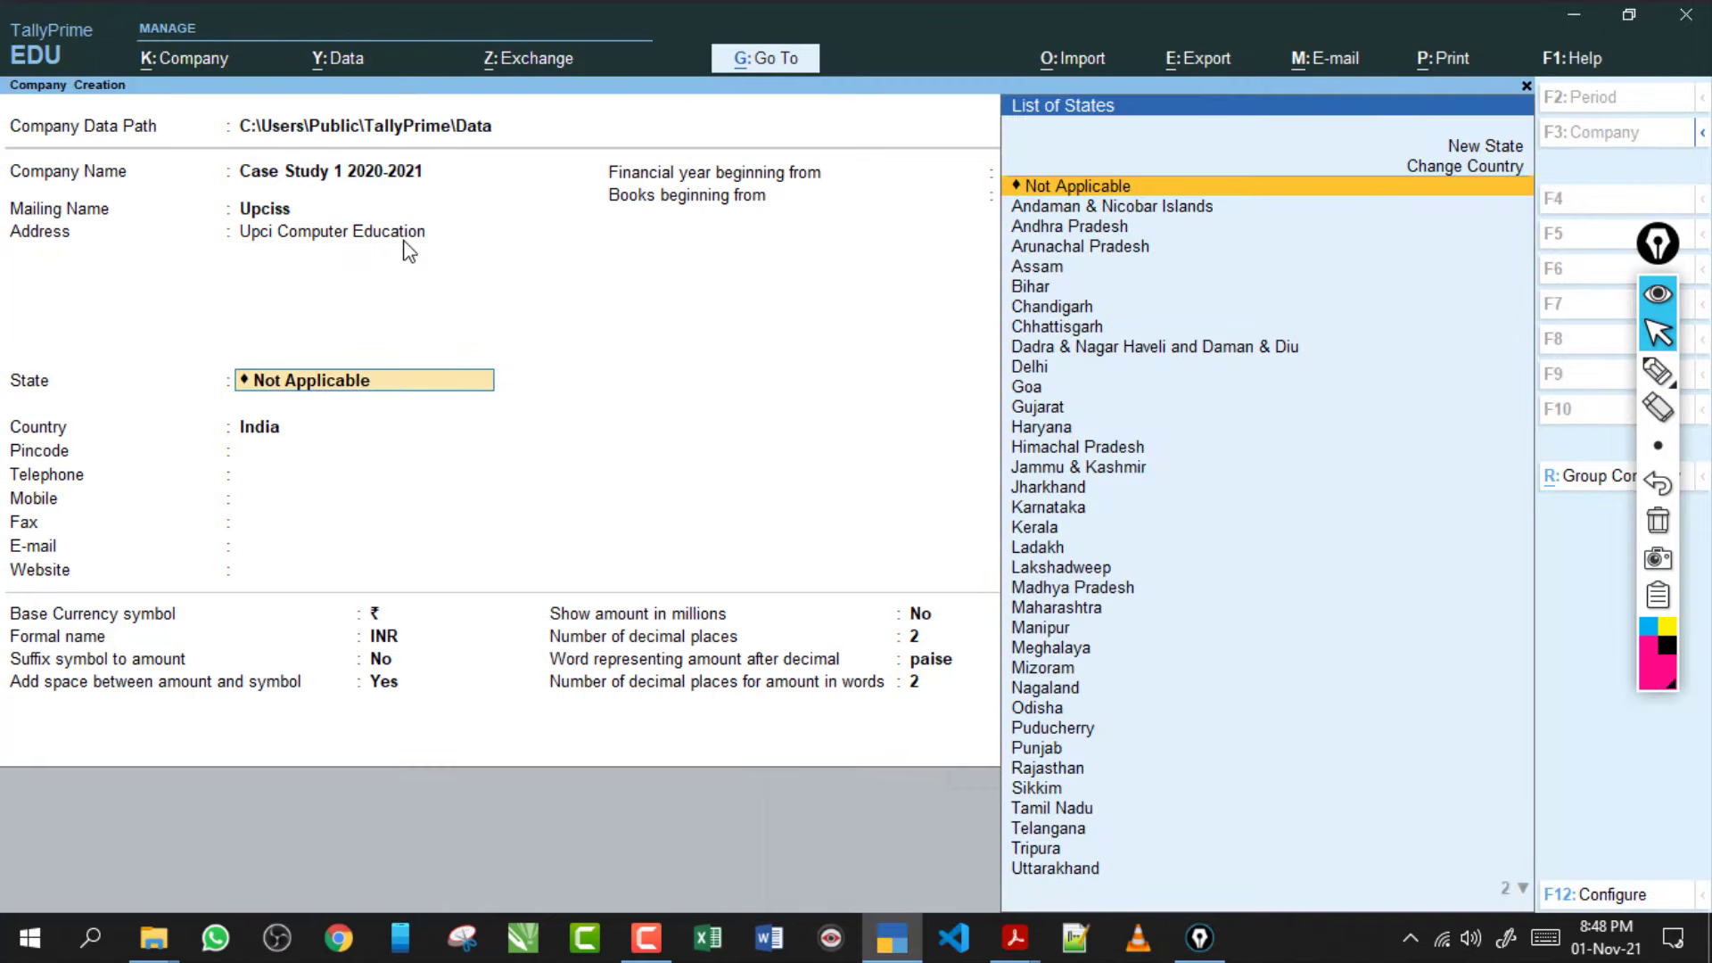
Set the company's state to Uttar Pradesh and enter its postal pincode, leaving the telephone number empty
type("U")
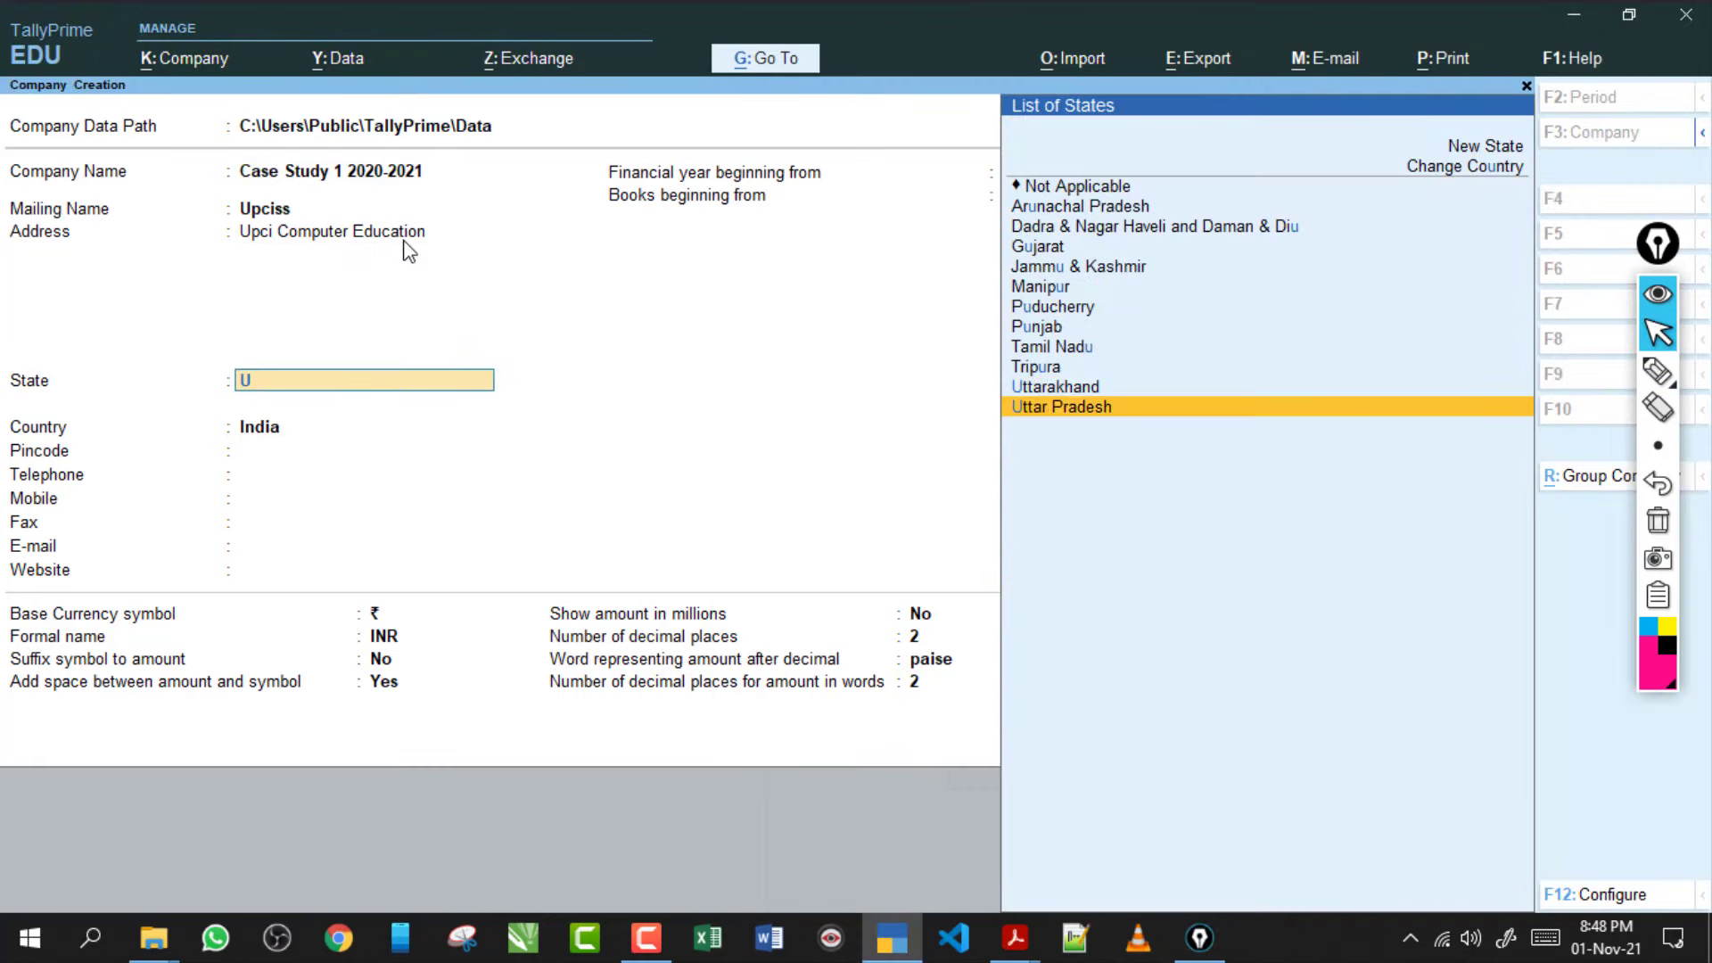
key("Return")
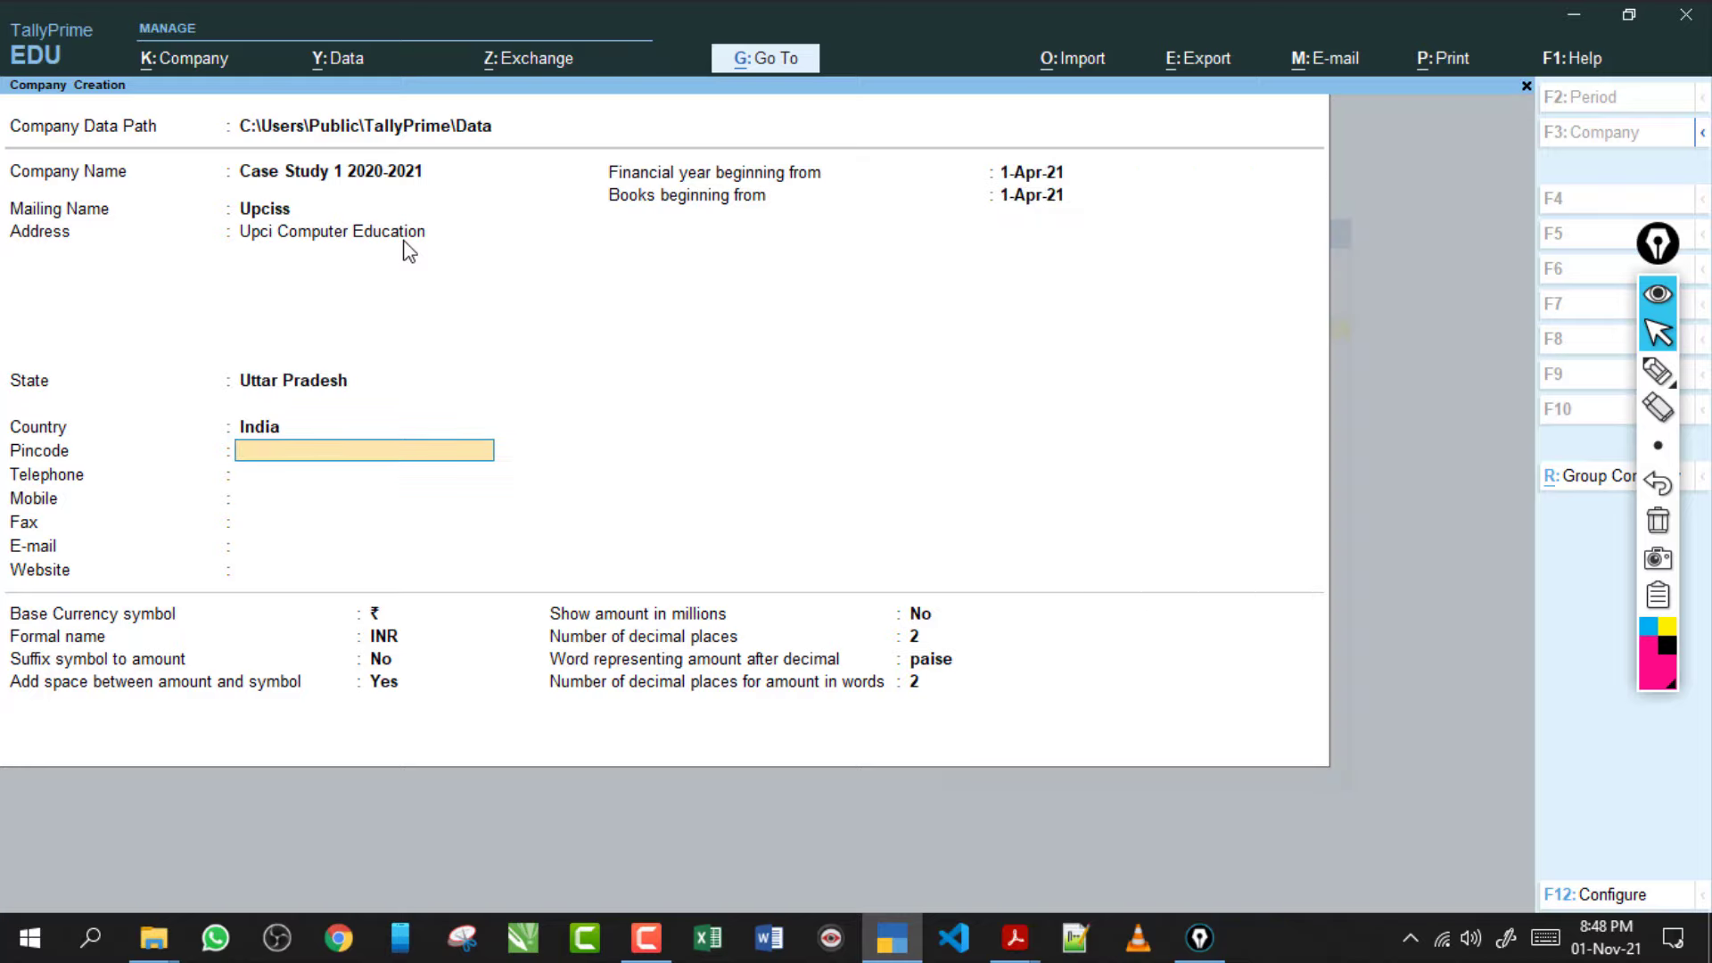
type("262701")
key("Return")
key("Return")
key("Return")
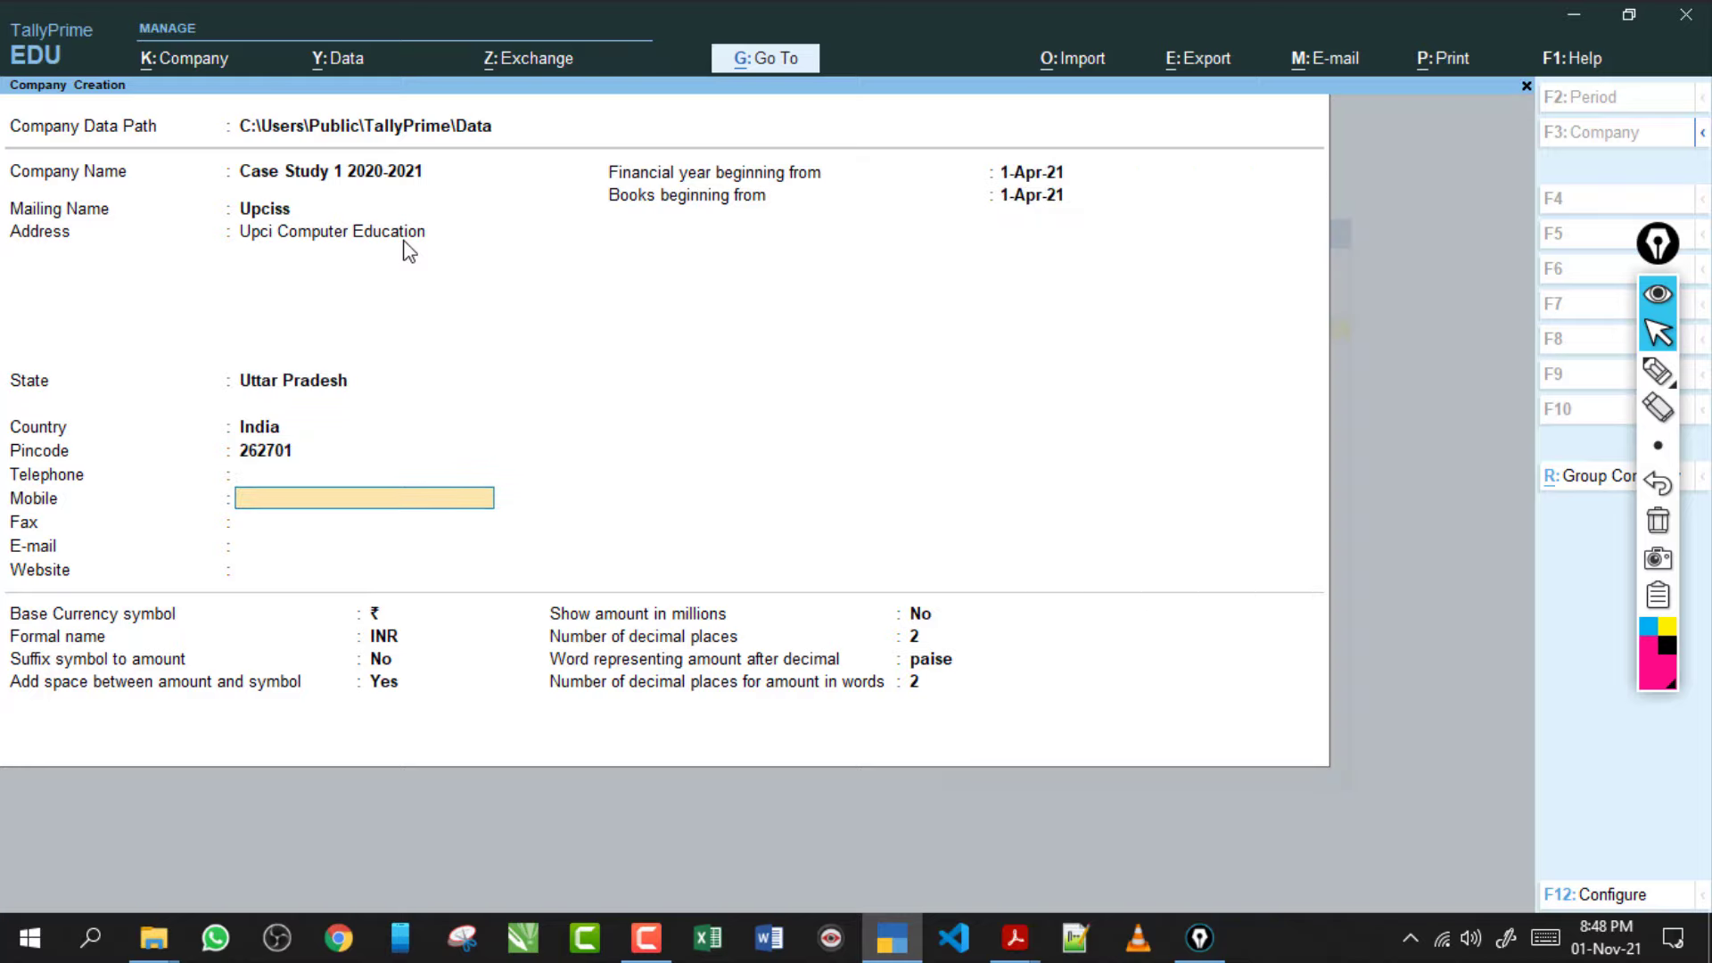
key("Return")
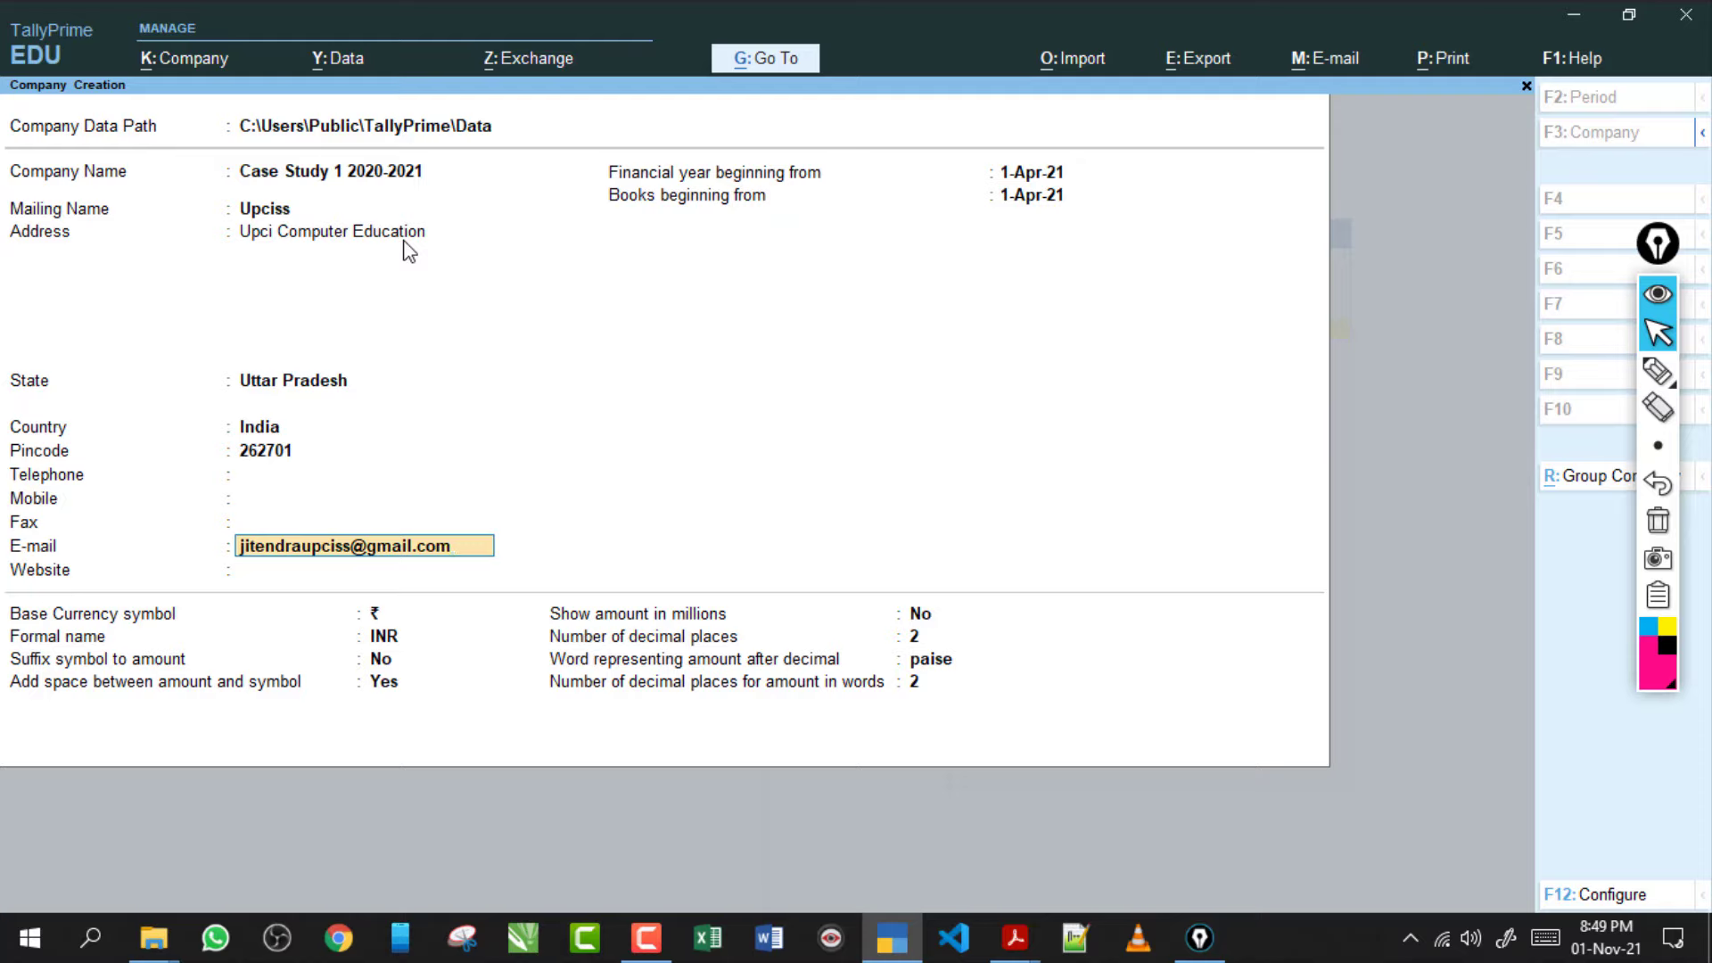
key("Return")
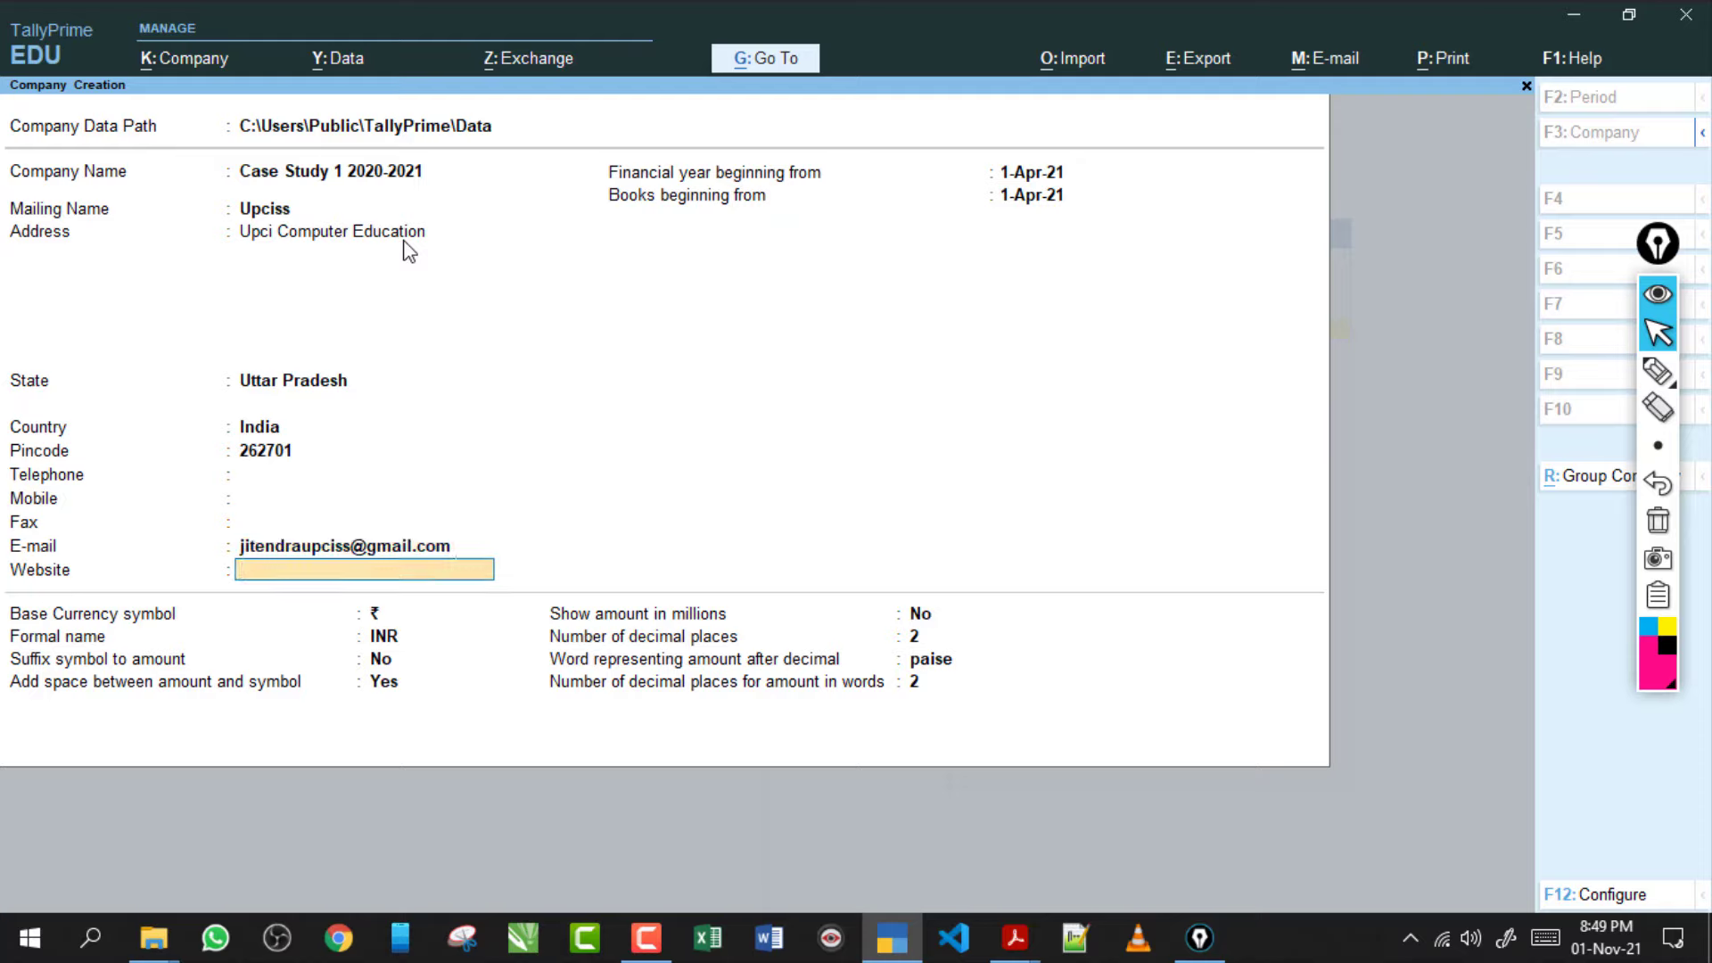
type("www.upcissyoutube.com")
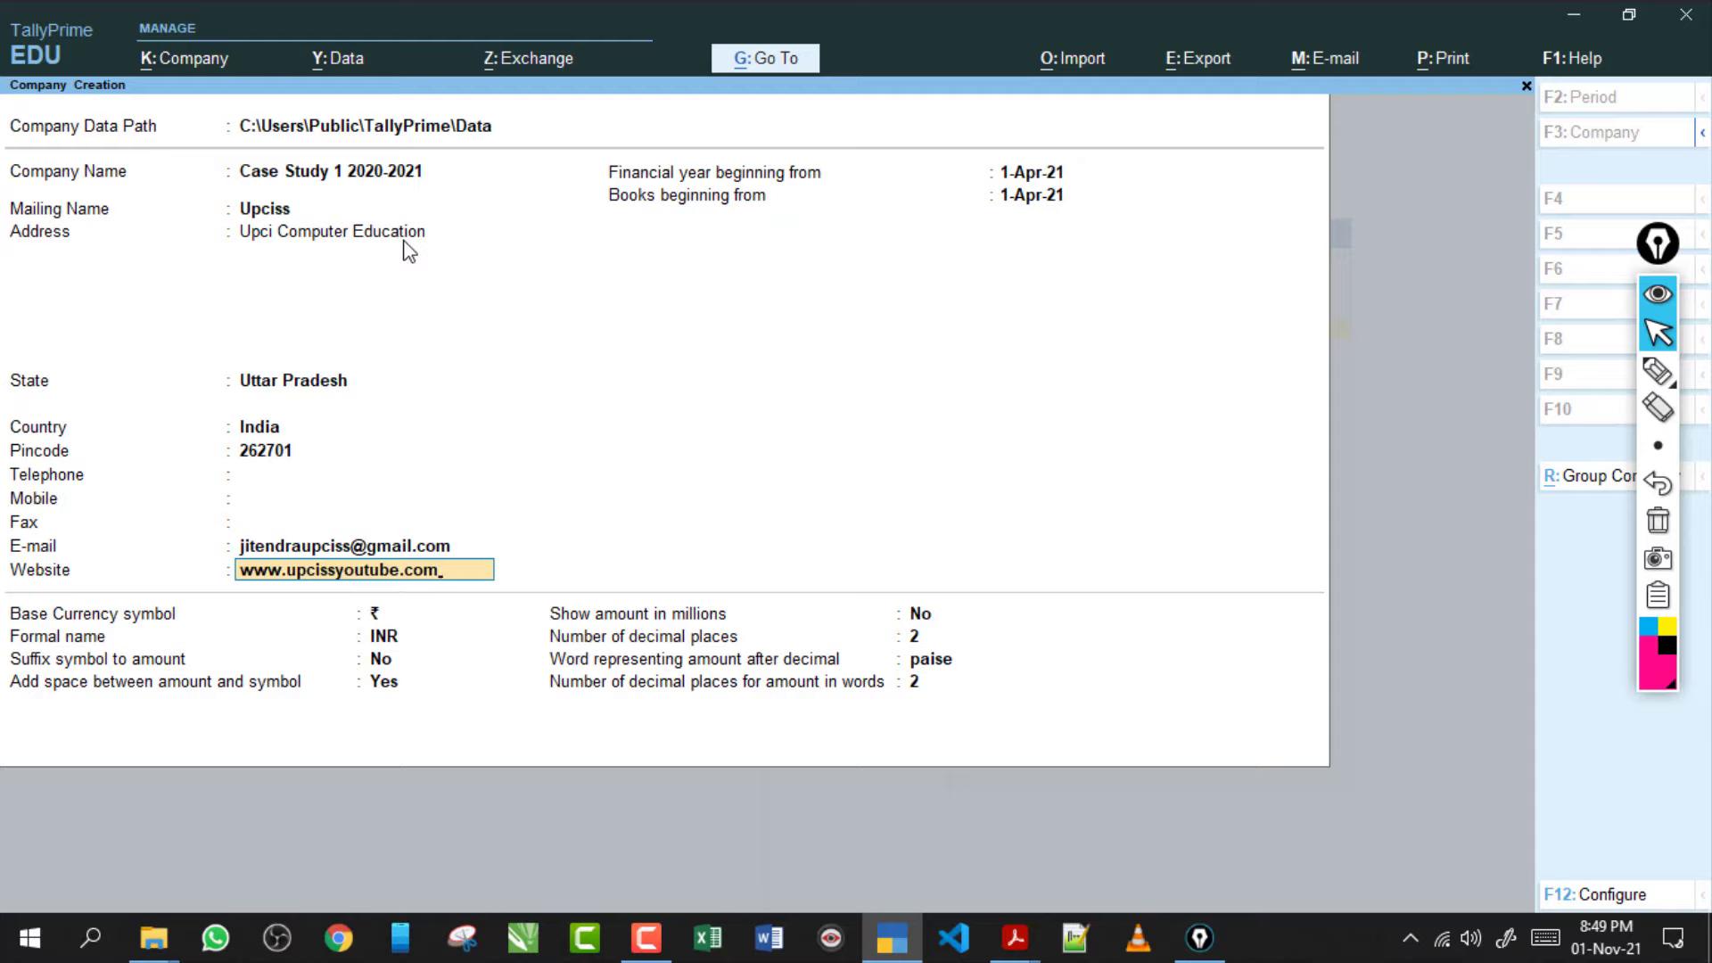
key("Return")
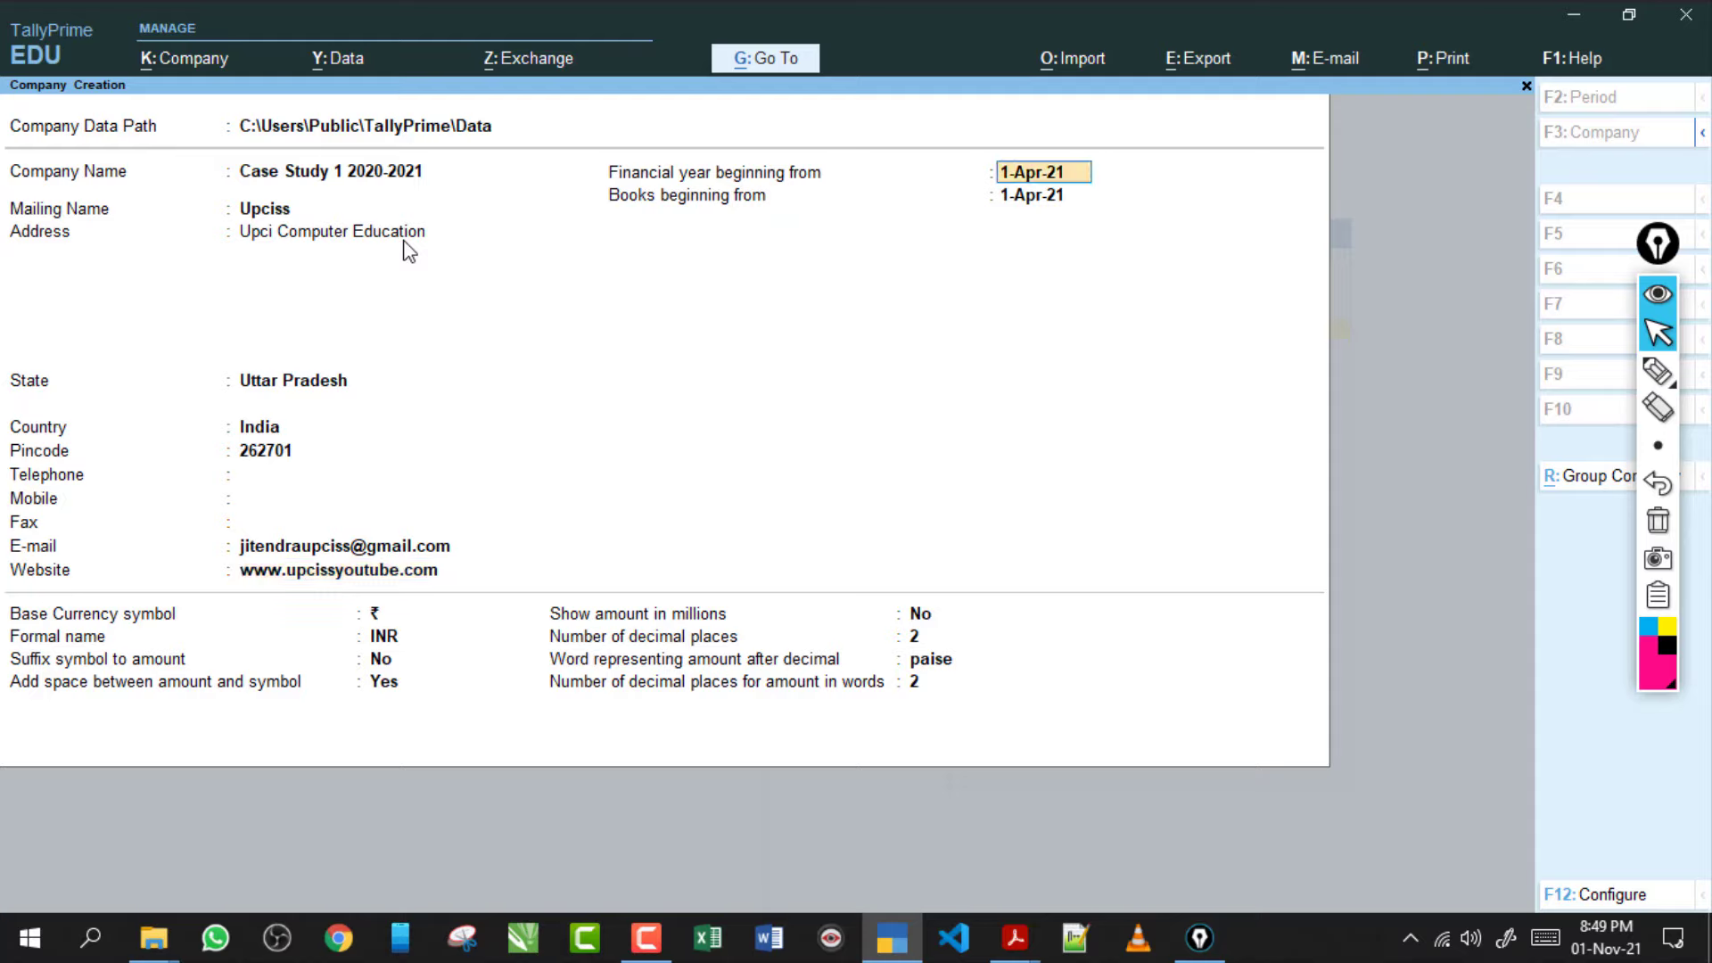
Set the financial year beginning to 1-4-2020 and accept the same date for the books beginning
type("1-4-2020")
key("Return")
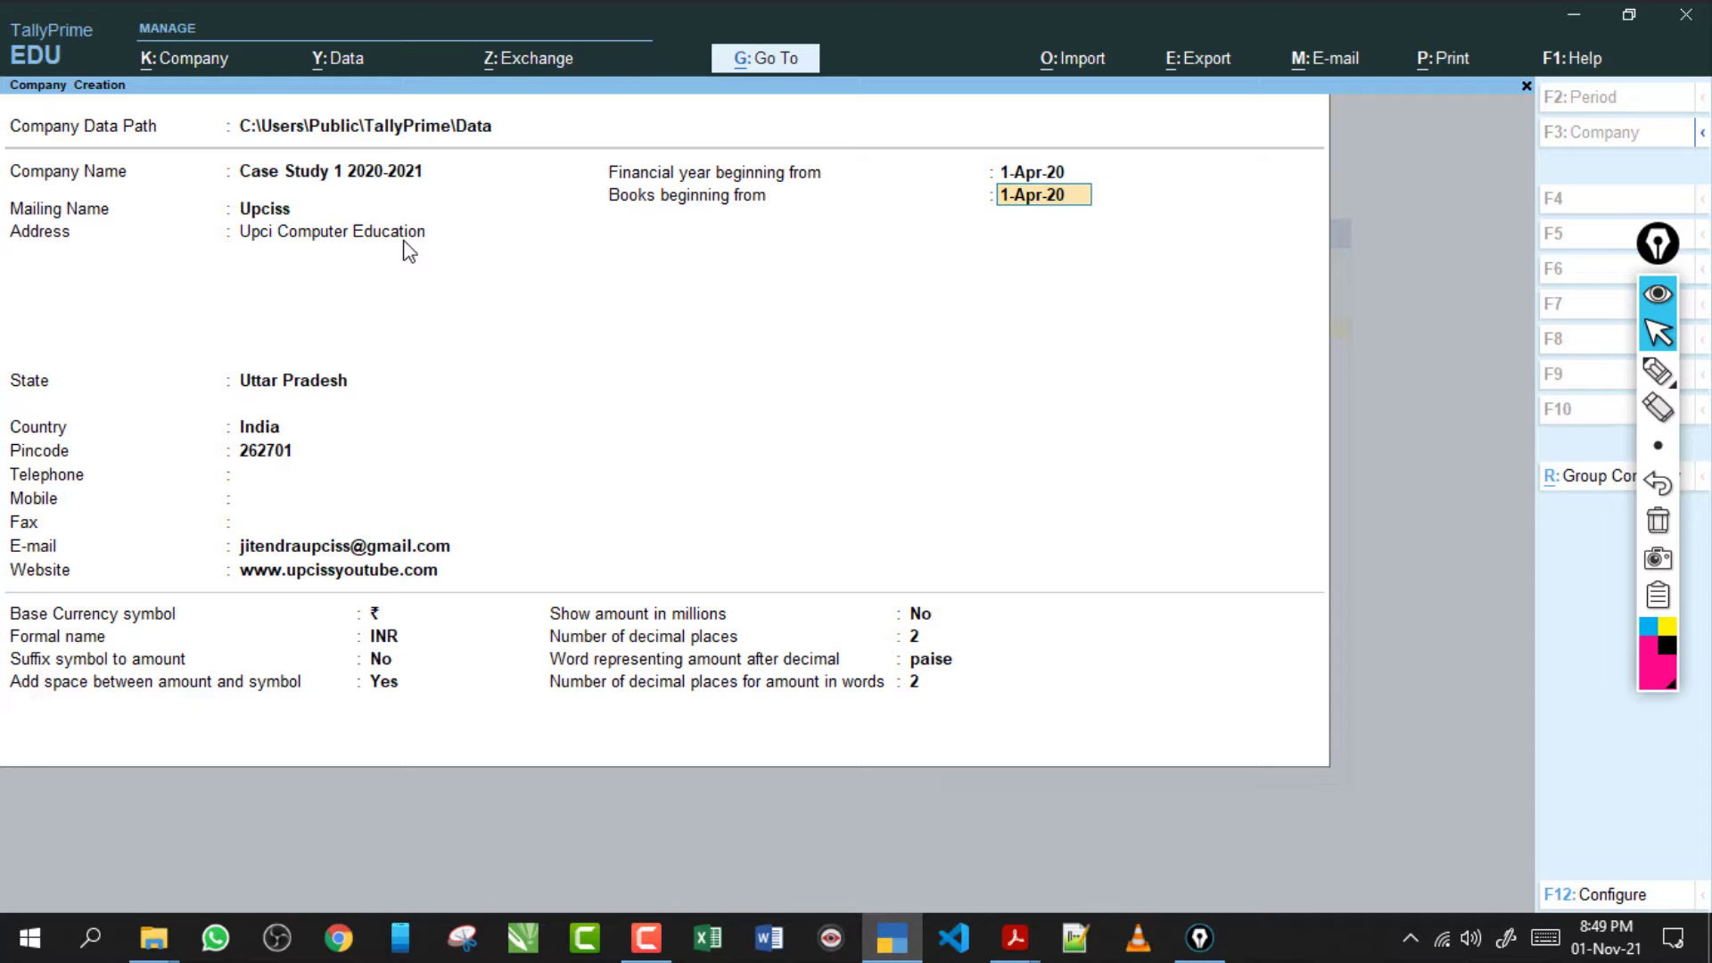
key("Return")
key("Return")
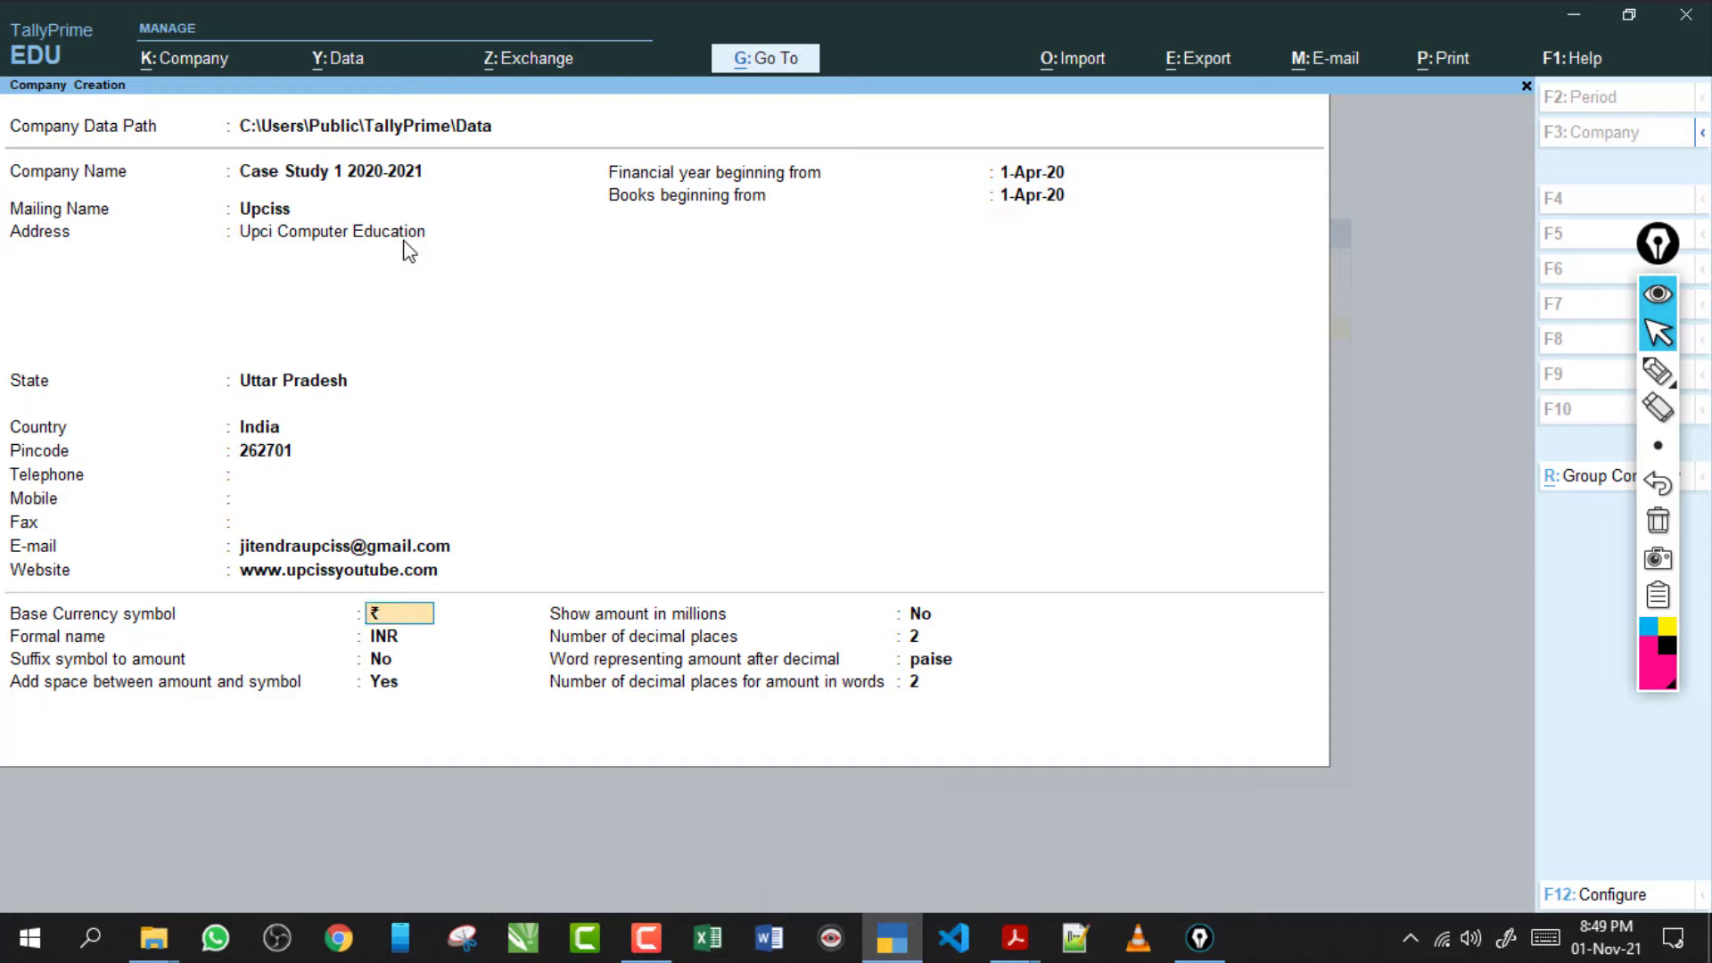
left_click(1657, 371)
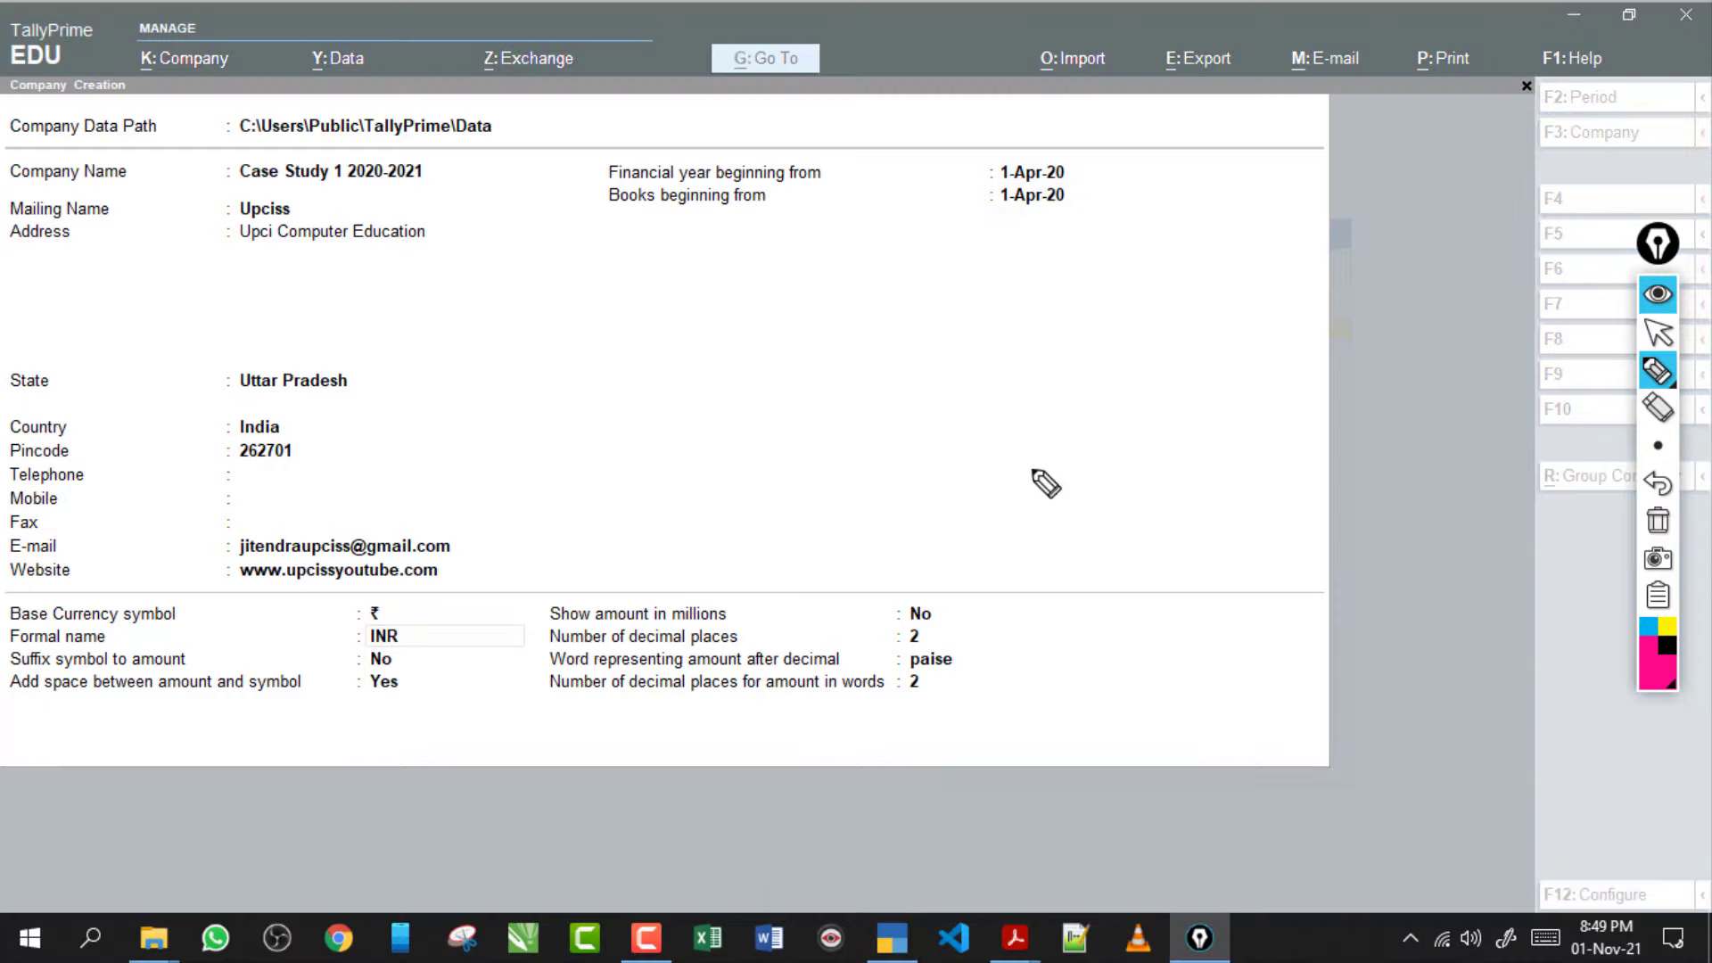
left_click_drag(458, 606, 539, 616)
left_click_drag(1125, 150, 881, 128)
left_click_drag(671, 384, 570, 353)
left_click_drag(574, 400, 644, 334)
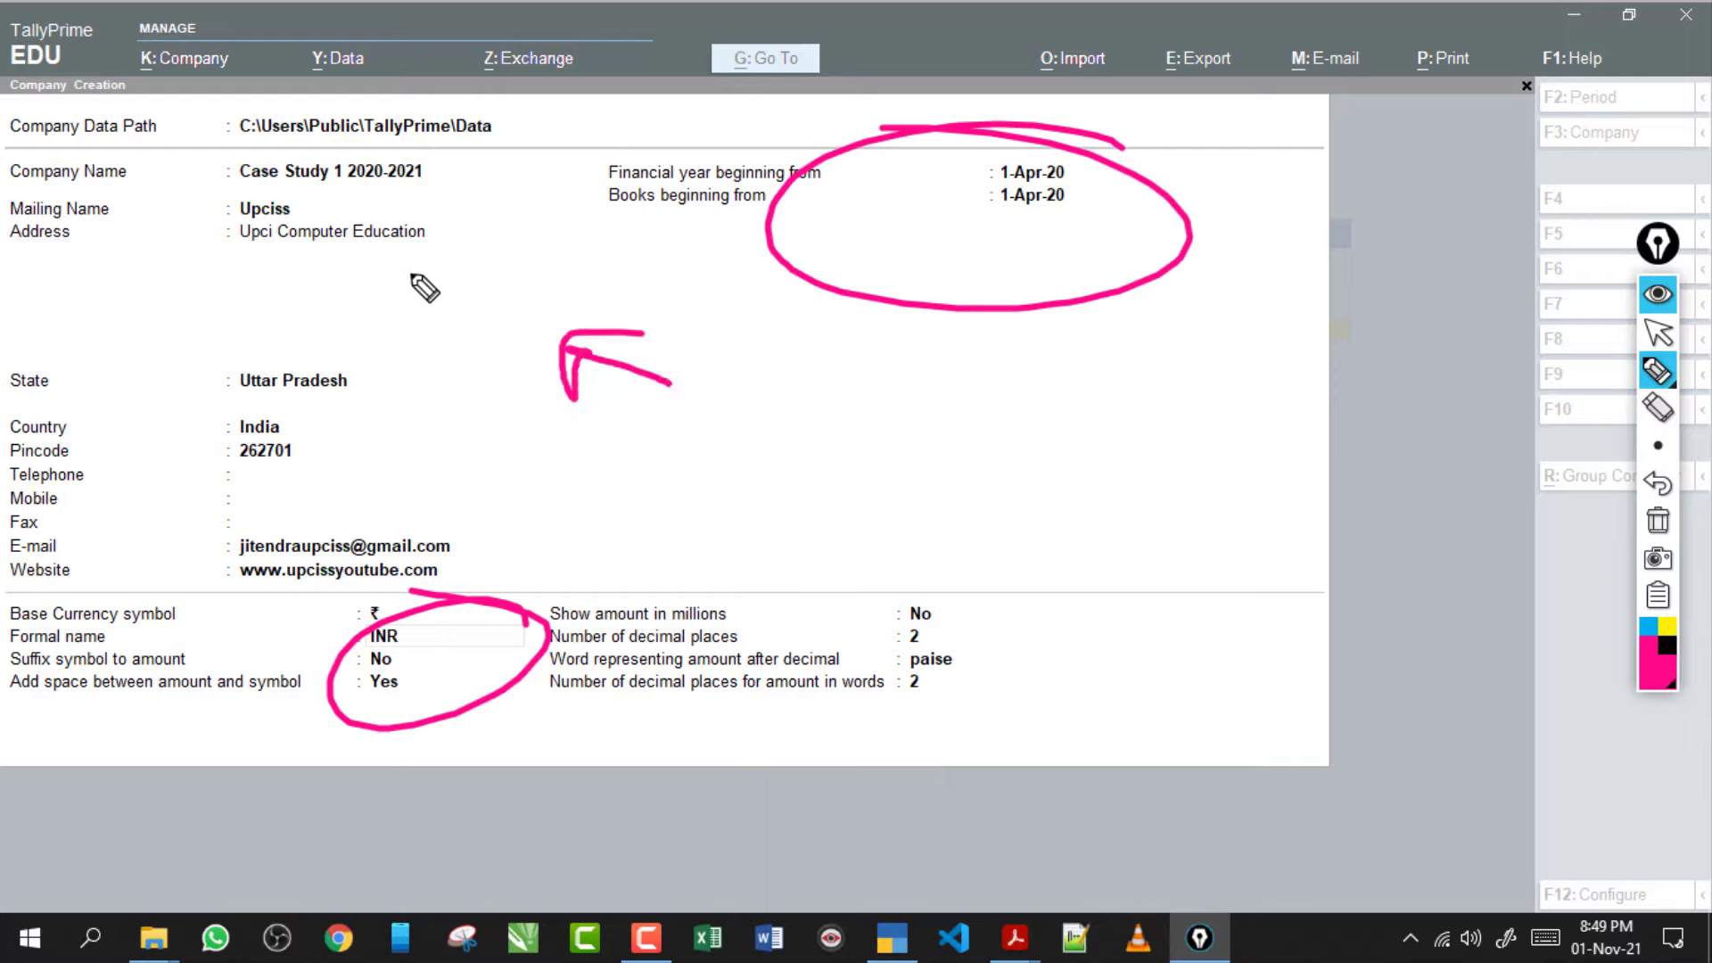
left_click_drag(450, 259, 609, 219)
mouse_move(506, 301)
left_mouse_down()
mouse_move(406, 317)
mouse_move(401, 272)
left_mouse_up()
left_click(1657, 521)
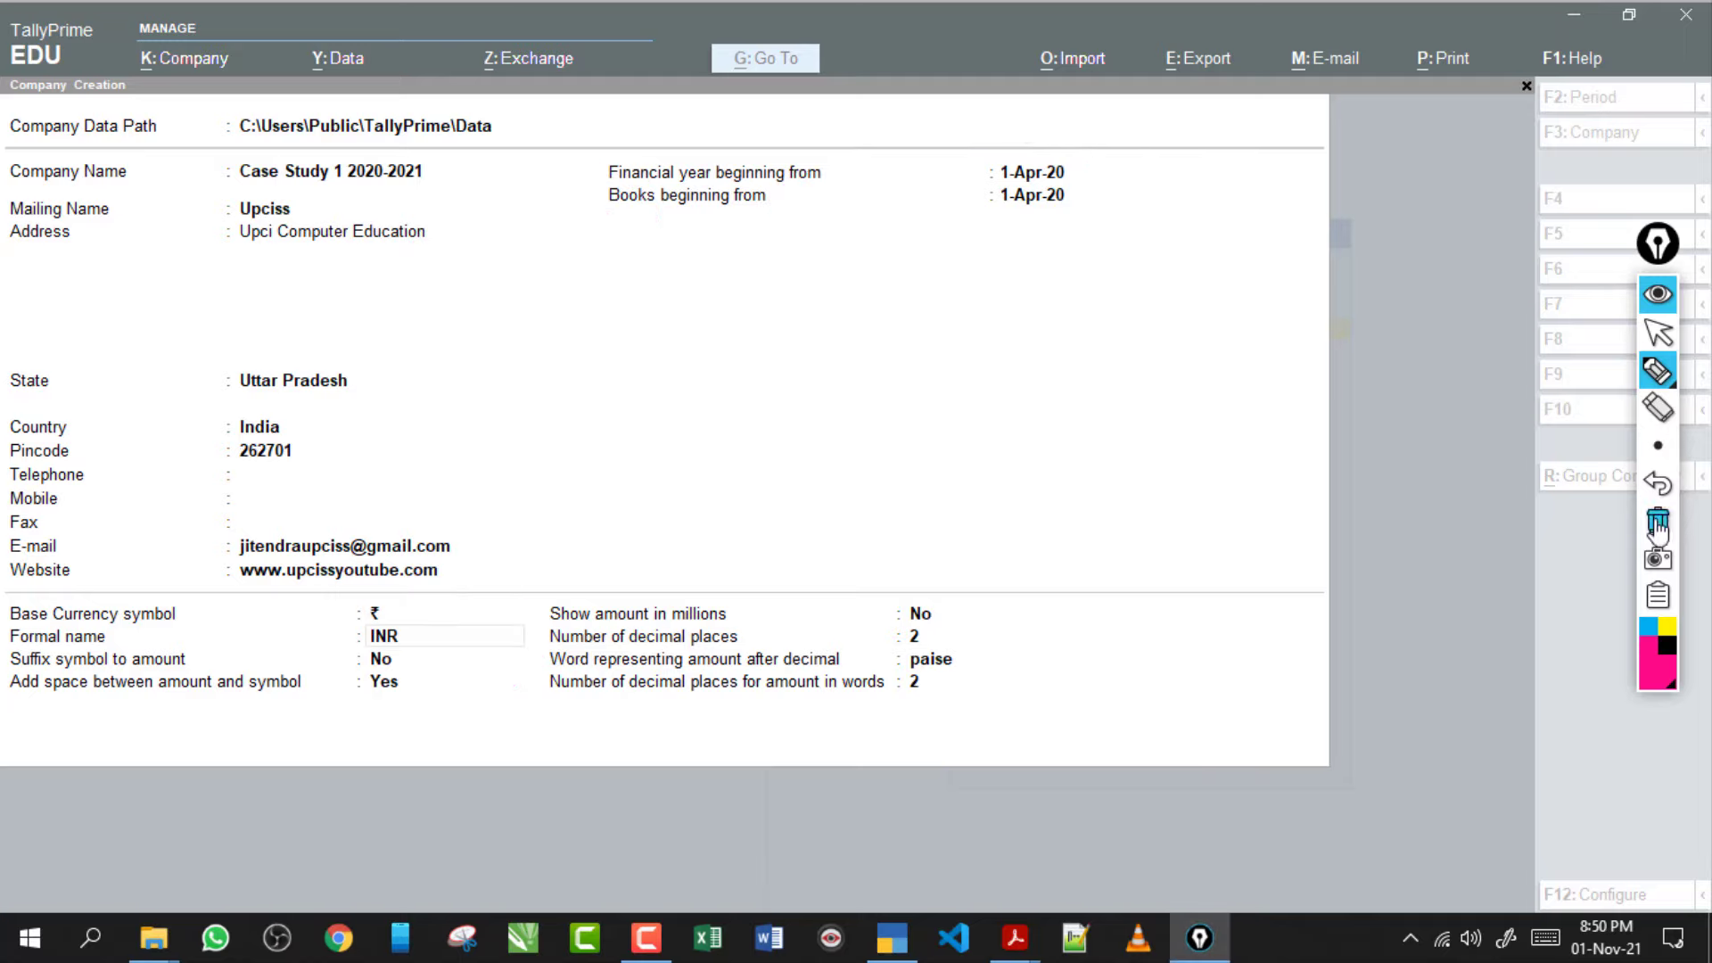
left_click(1659, 334)
Keep the default base currency settings for INR and accept the form to create the company
left_click(993, 345)
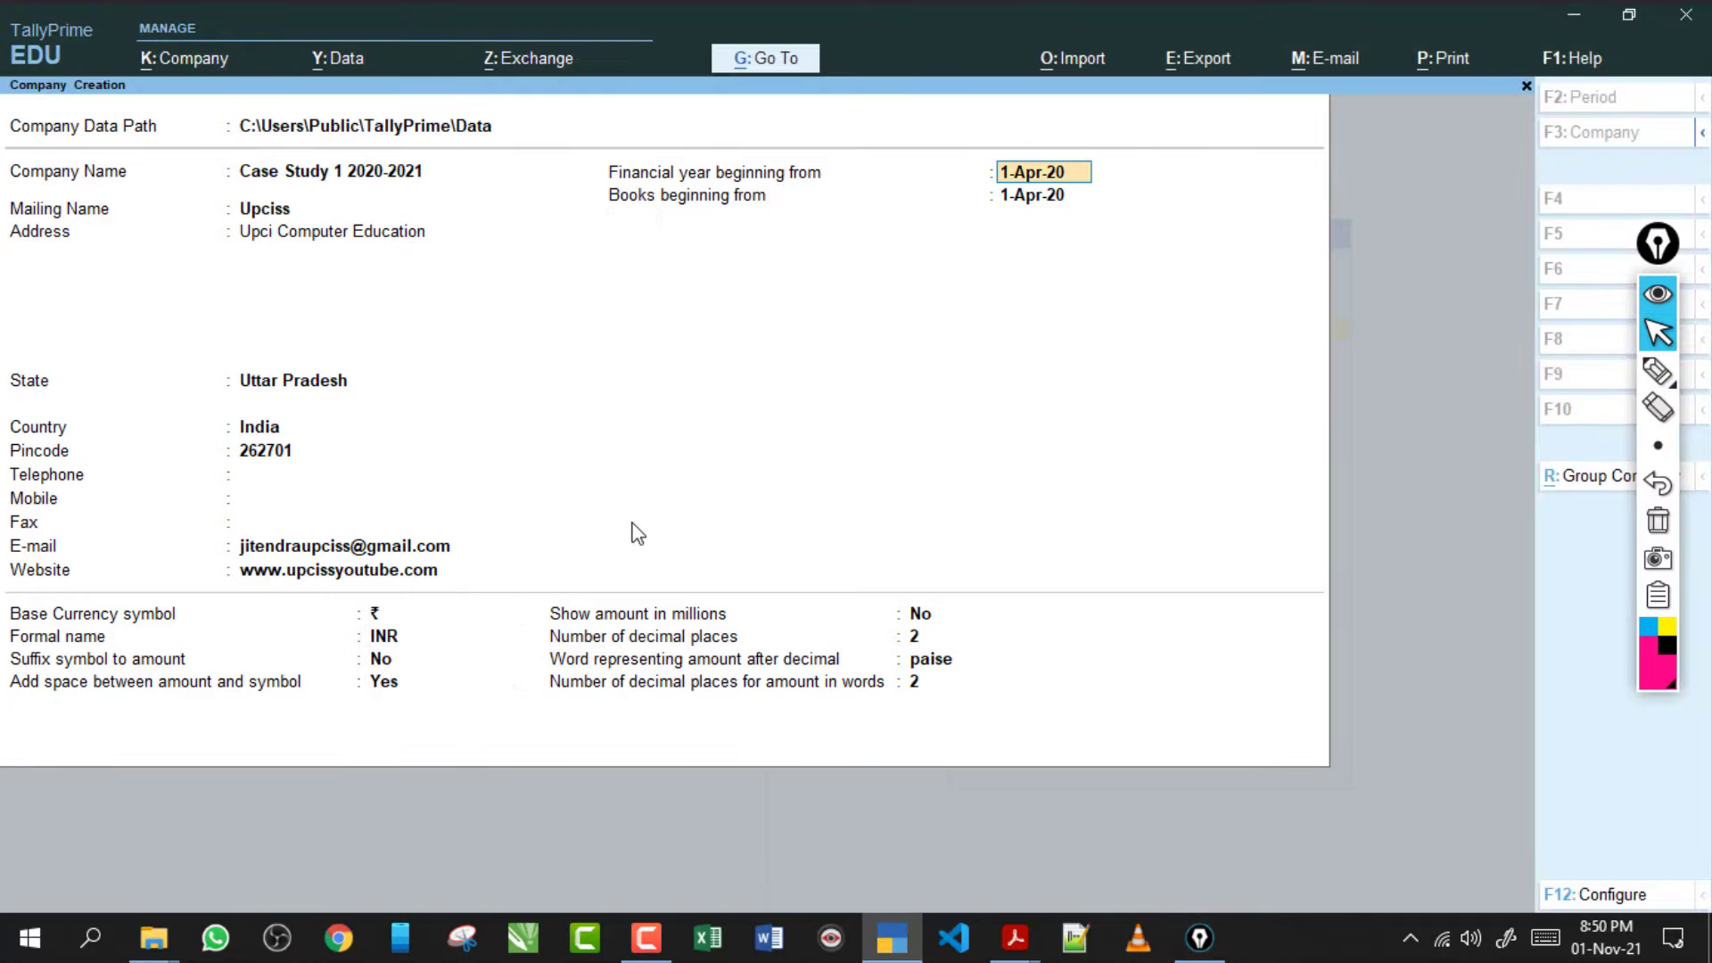
left_click(400, 613)
key("Return")
key("Return")
key("Return")
key("Return")
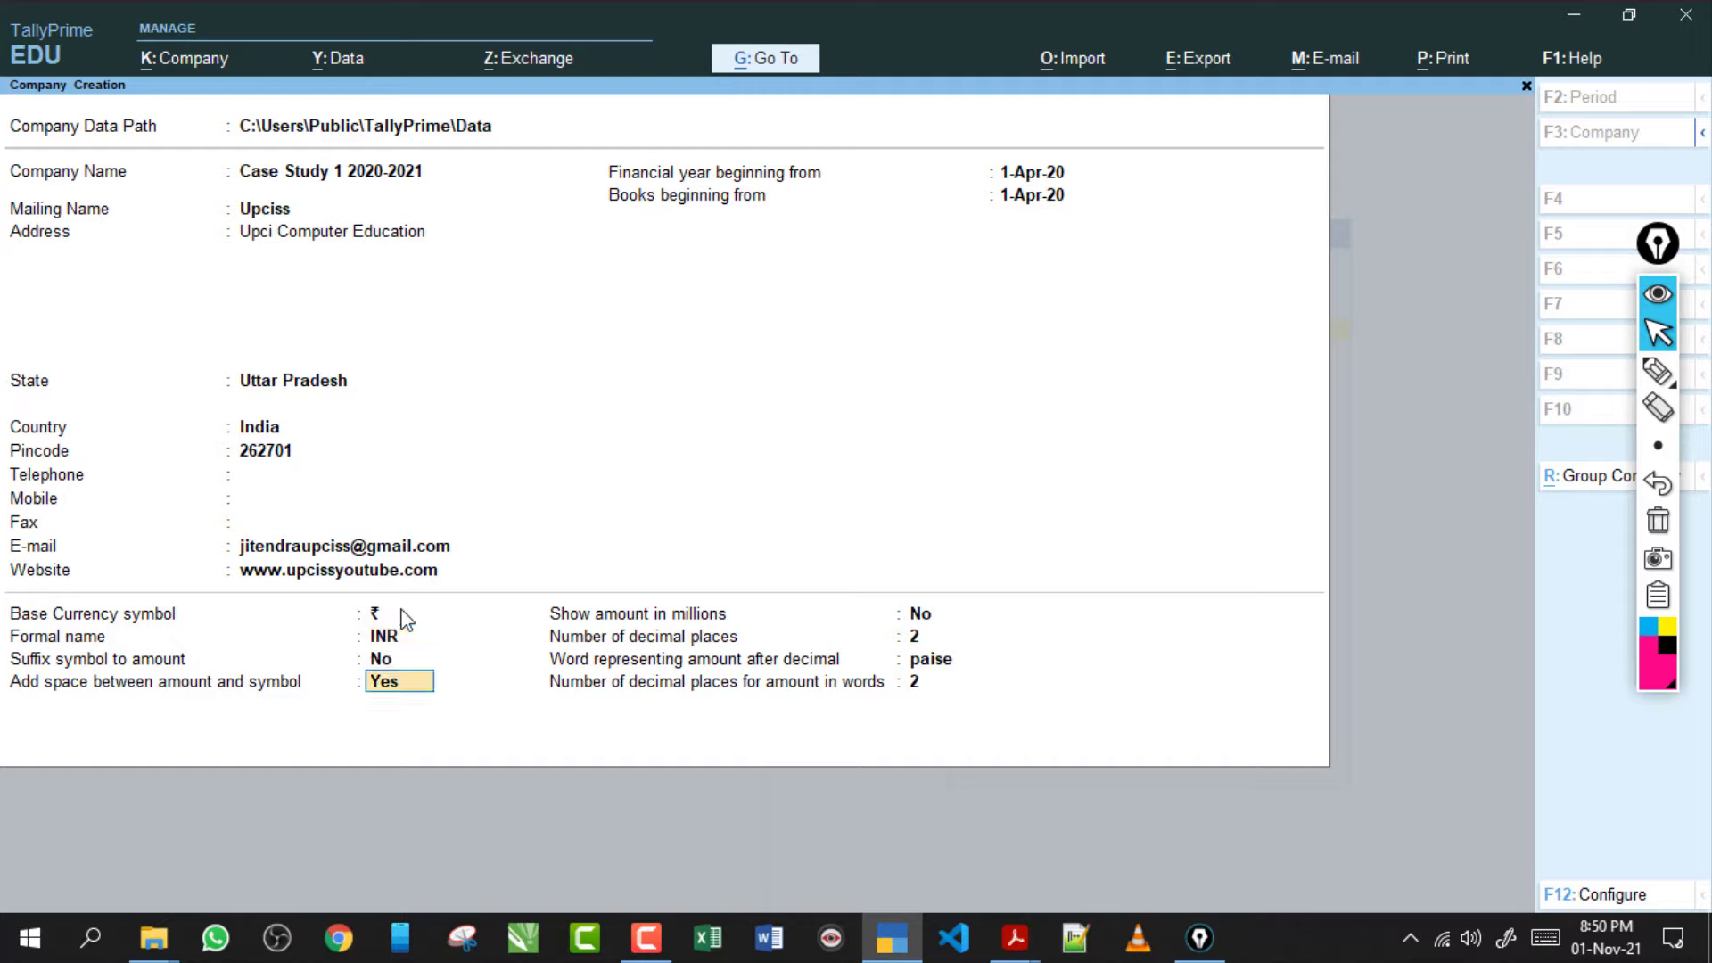
key("Return")
key("Return")
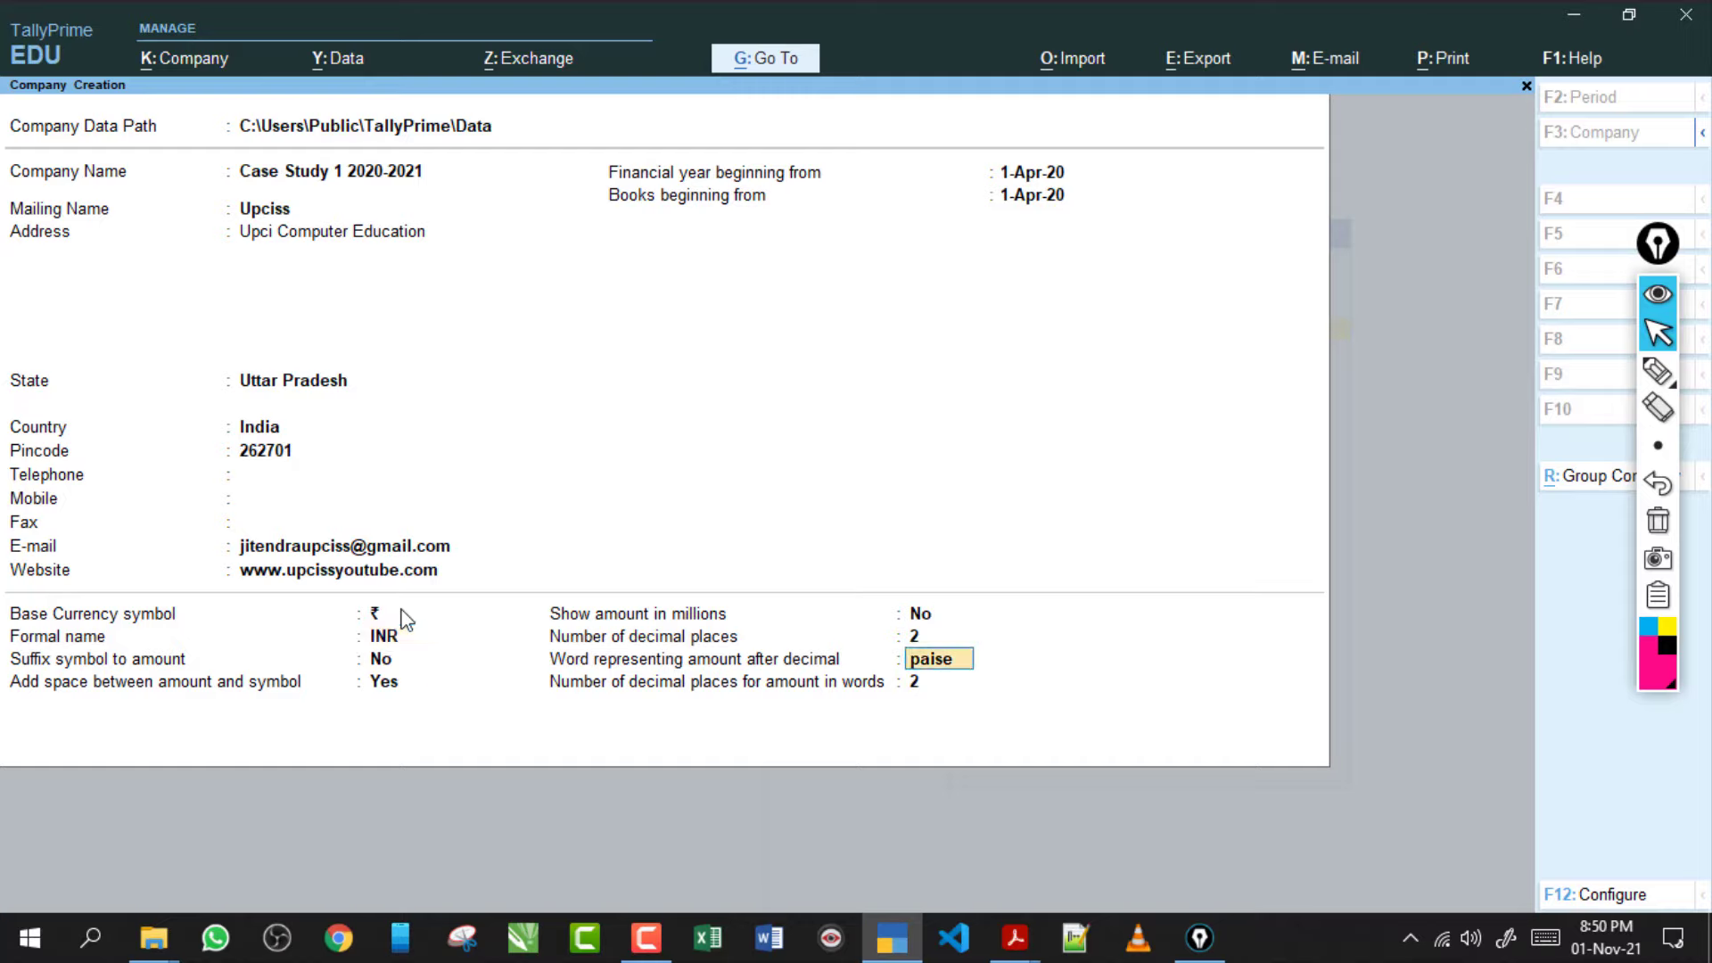
key("Return")
key("Return")
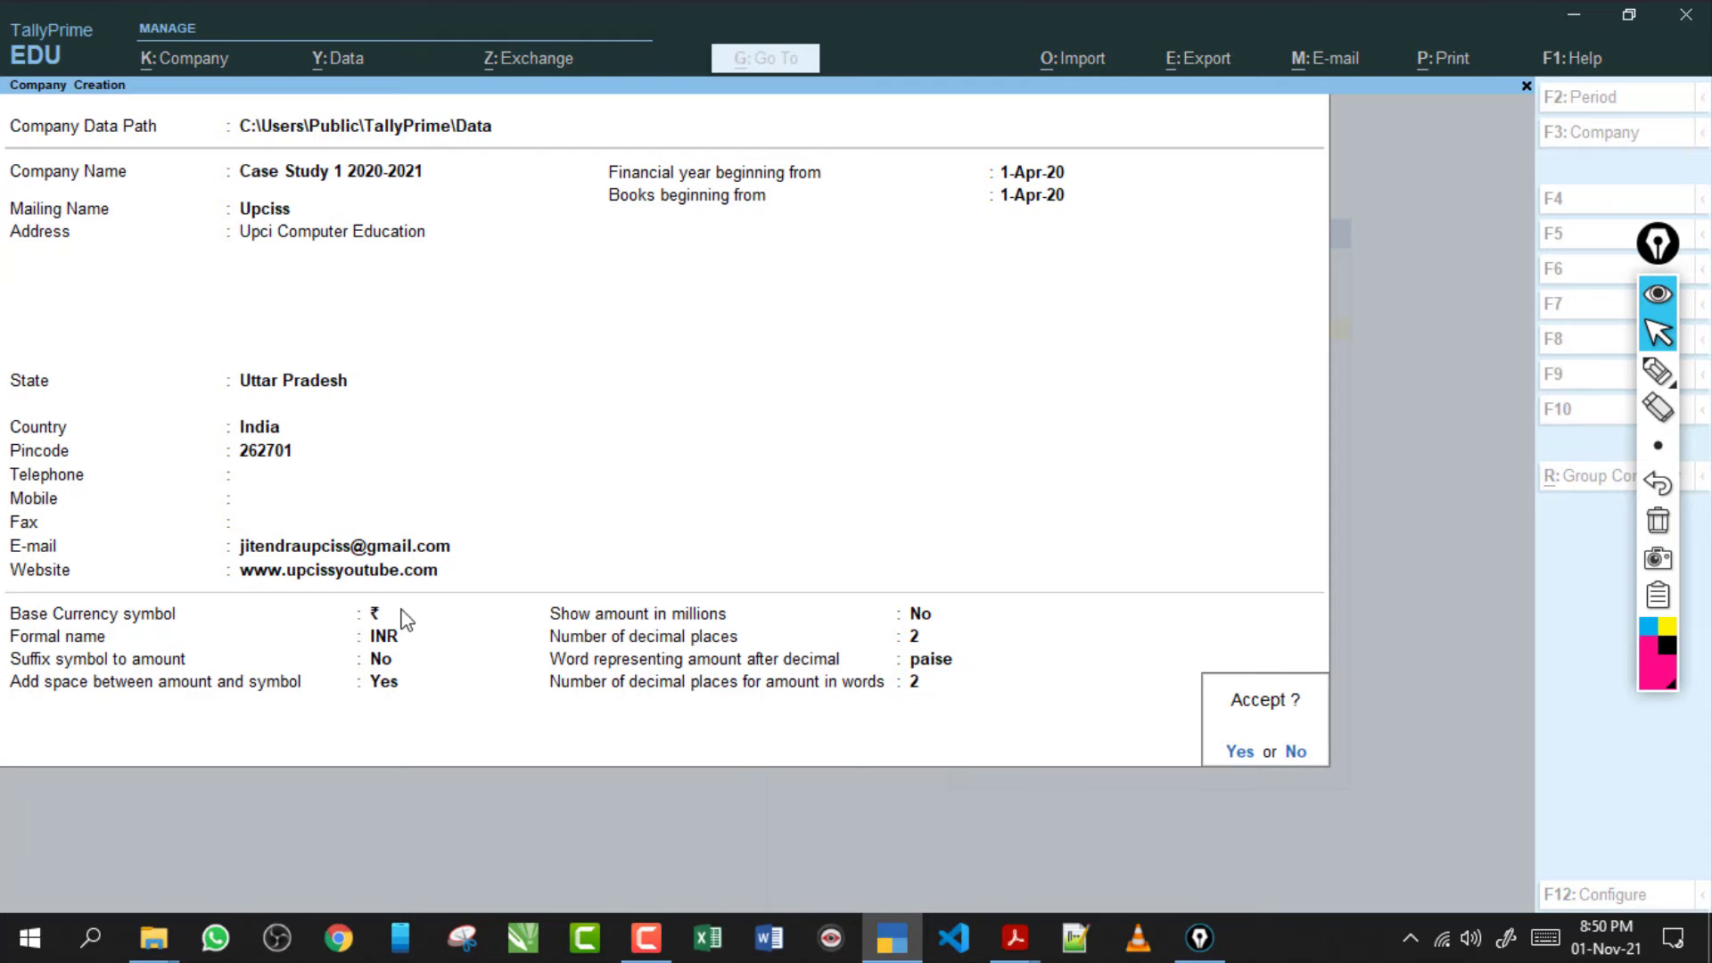
key("Return")
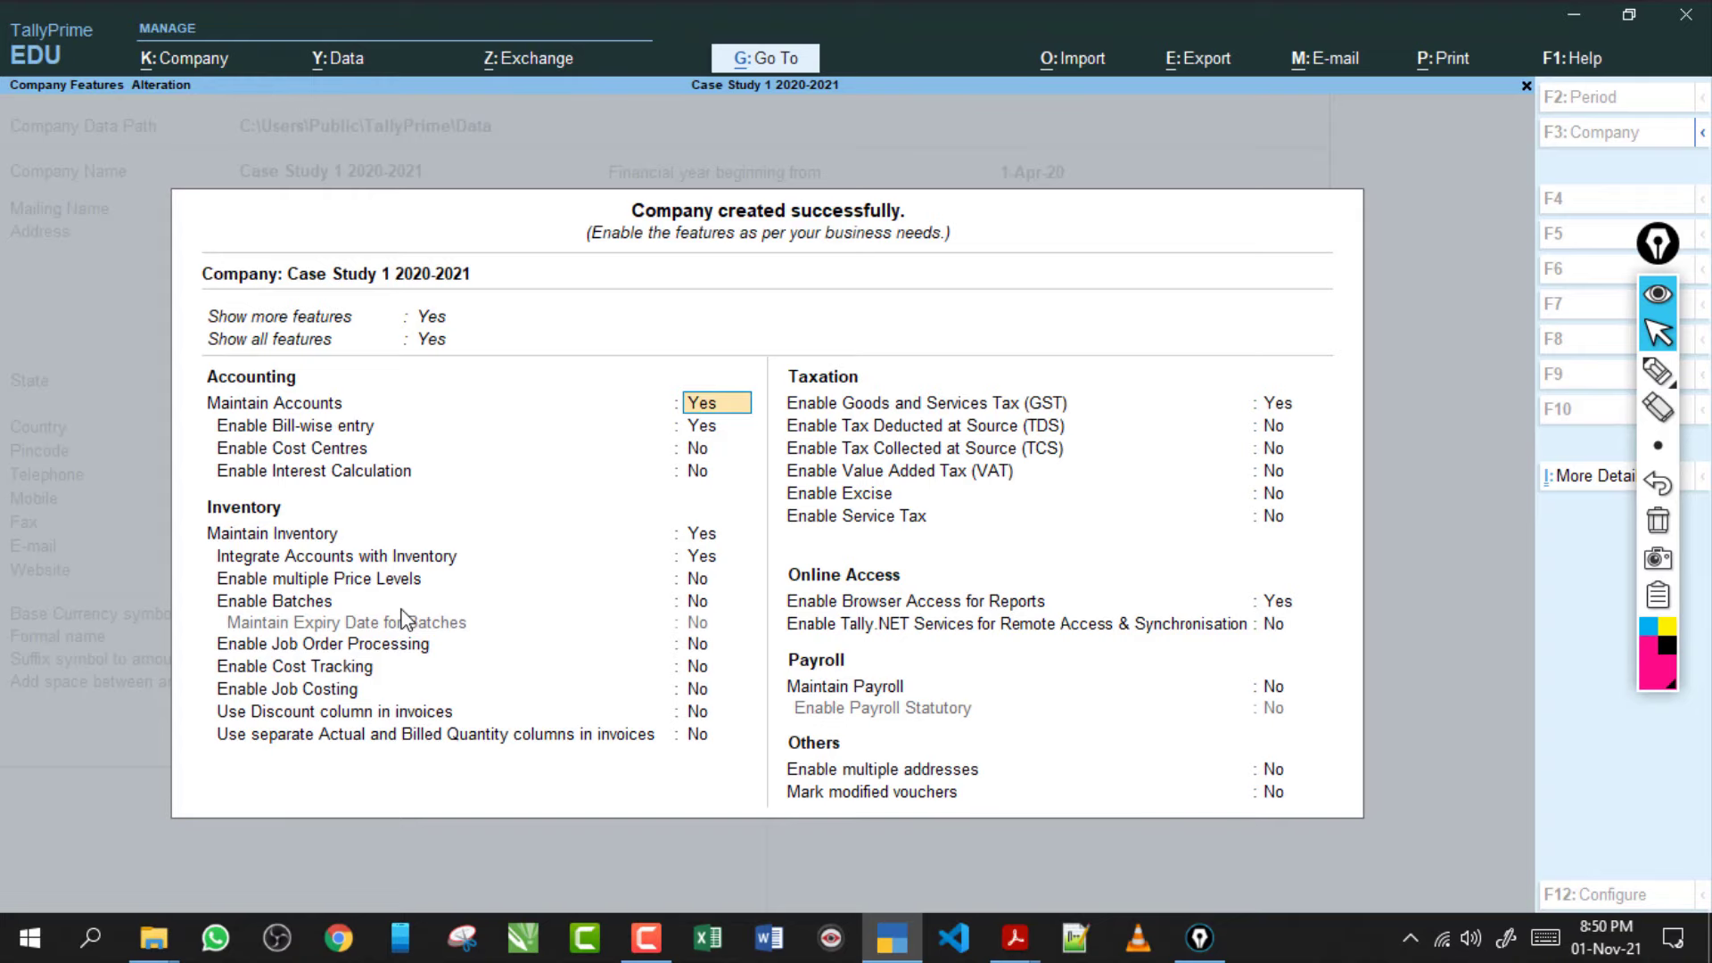
left_click(1657, 370)
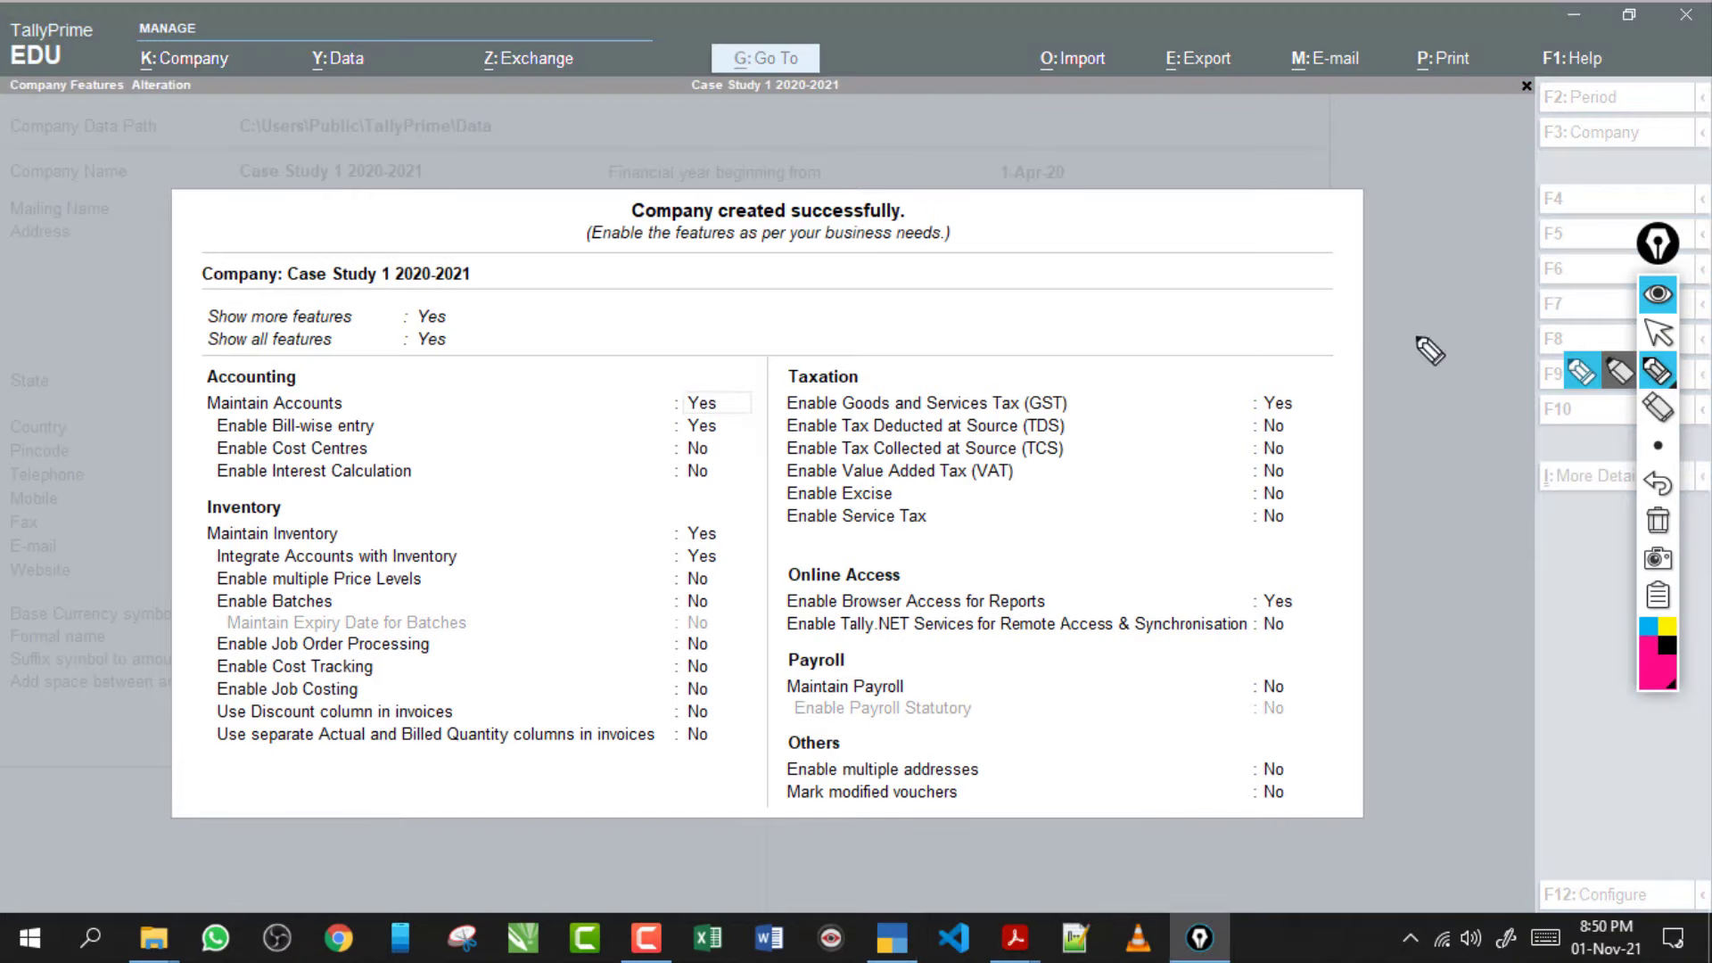
left_click_drag(323, 383, 490, 339)
left_click_drag(336, 541, 528, 478)
left_click_drag(877, 431, 1063, 375)
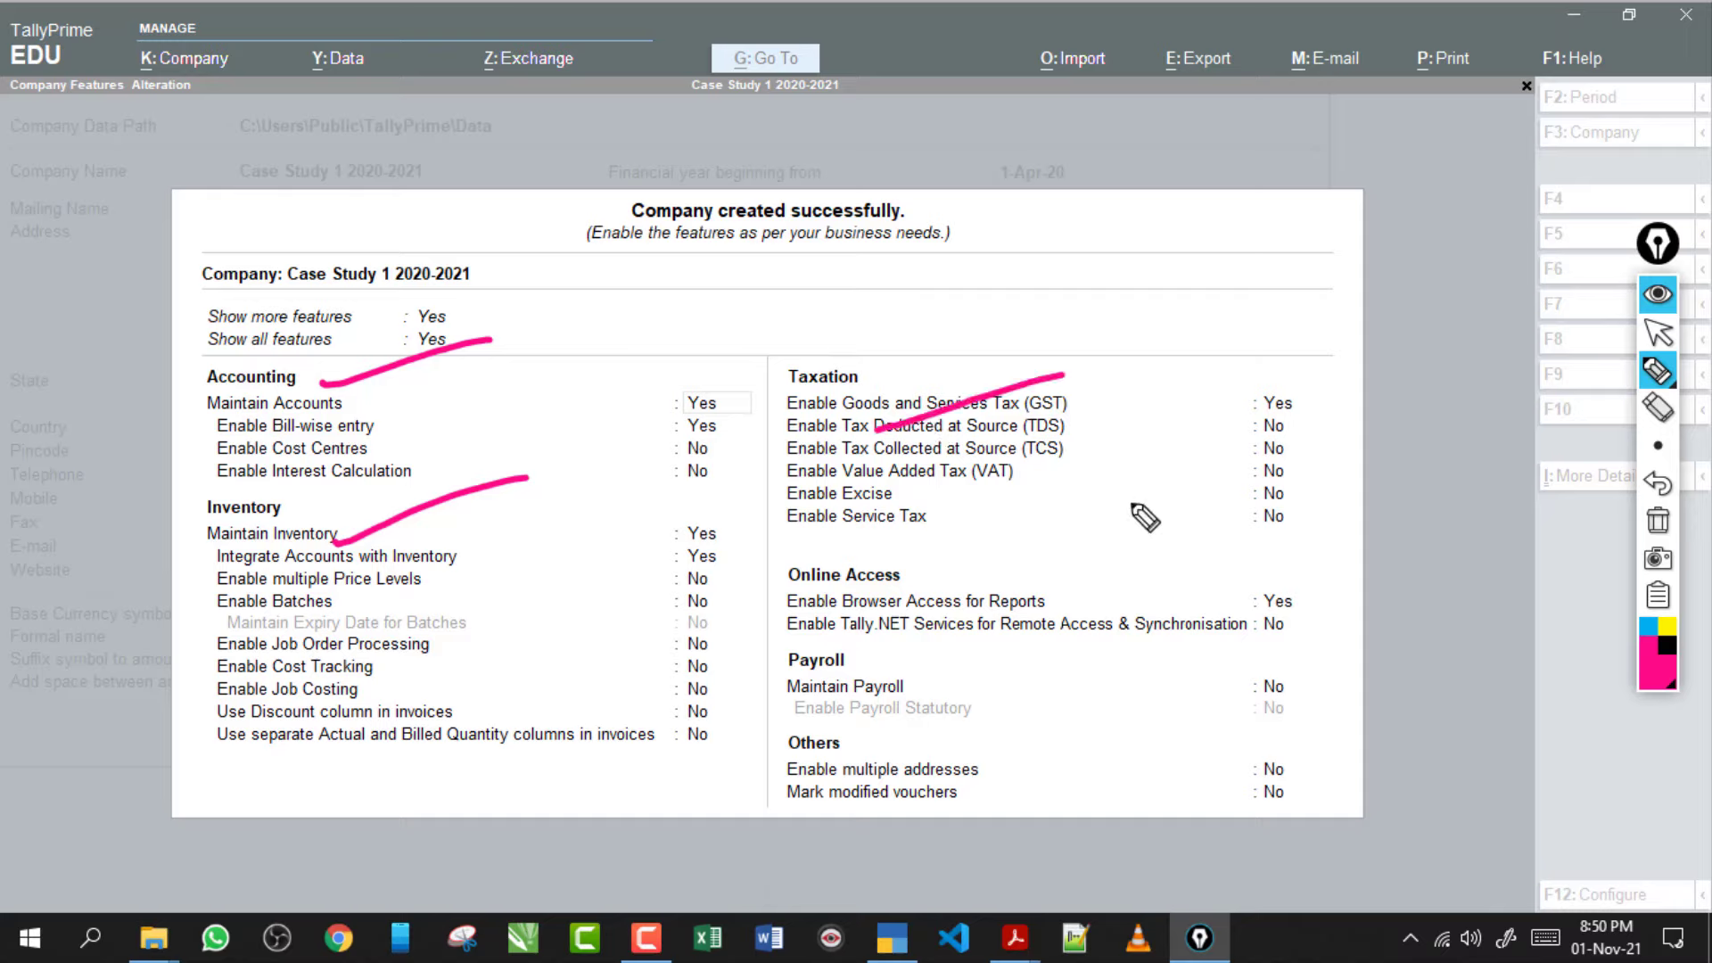
left_click(1656, 521)
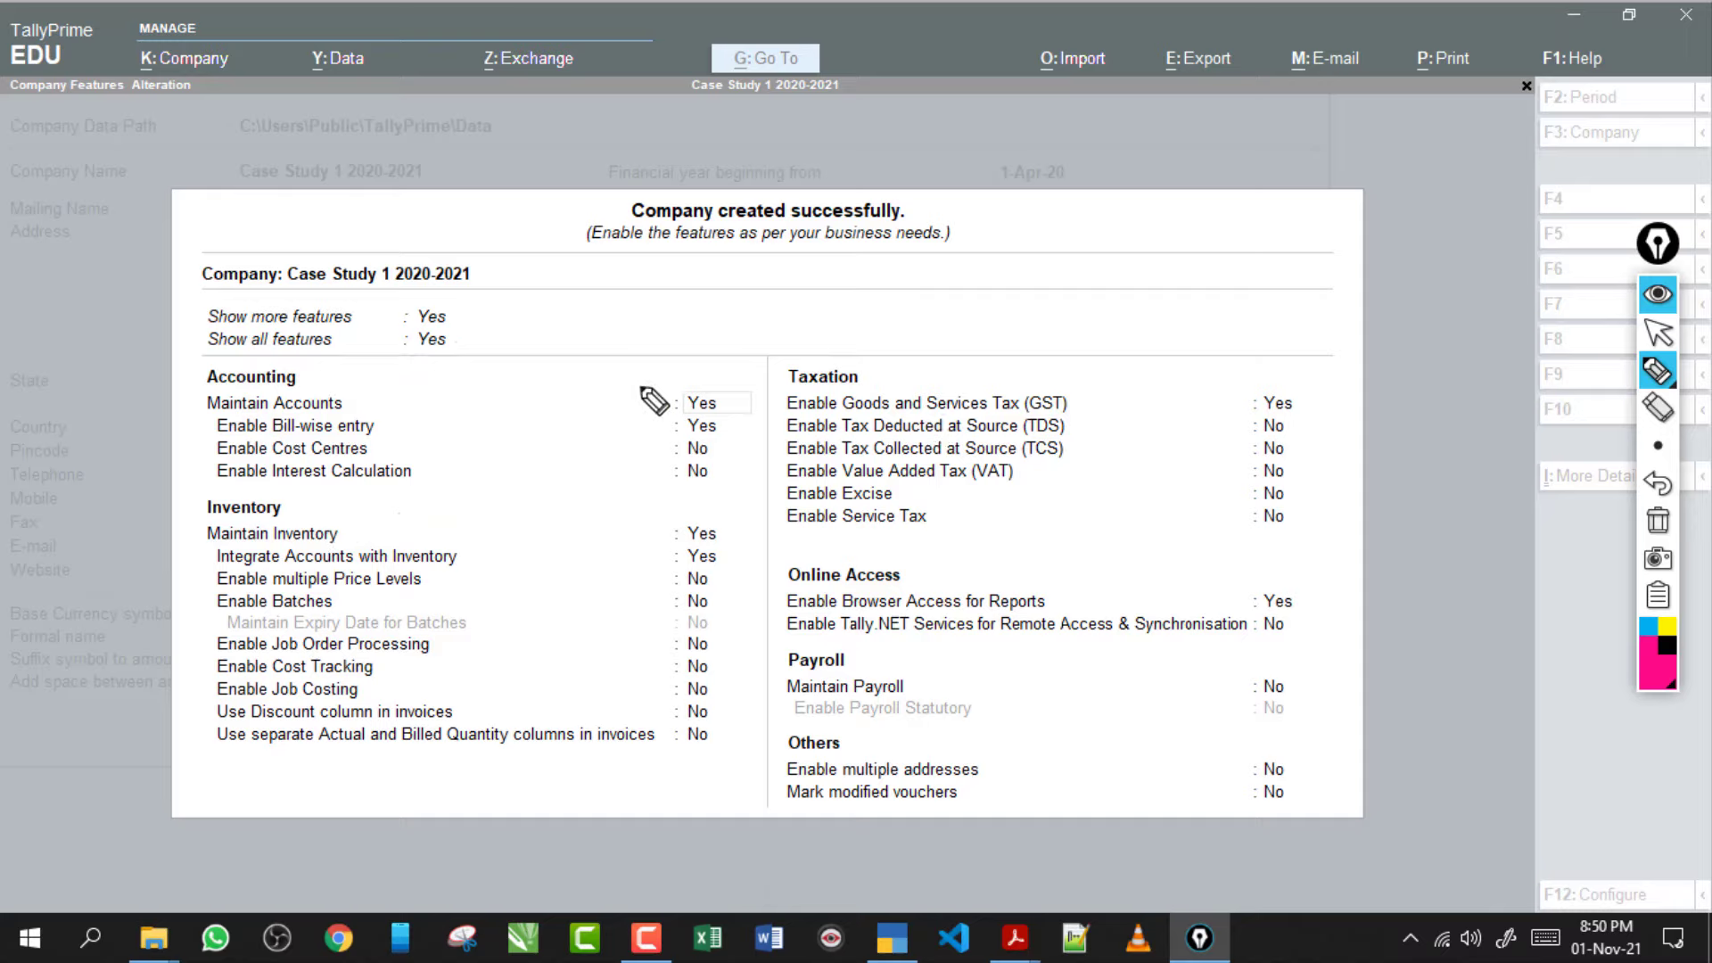
left_click(1657, 332)
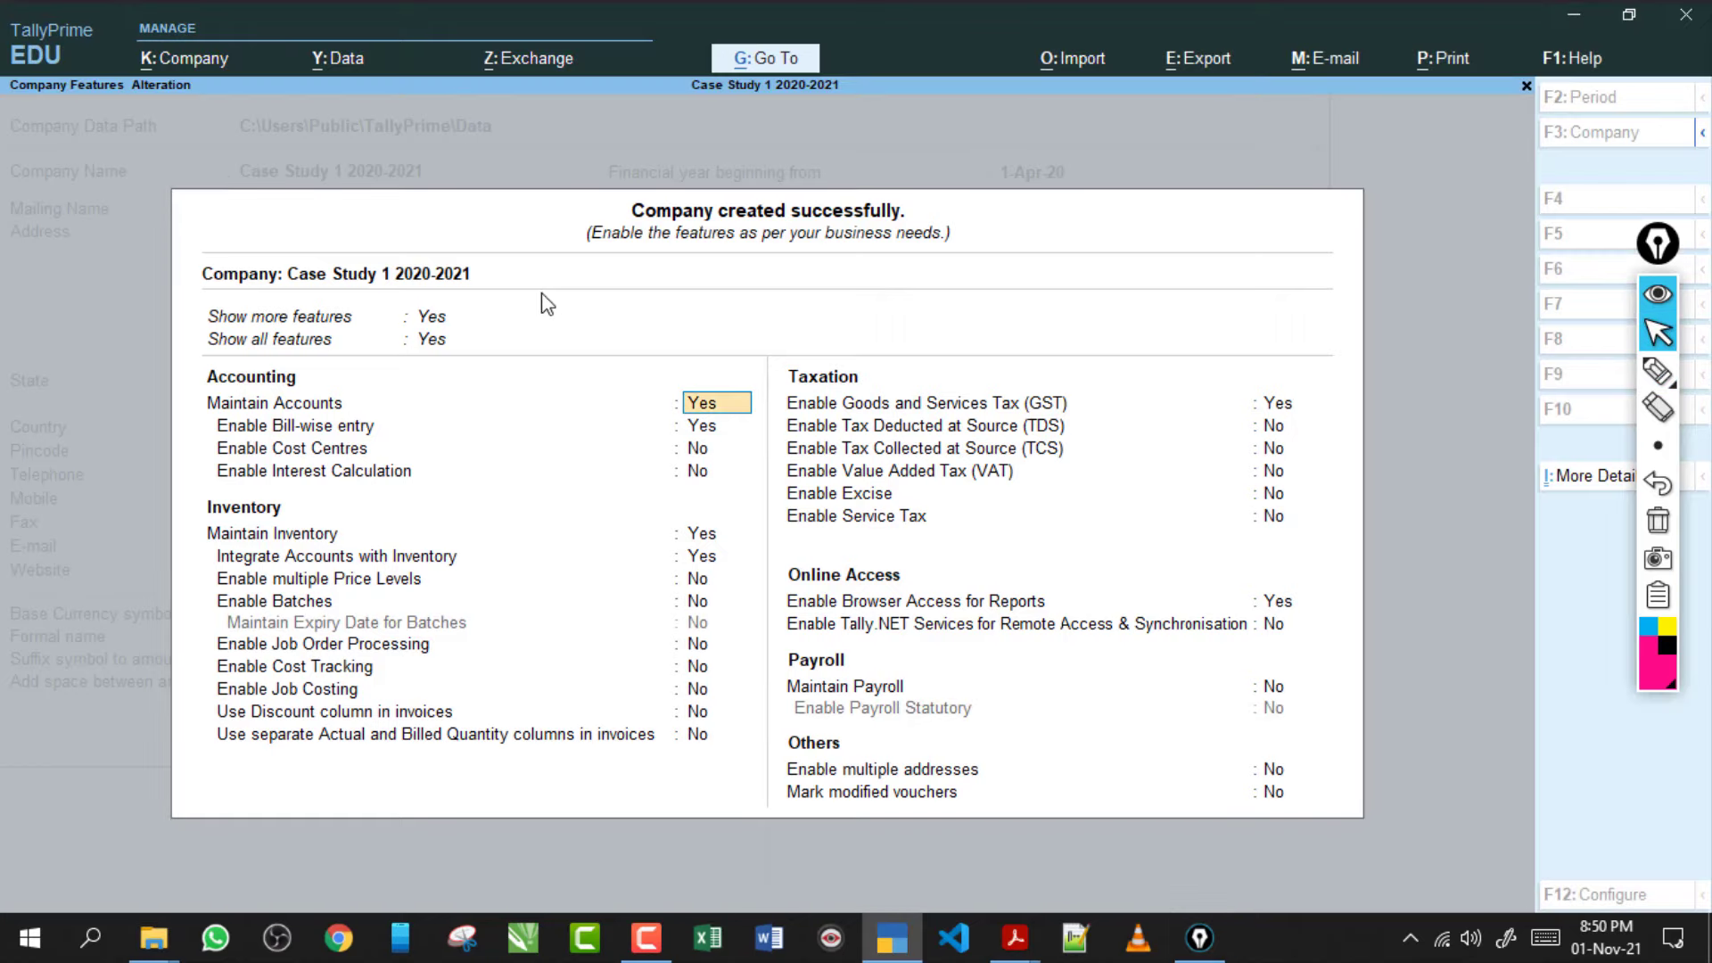
Switch Show more features to No and back to Yes, keeping Show all features at Yes
left_click(434, 329)
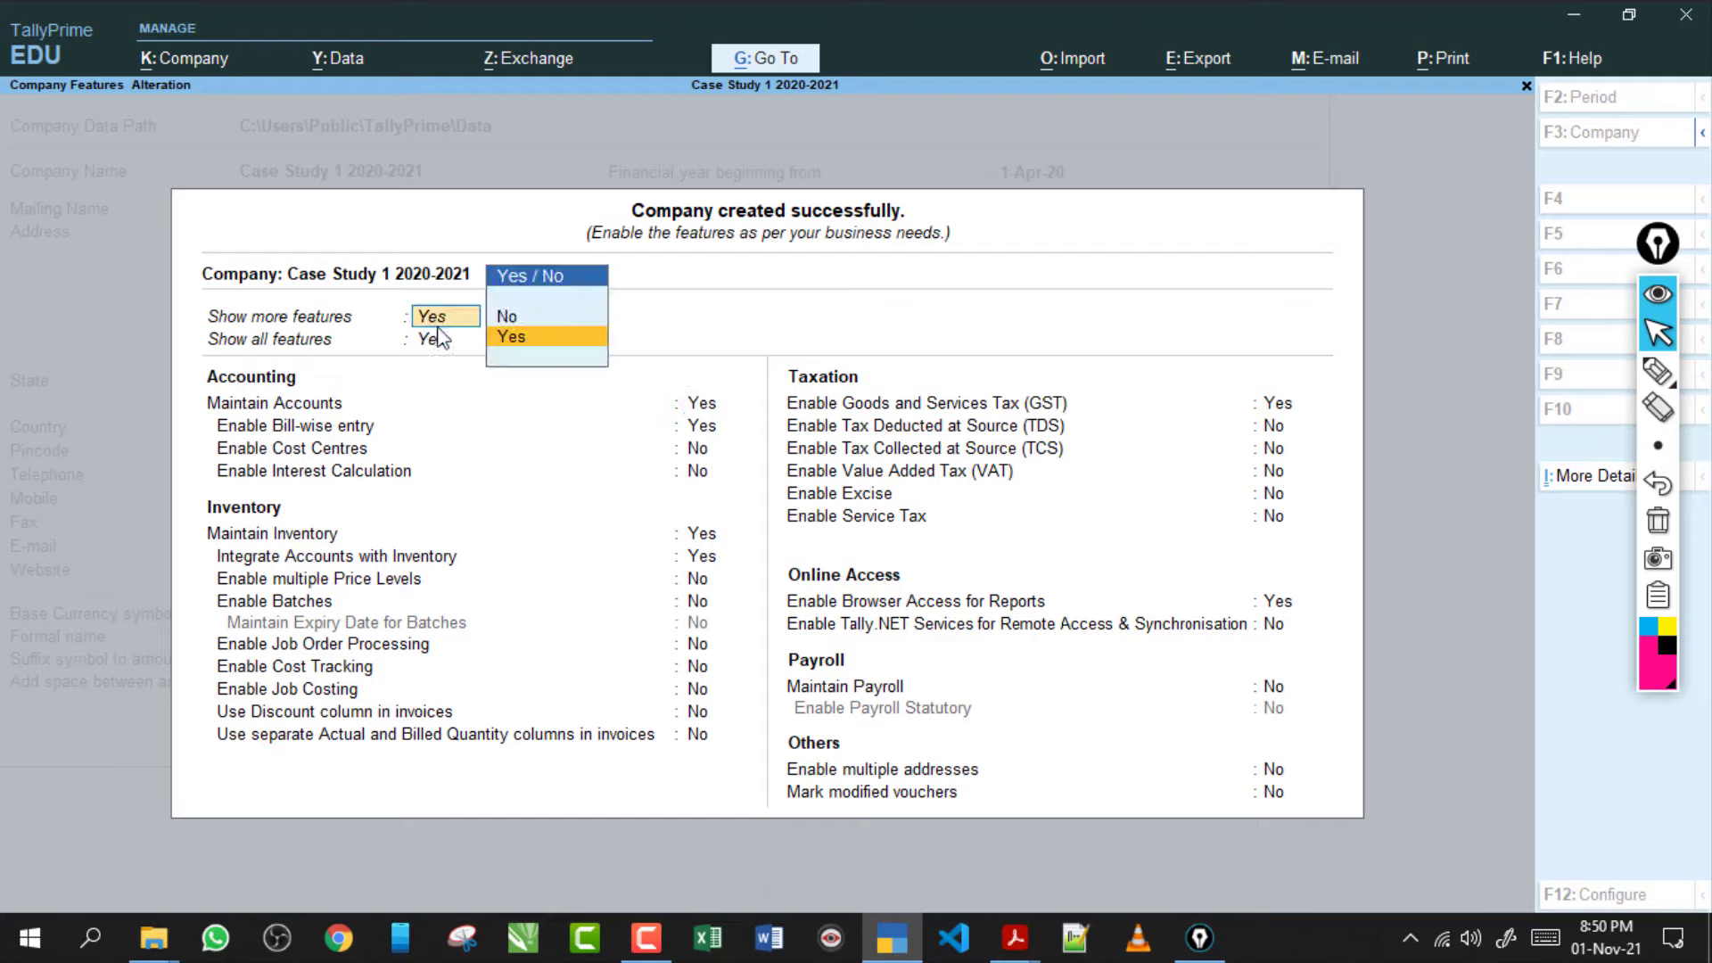
left_click(515, 321)
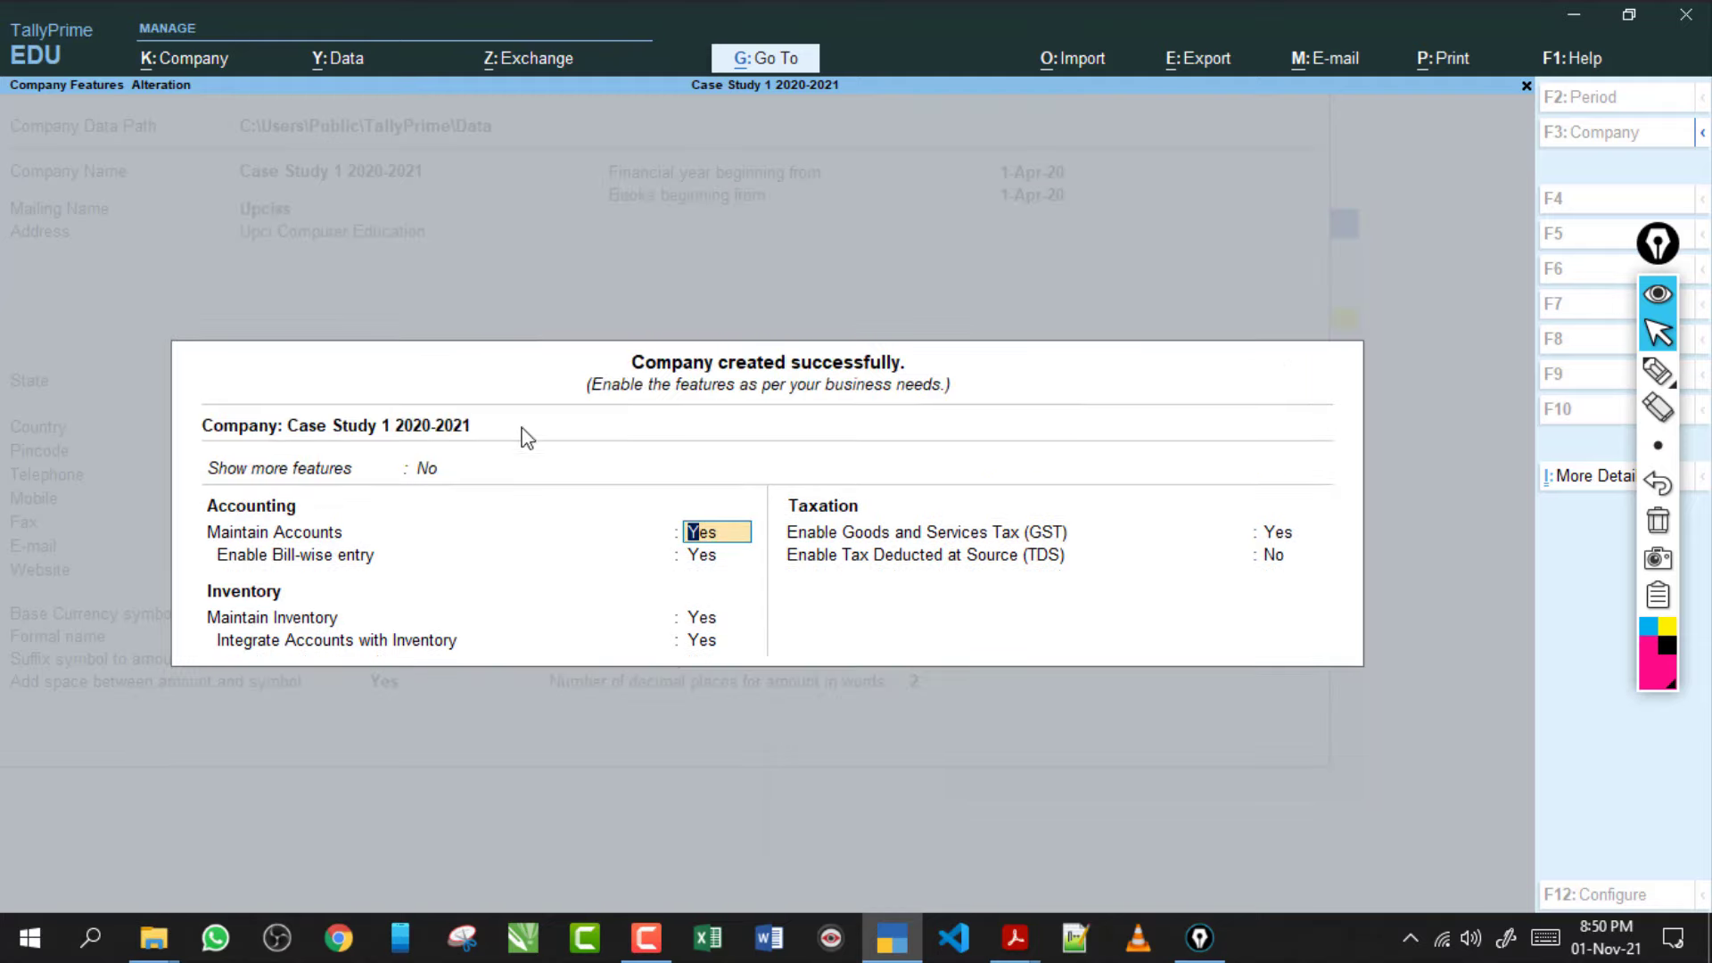
left_click(437, 478)
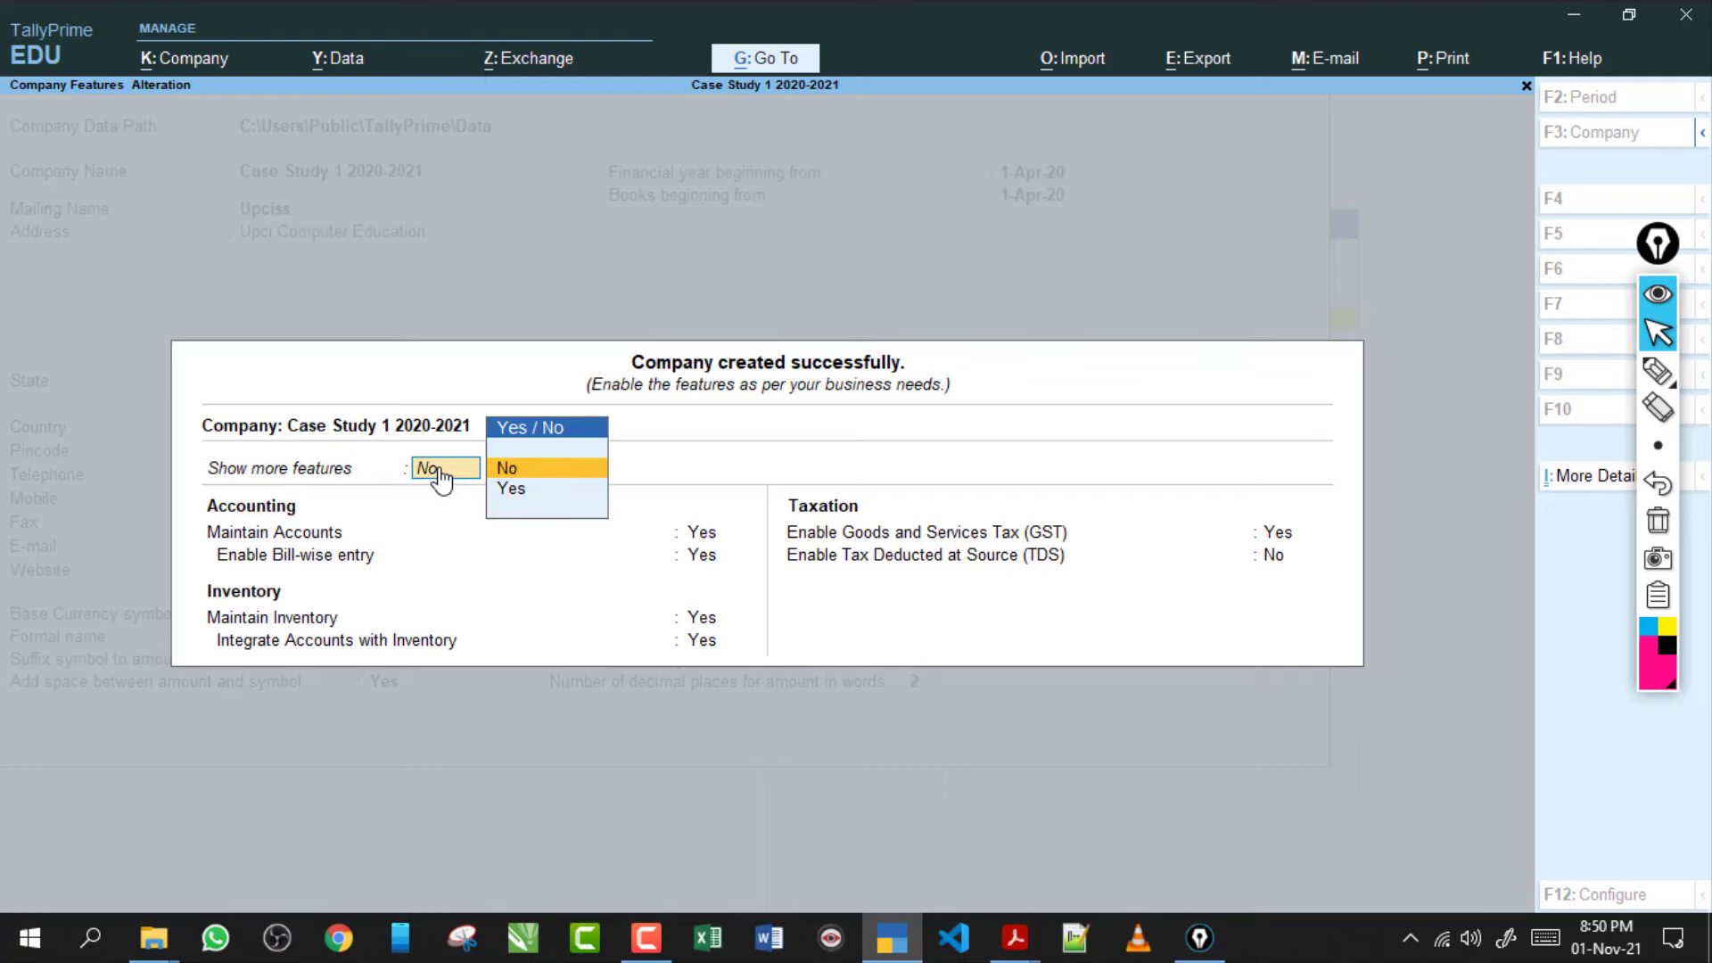
type("y")
key("Return")
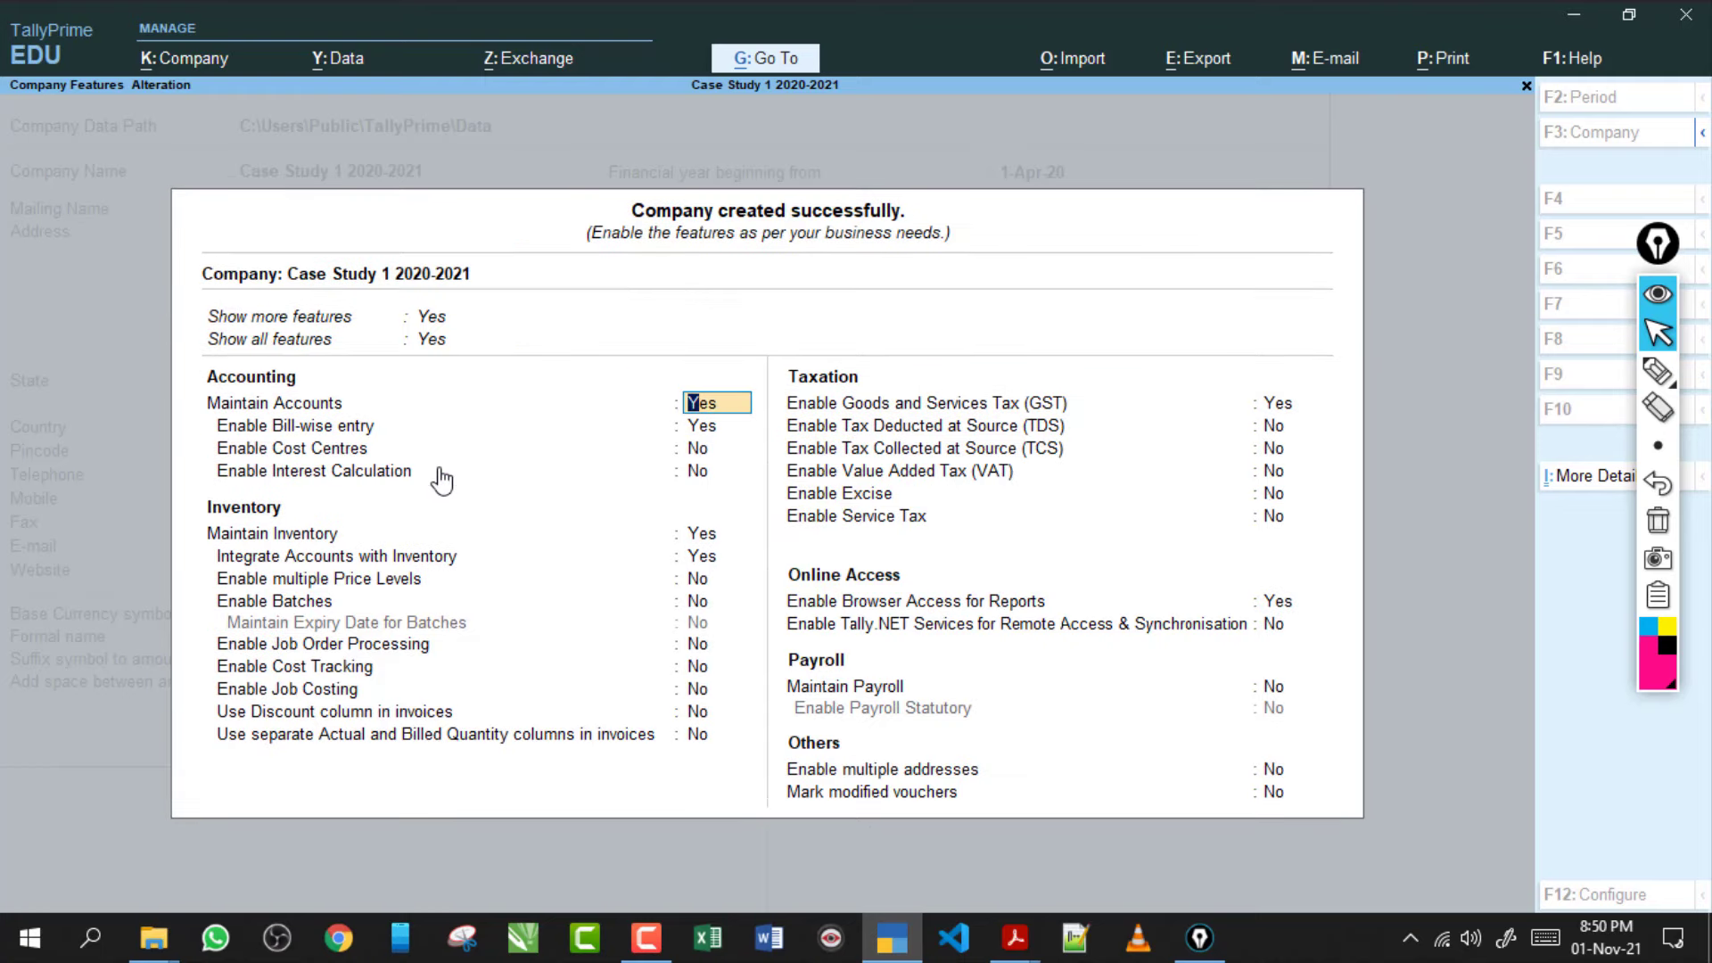
left_click(434, 342)
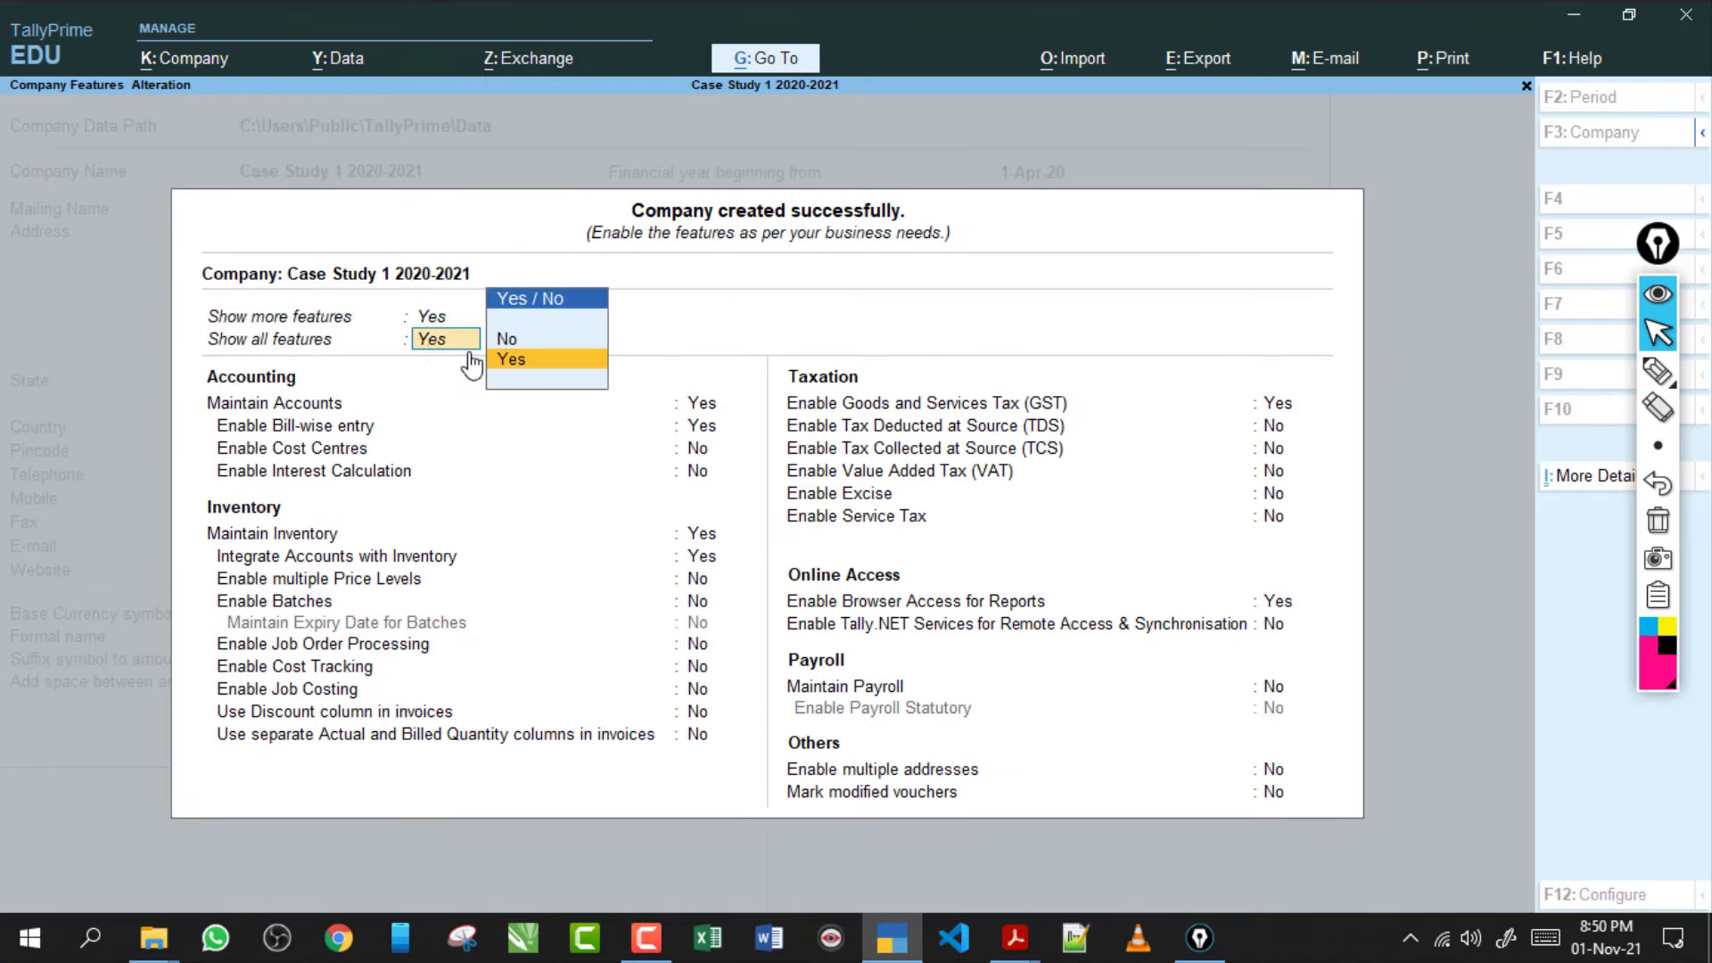
left_click(527, 361)
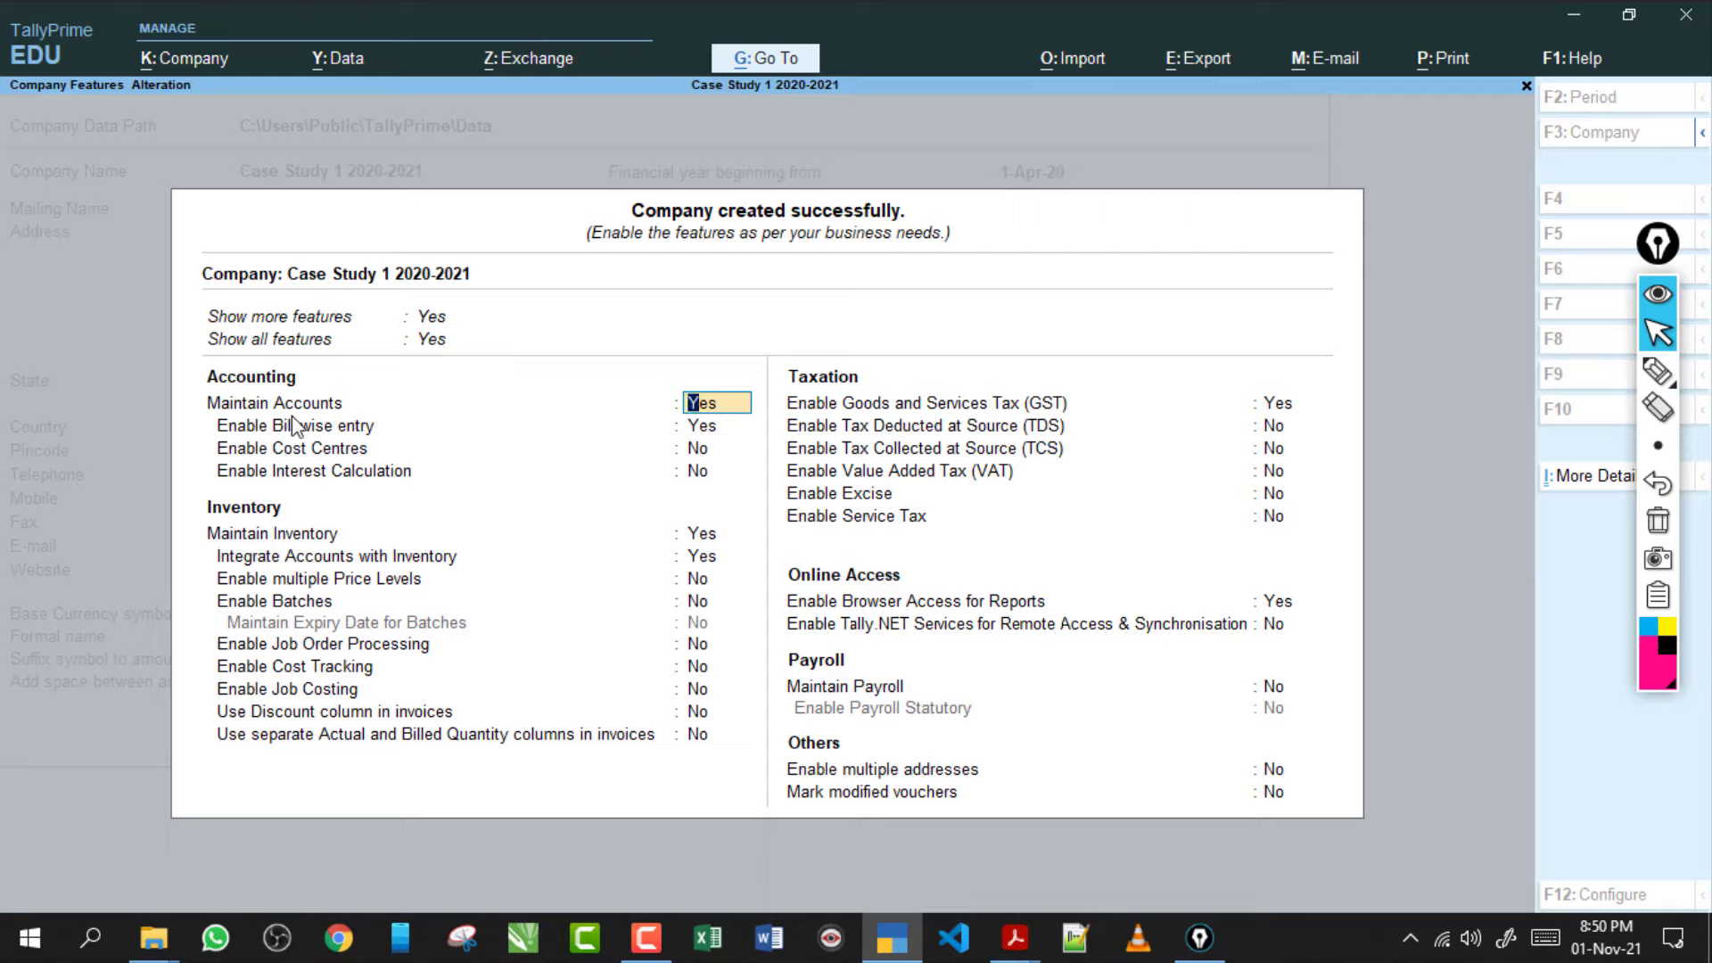
Set Maintain Inventory and Enable Goods and Services Tax (GST) to No in the company features
left_click(711, 422)
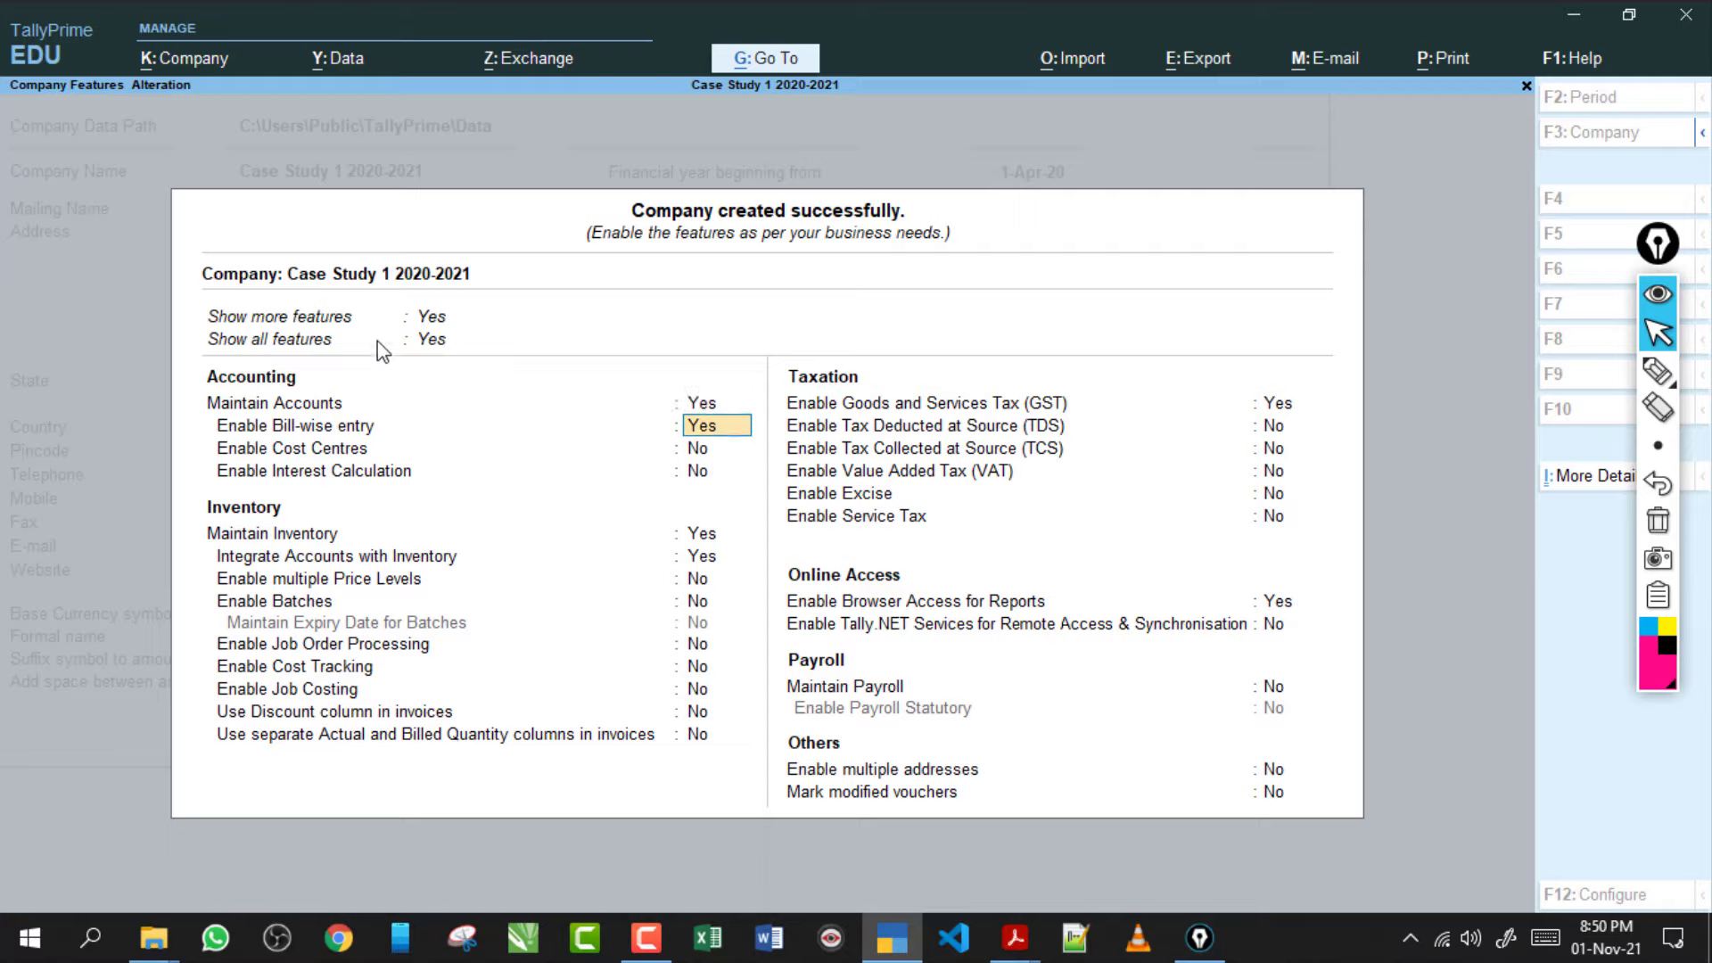
left_click(705, 450)
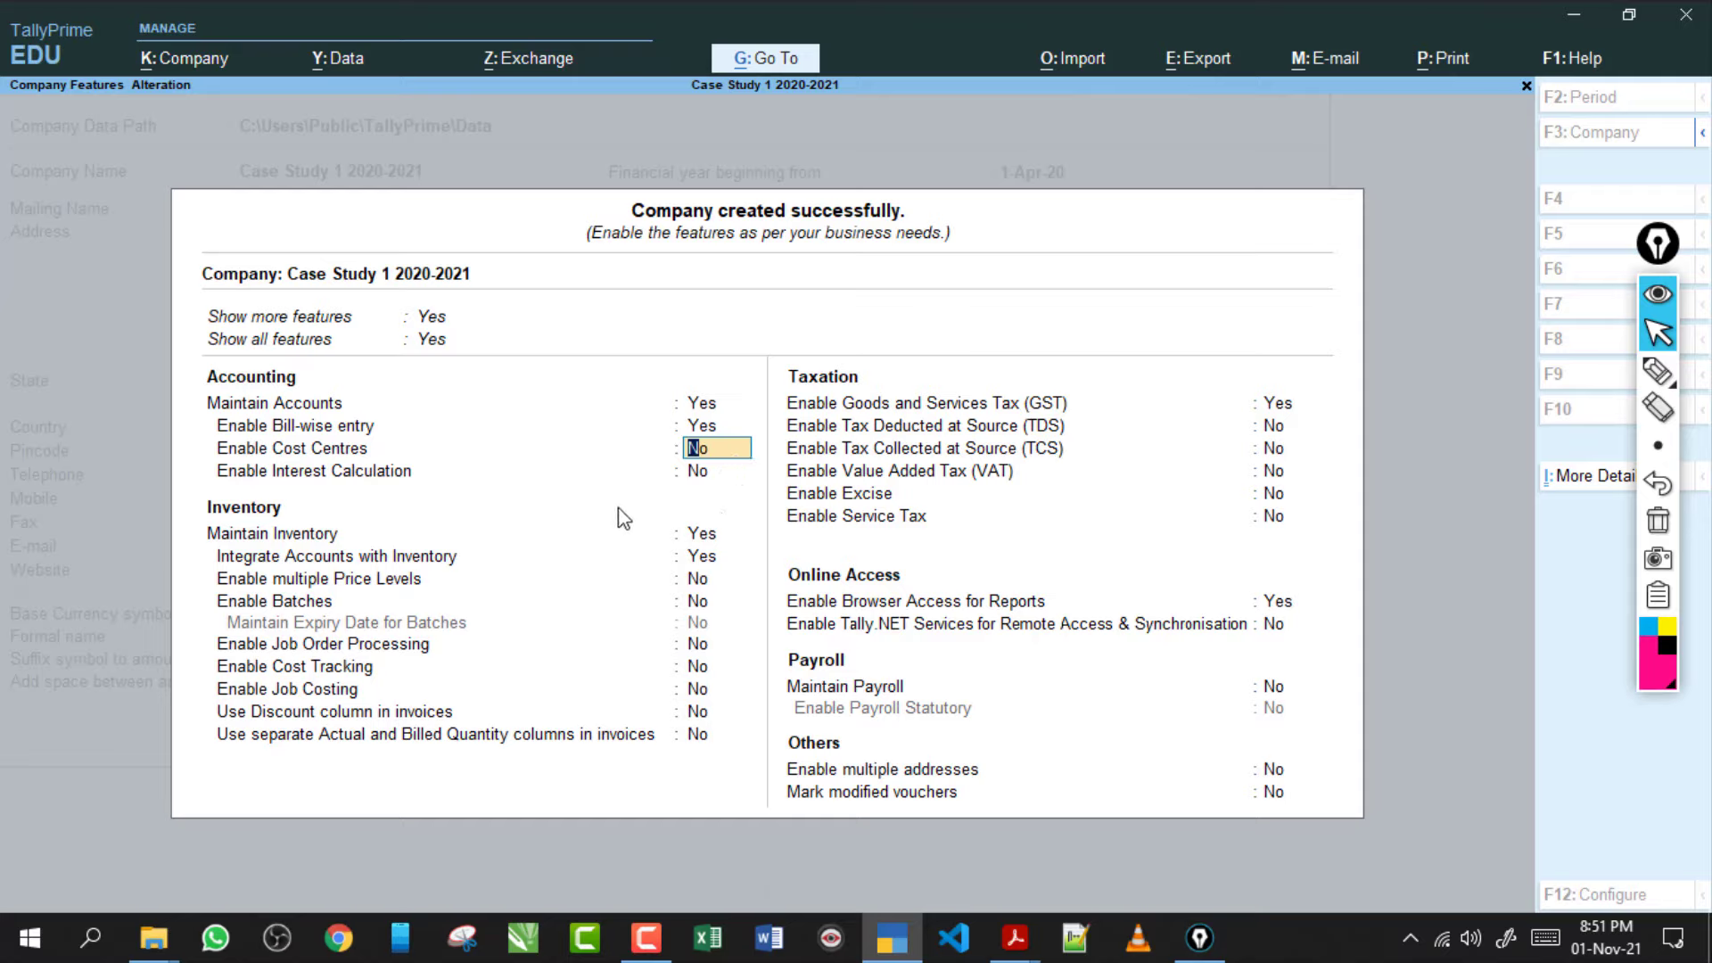
left_click(720, 537)
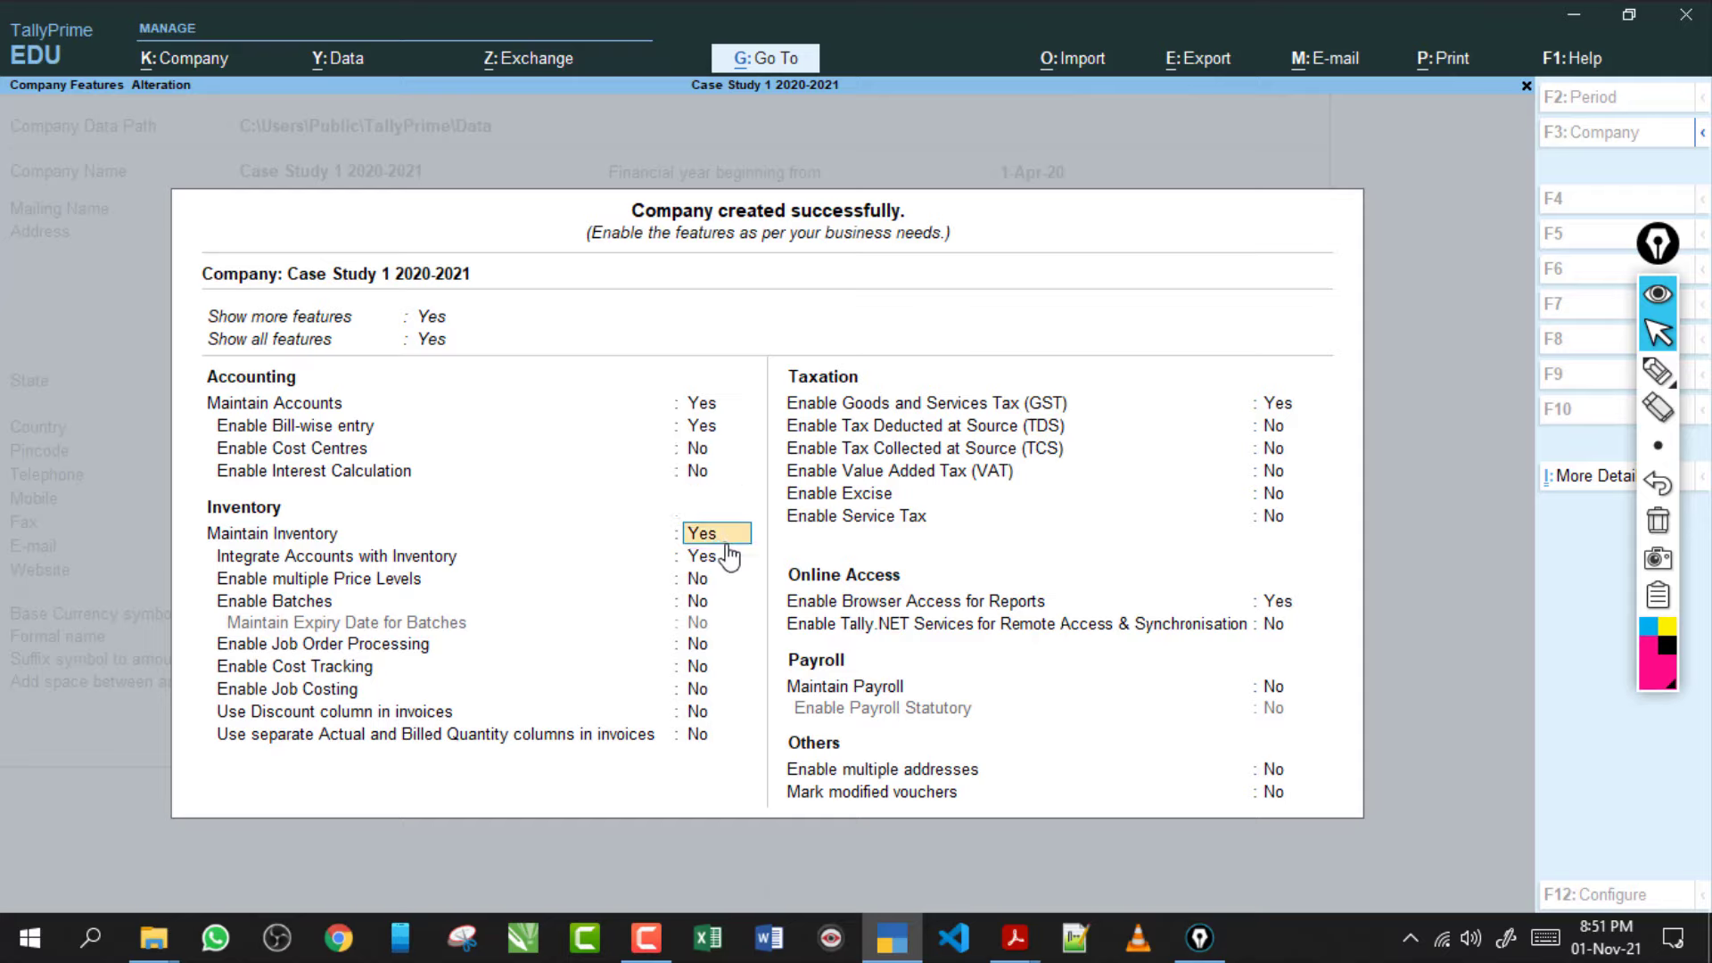
key("n")
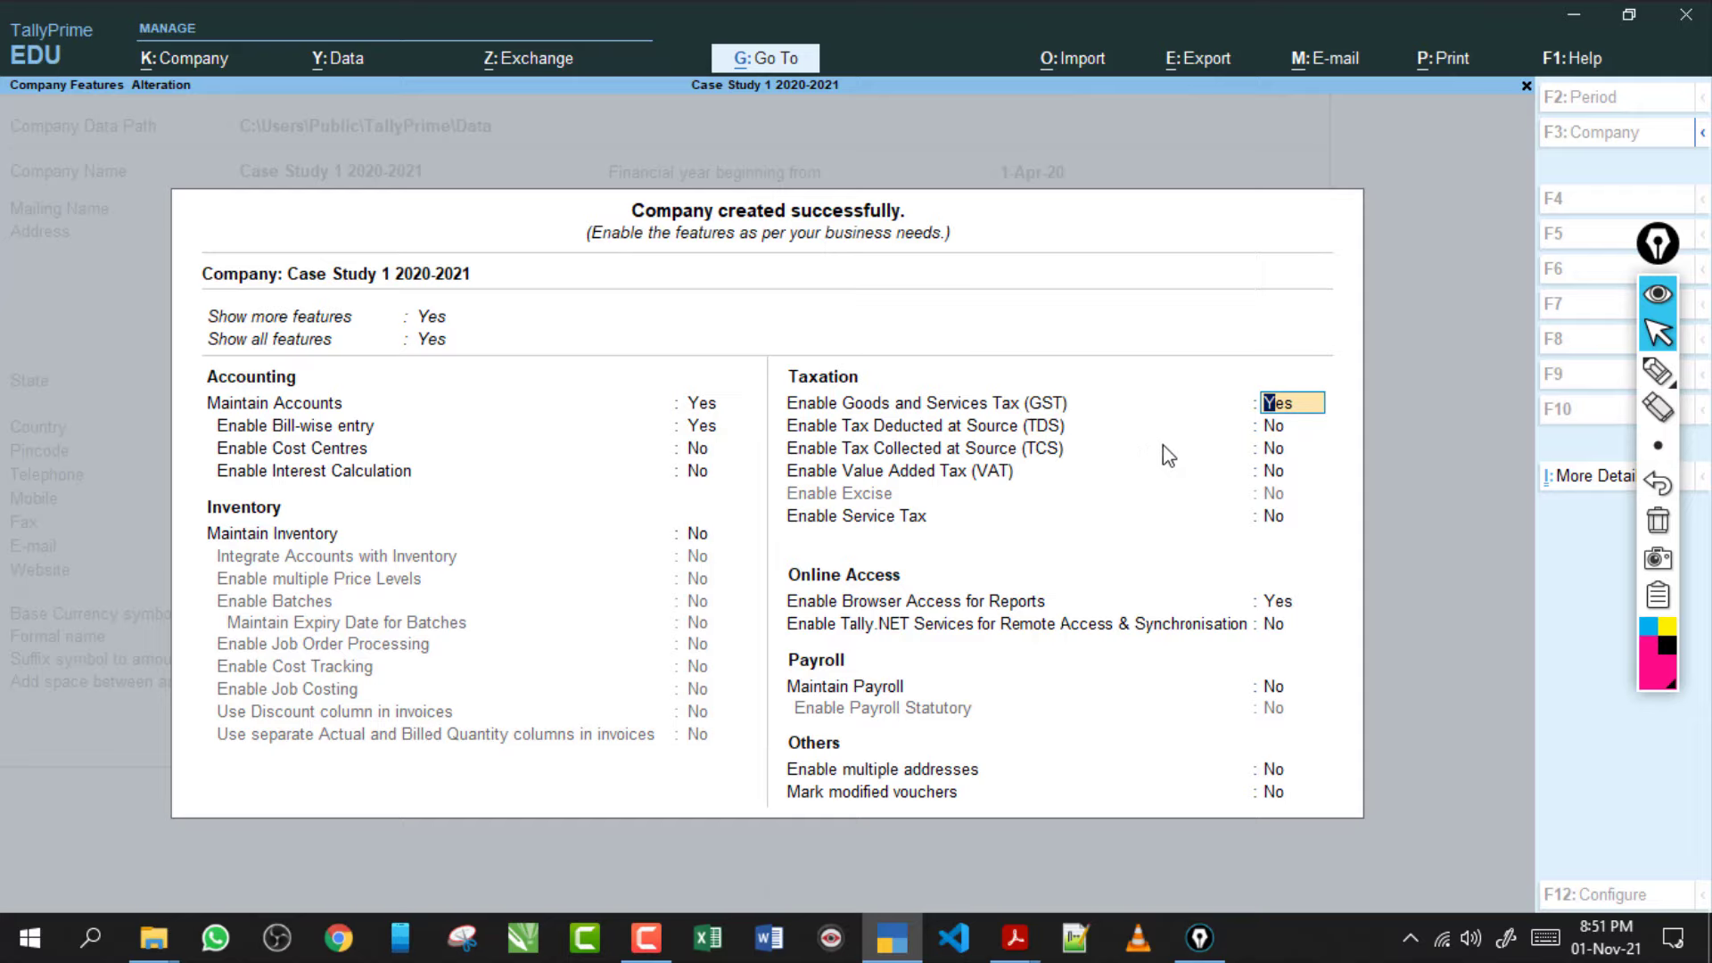
type("n")
key("Return")
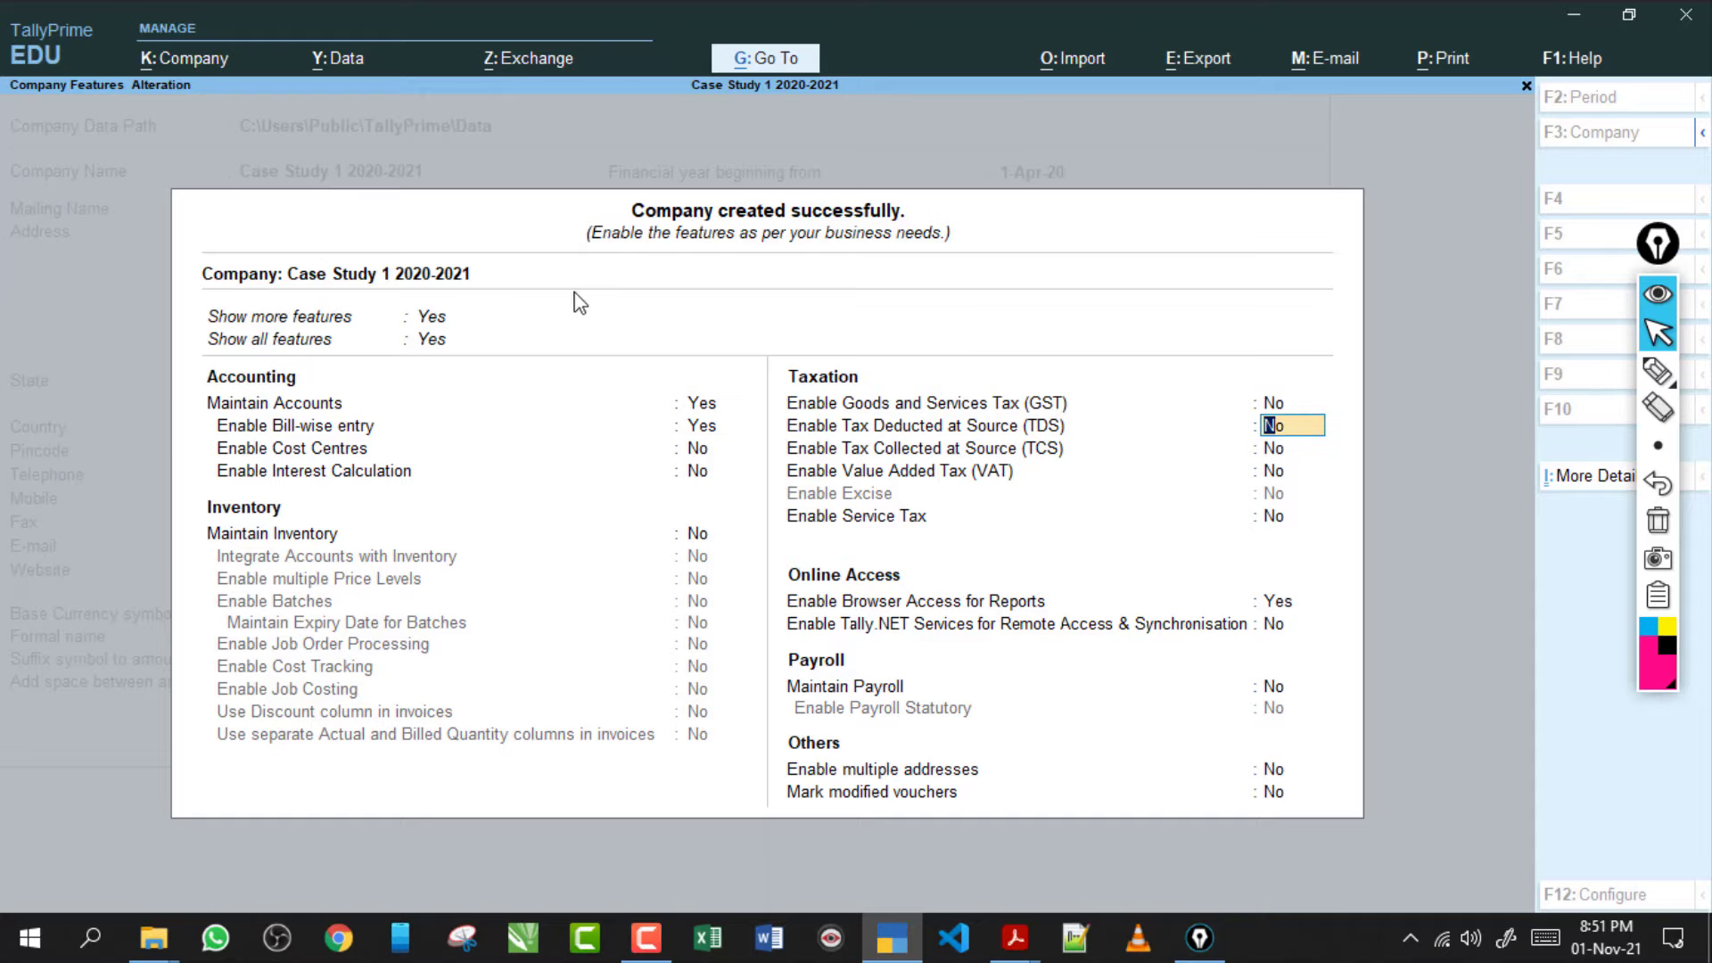
Mark the Show features options, Maintain Accounts, Bill-wise entry, Browser Access for Reports and the edition name with the pen, and clear all marks
left_click(1658, 370)
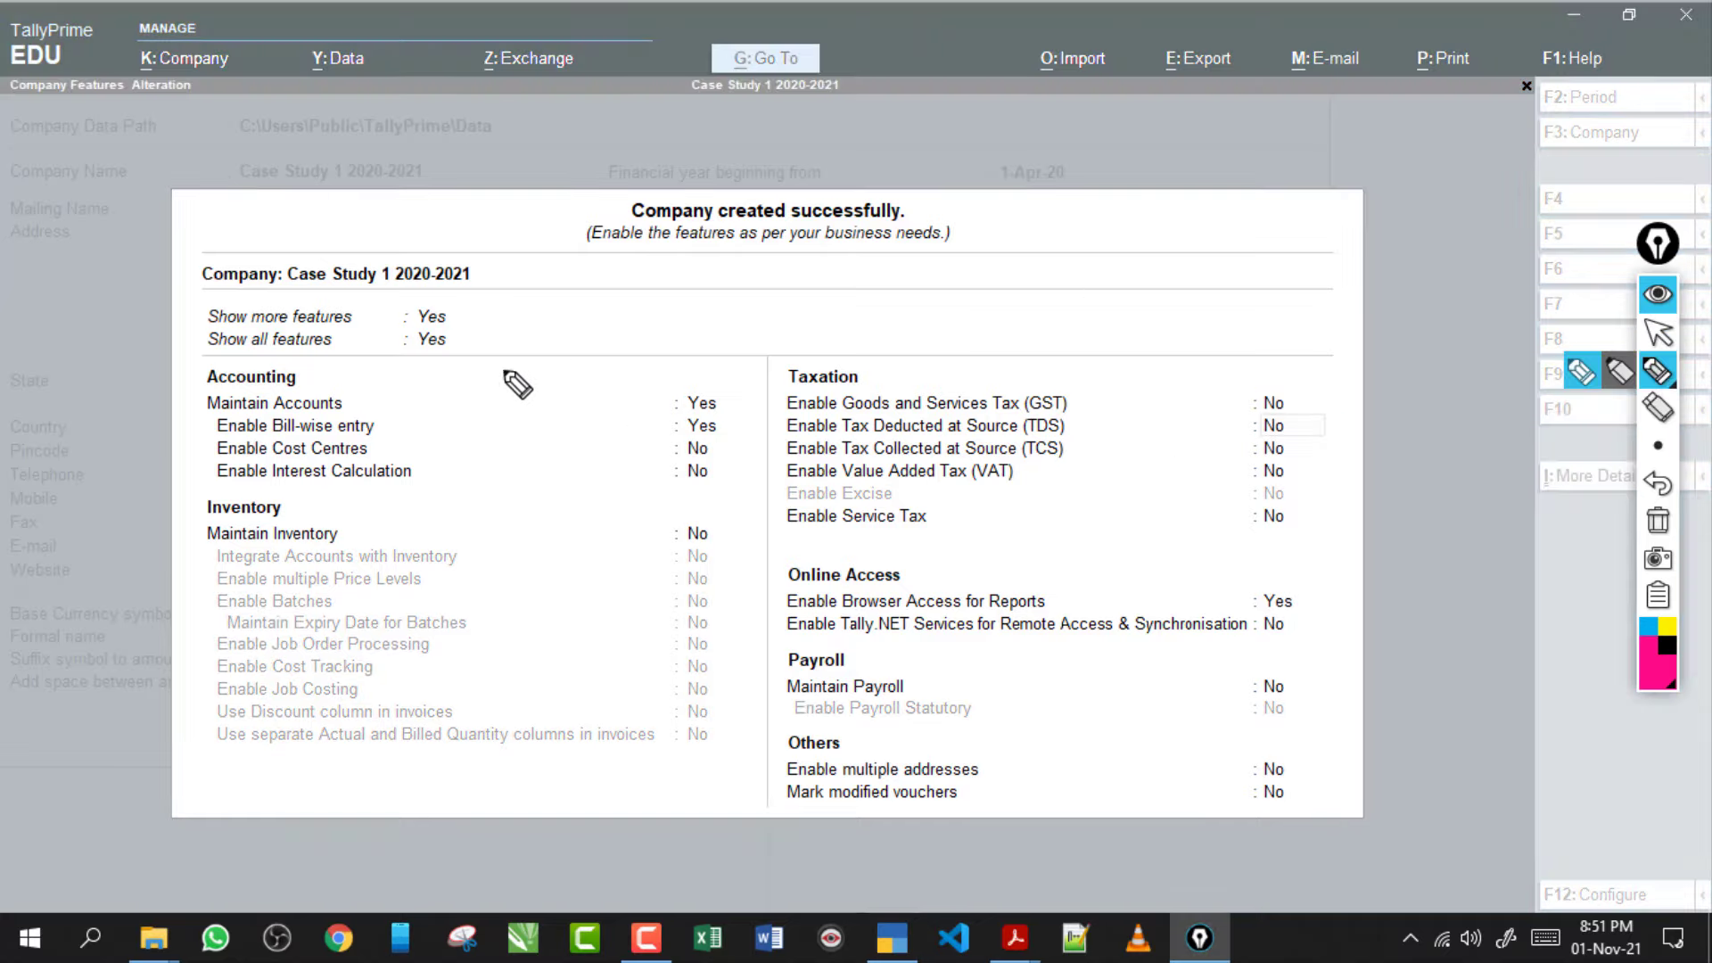
mouse_move(462, 303)
left_mouse_down()
mouse_move(428, 351)
mouse_move(462, 342)
left_mouse_up()
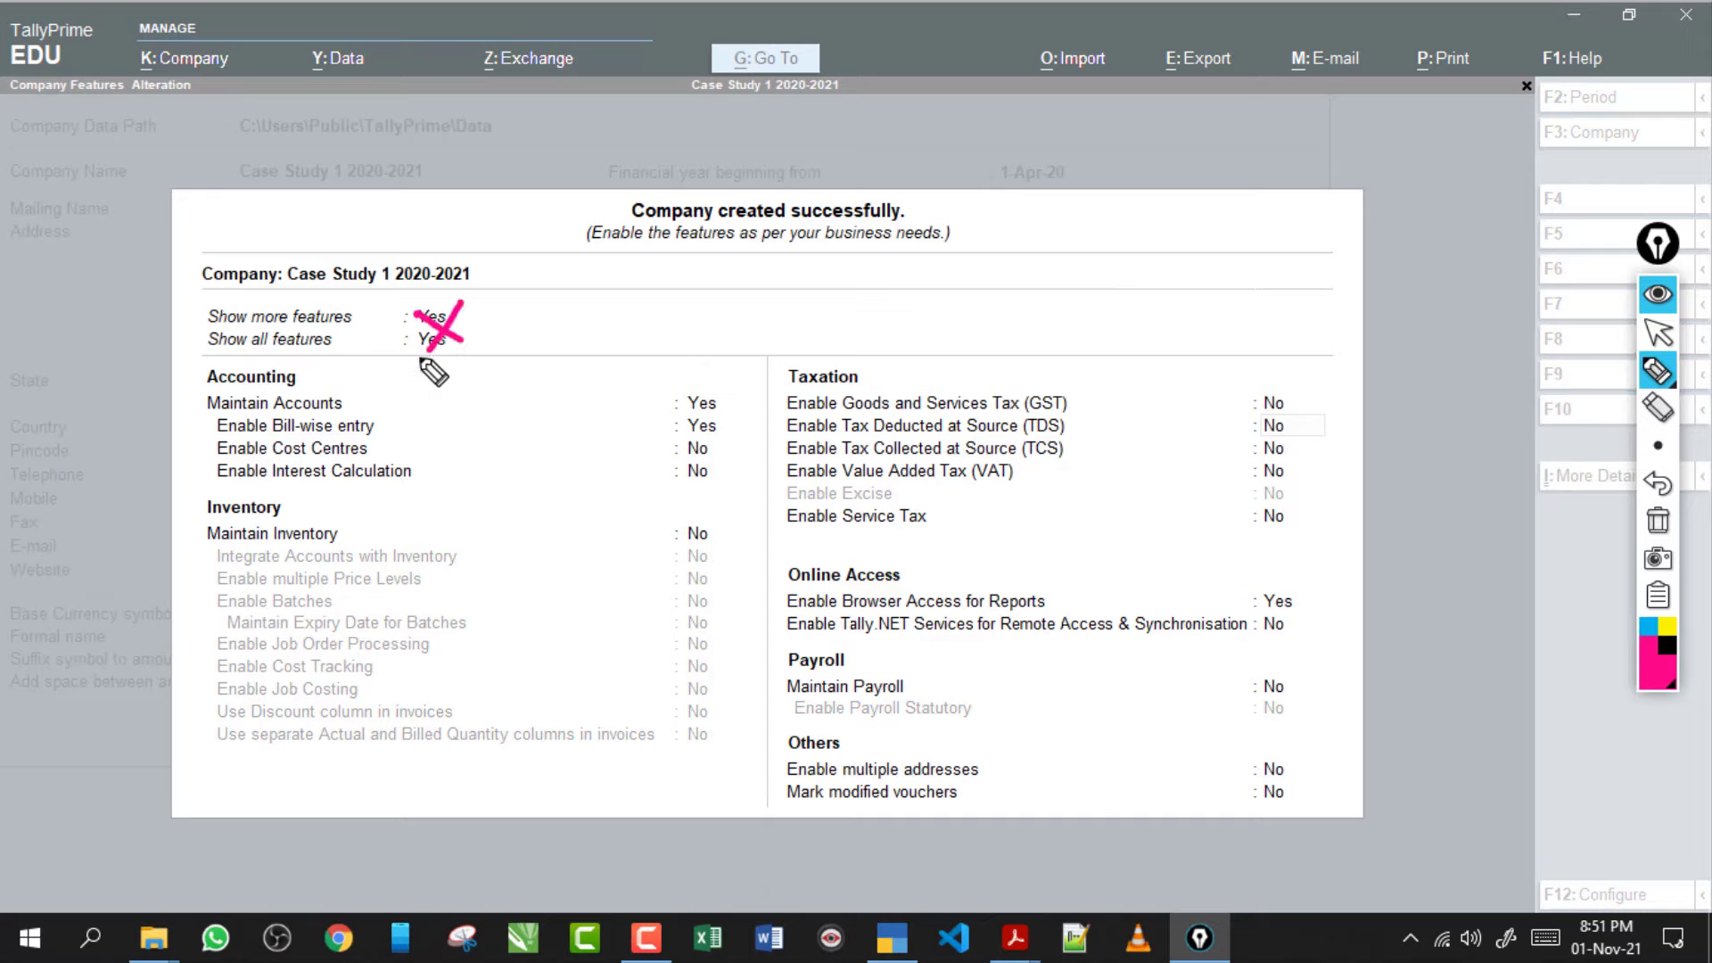
left_click(1657, 526)
left_click_drag(377, 402, 649, 394)
mouse_move(387, 428)
left_mouse_down()
mouse_move(584, 426)
mouse_move(588, 441)
left_mouse_up()
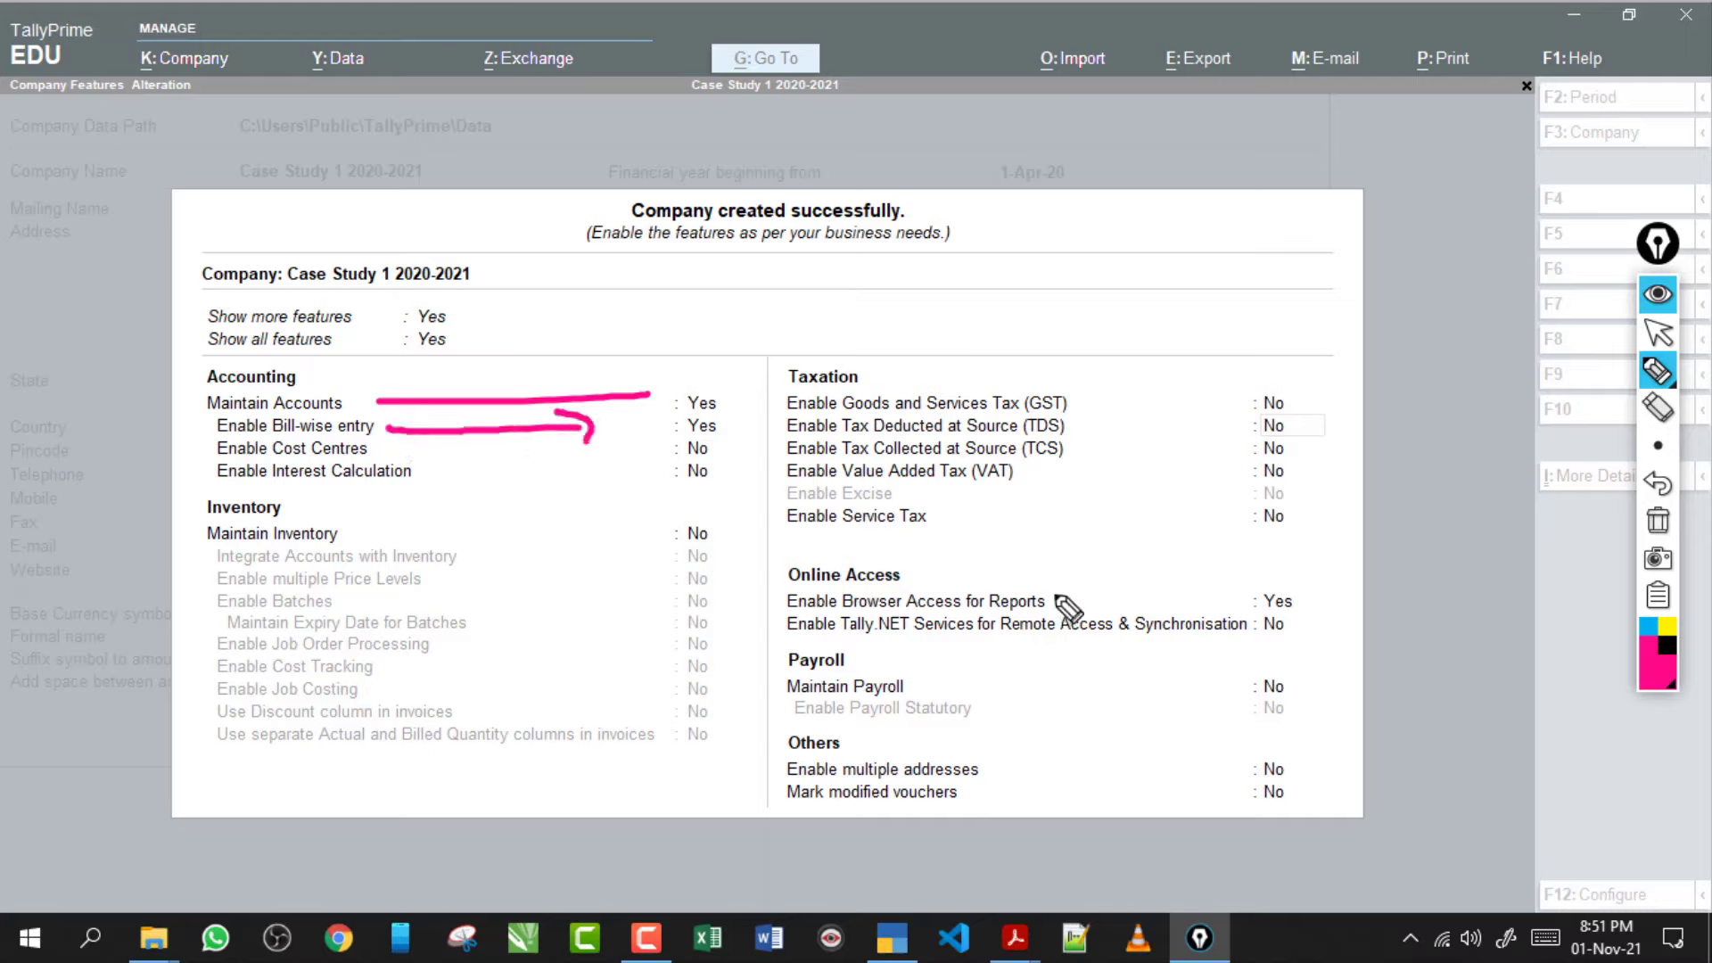
mouse_move(1067, 602)
left_mouse_down()
mouse_move(1159, 600)
mouse_move(1159, 619)
left_mouse_up()
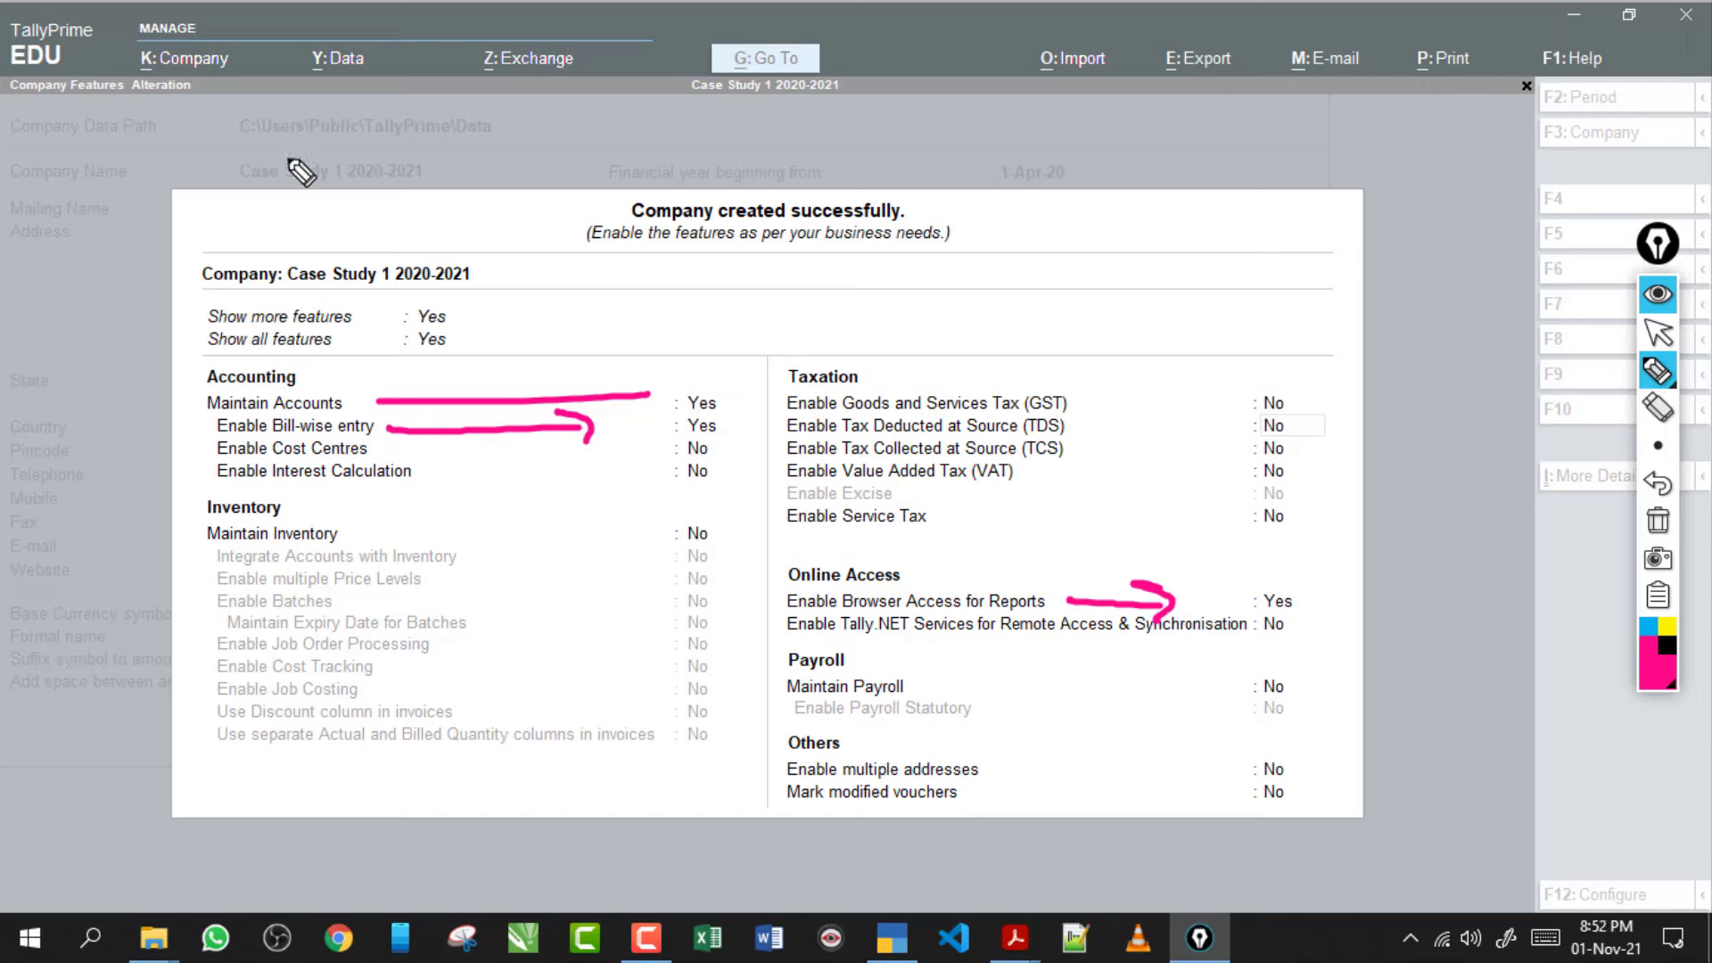
mouse_move(28, 86)
left_mouse_down()
mouse_move(112, 40)
mouse_move(4, 82)
left_mouse_up()
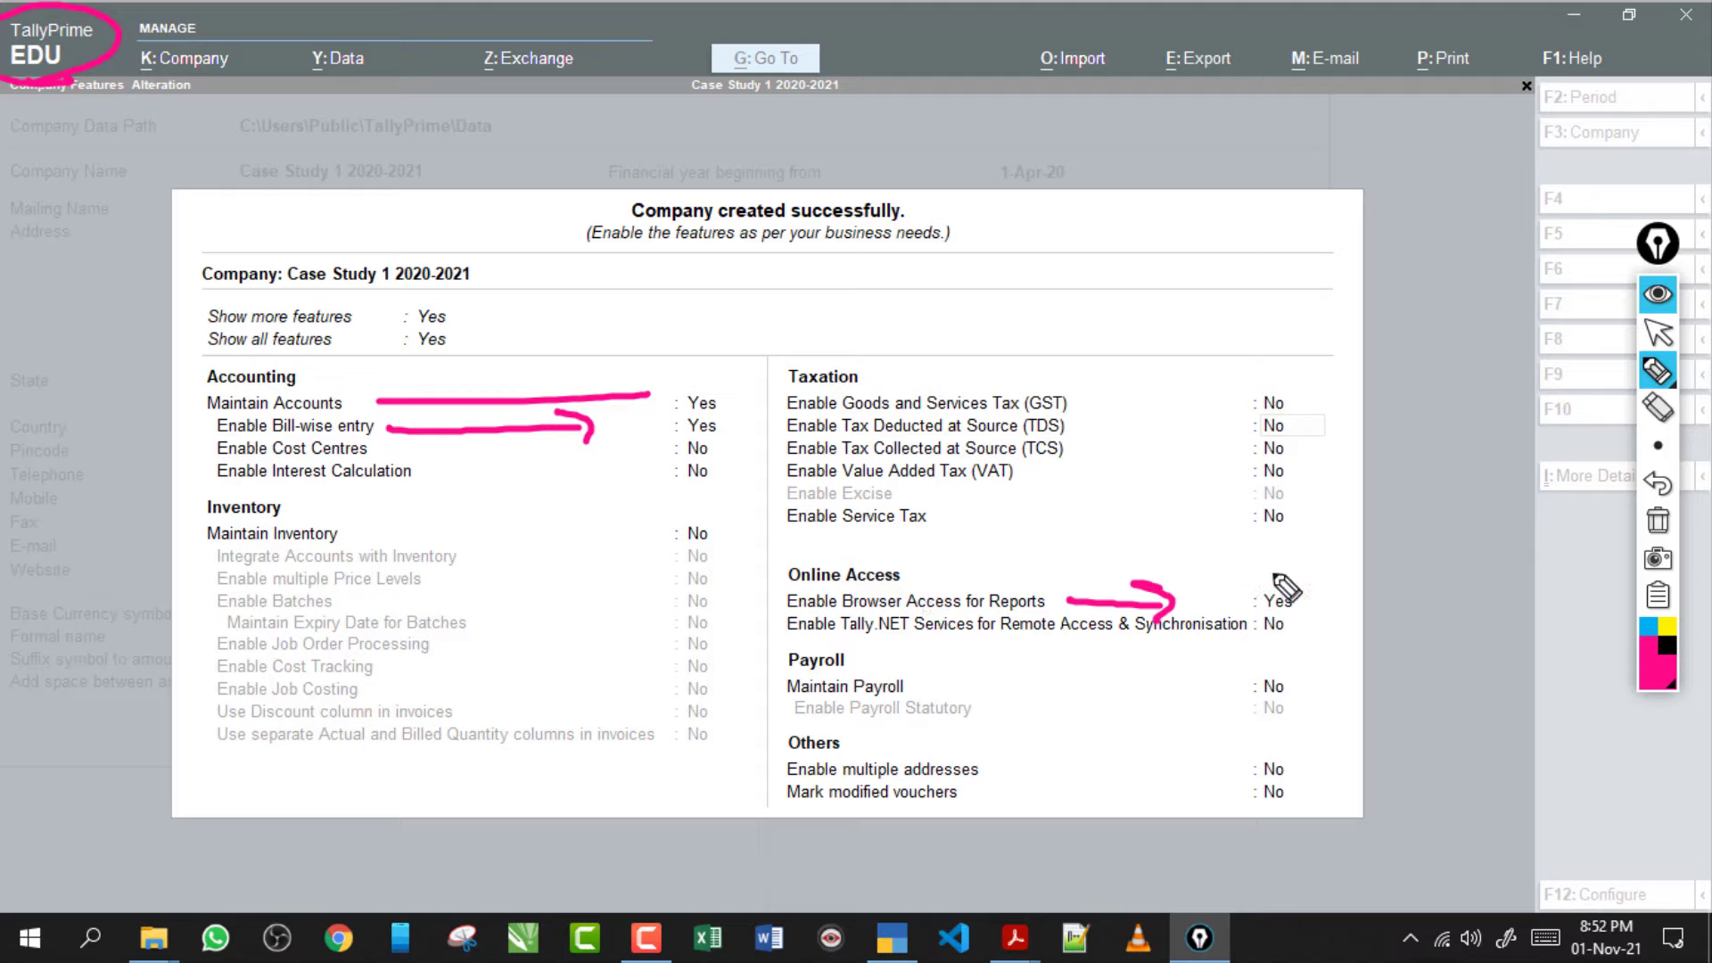
left_click(1658, 522)
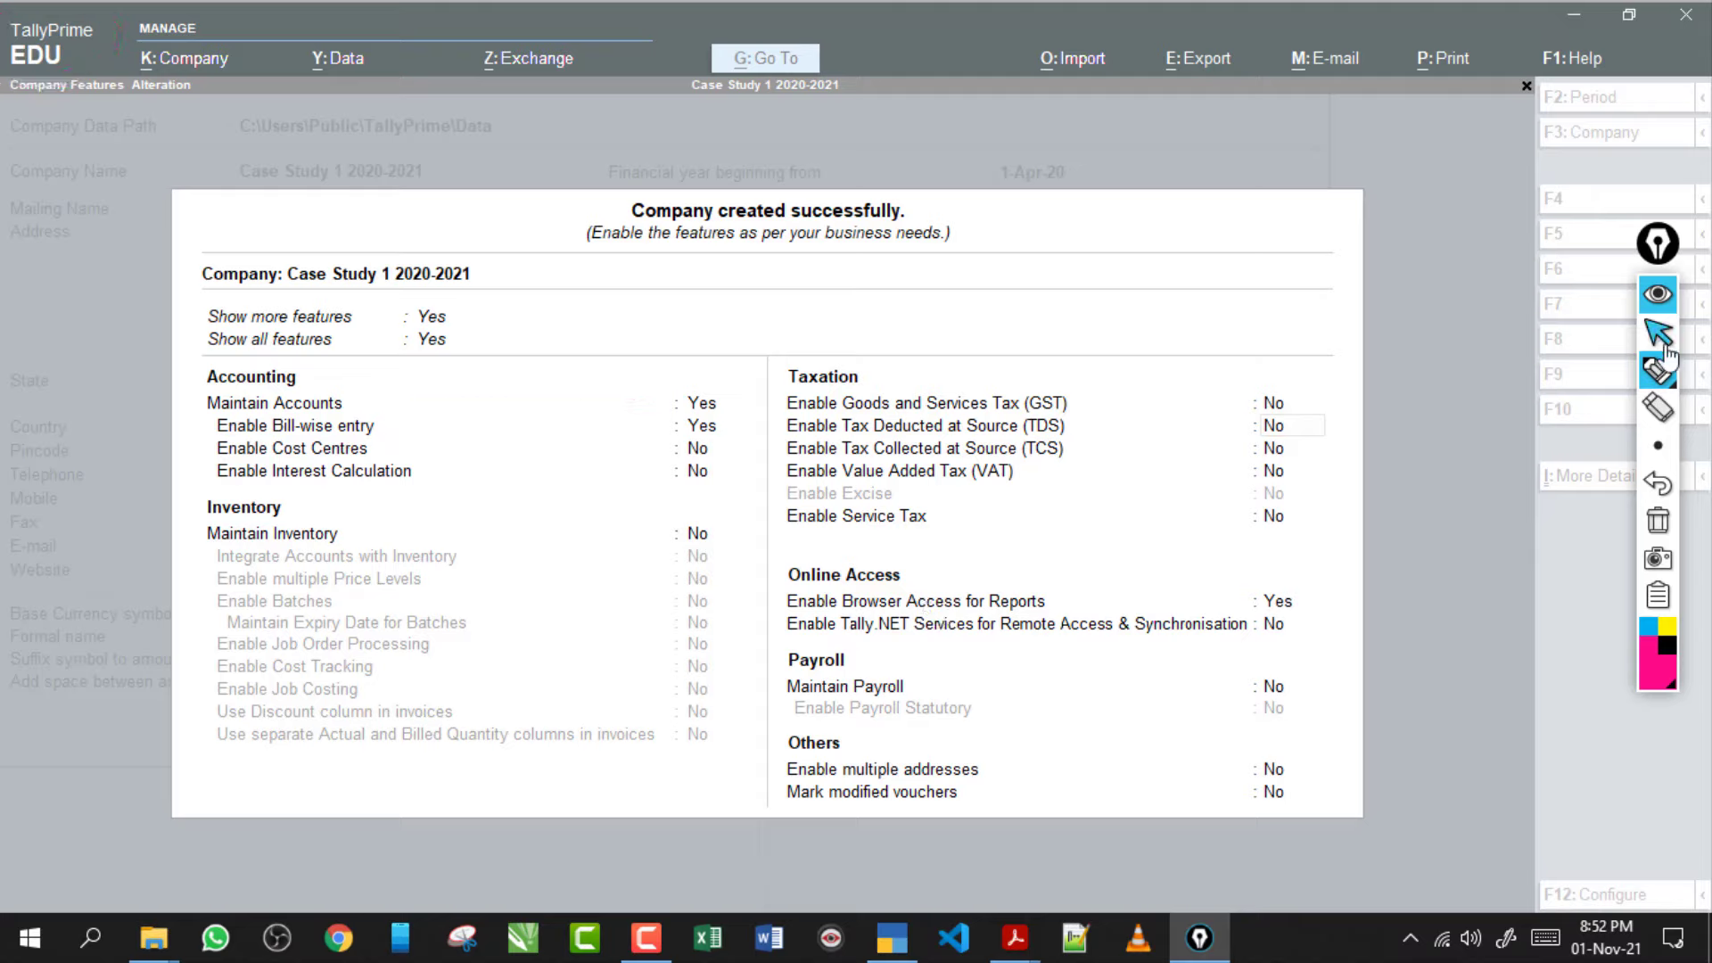
left_click(1658, 332)
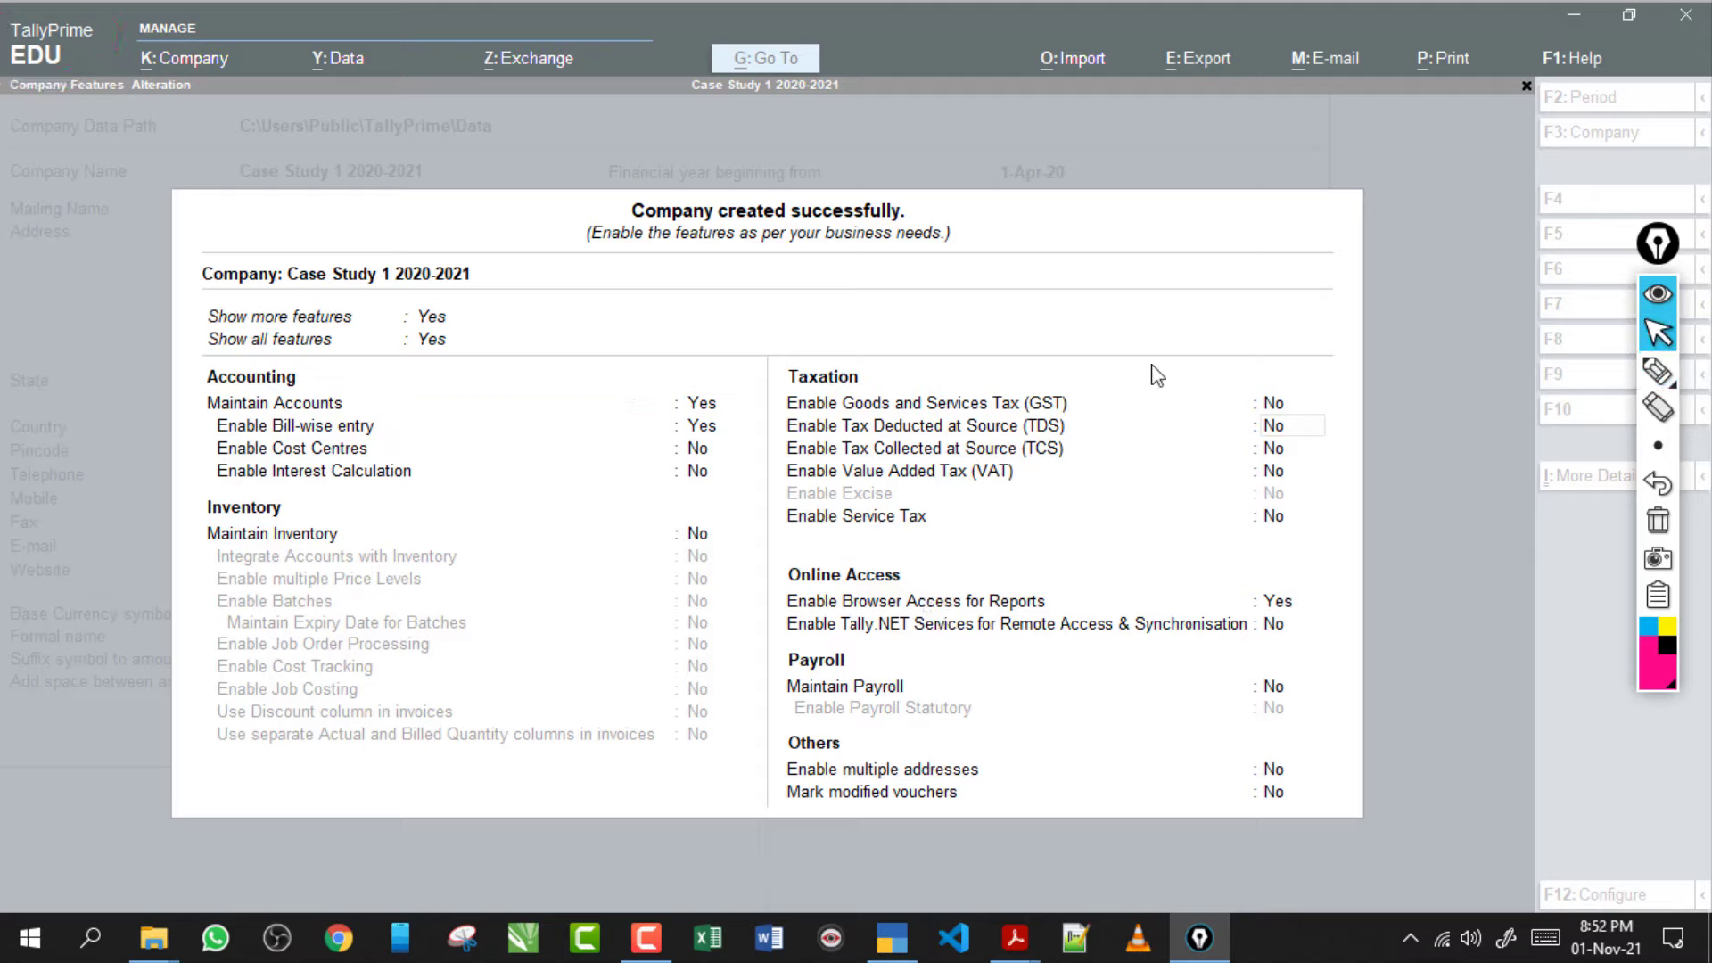
Accept the company features with the remaining options unchanged and save them
left_click(896, 545)
key("ctrl")
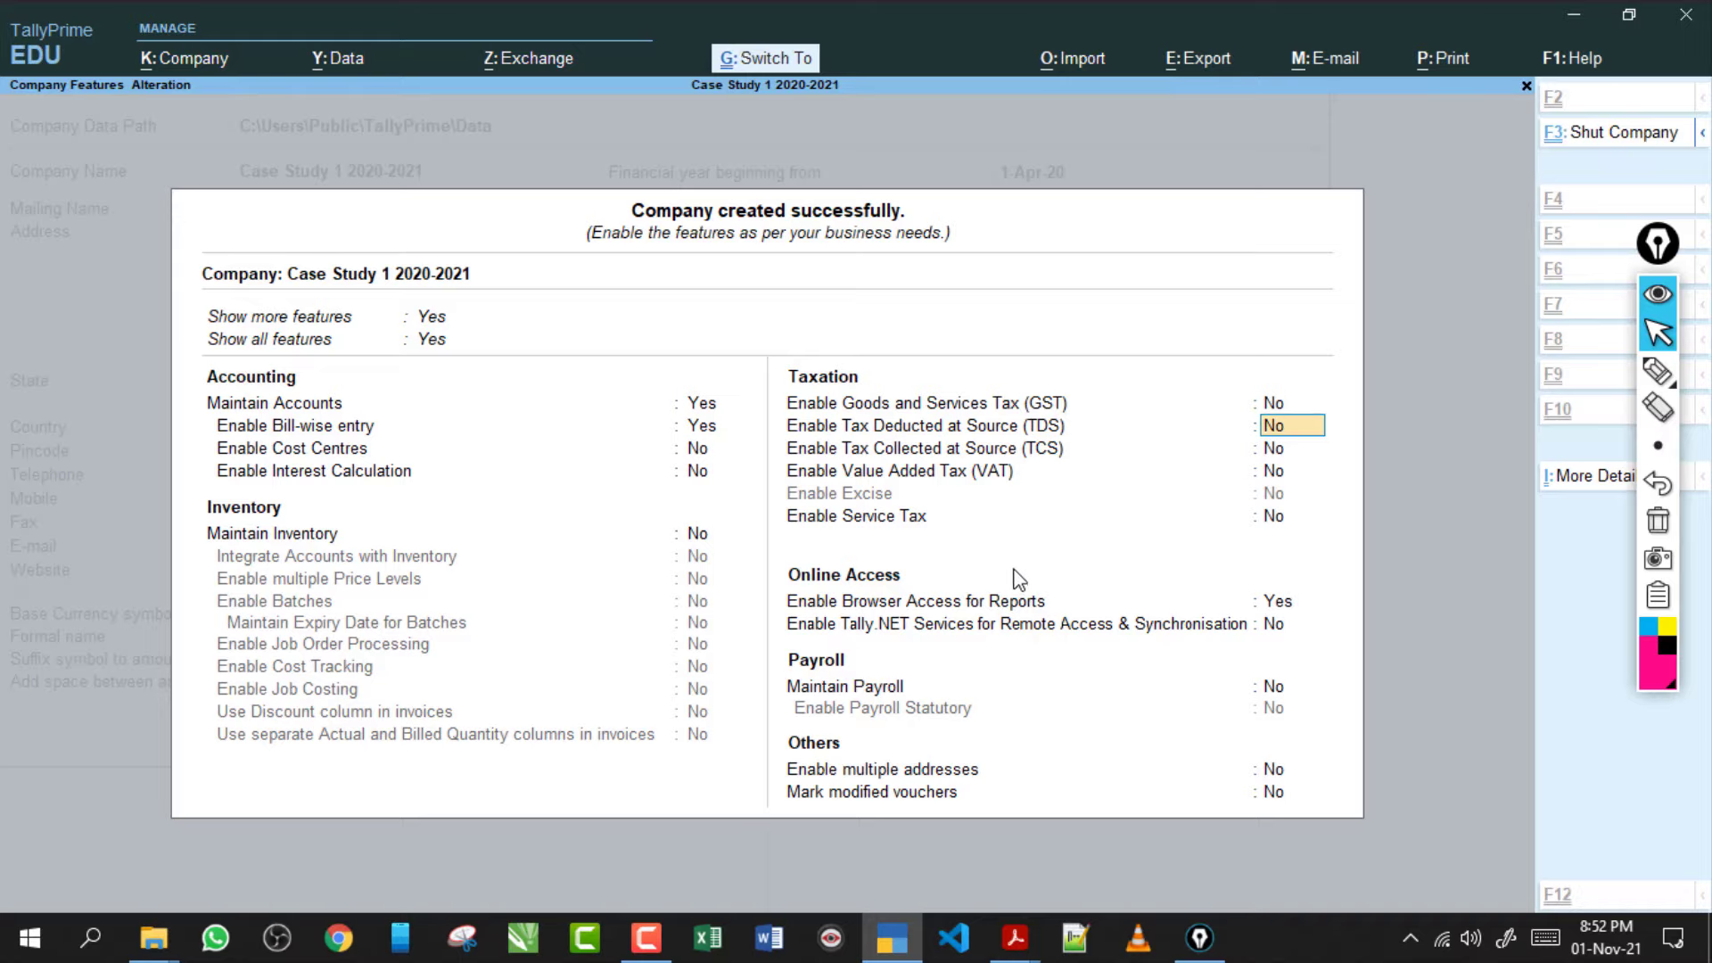
key("ctrl+a")
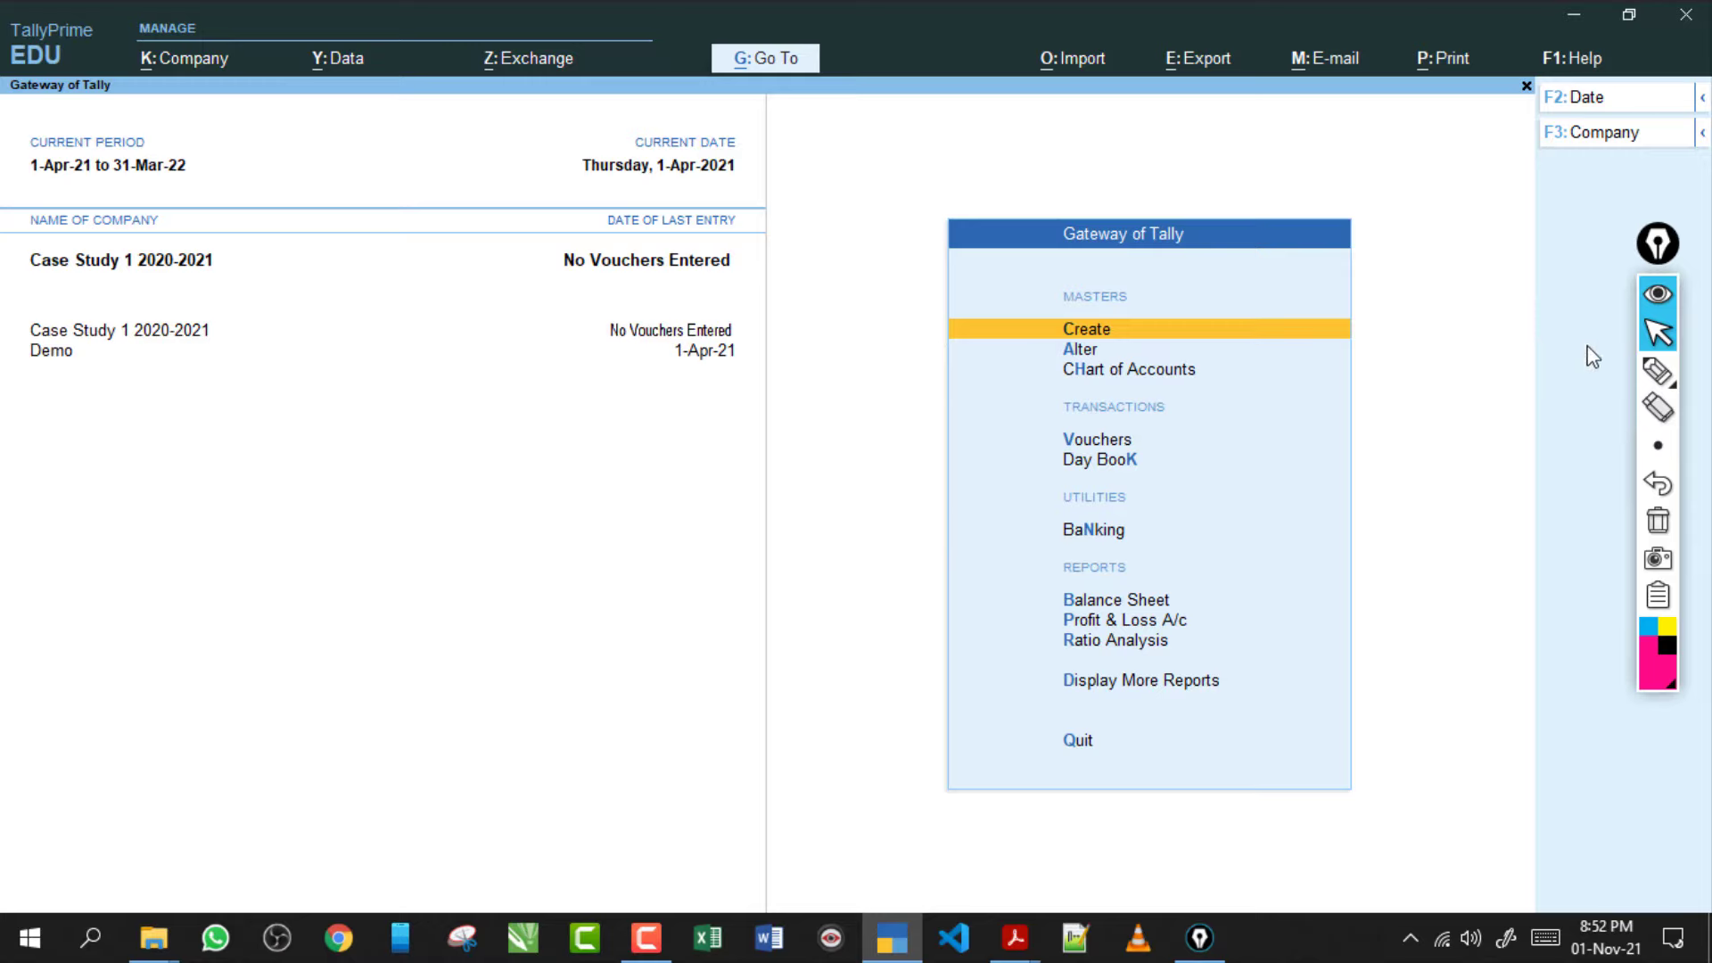
Underline Case Study 1 2020-2021, its last entry status and Demo in the company list with the pen, and erase the underlines
left_click(1657, 373)
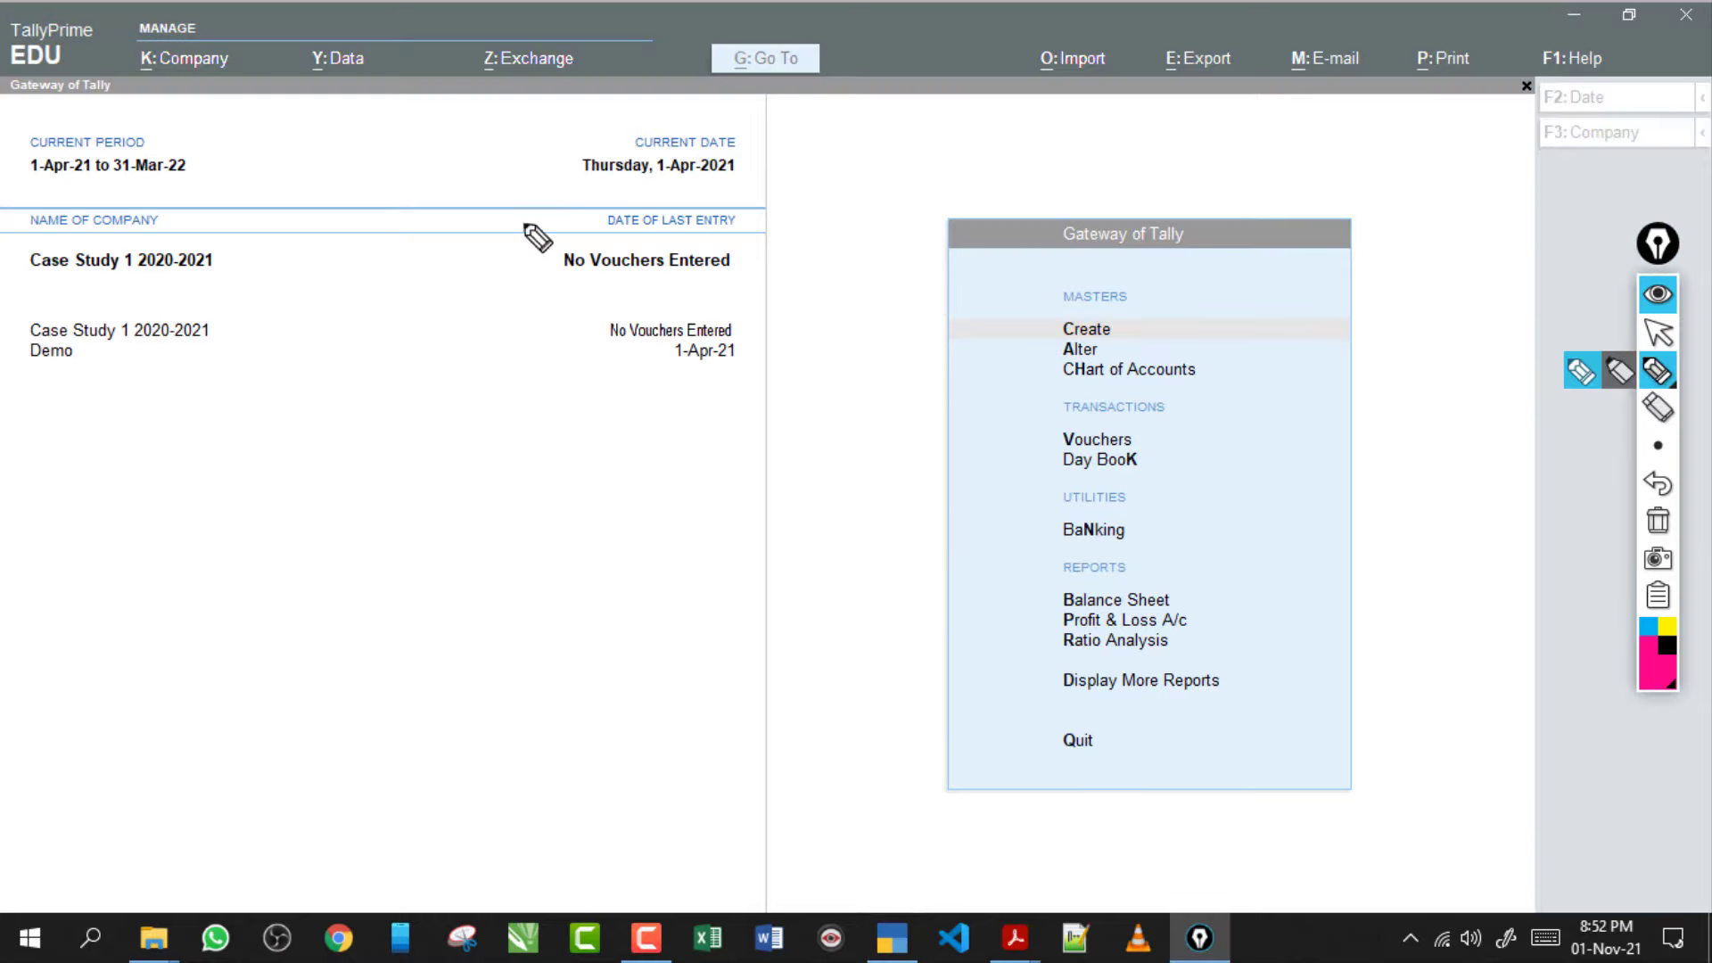
left_click_drag(57, 280, 220, 276)
left_click_drag(565, 277, 710, 280)
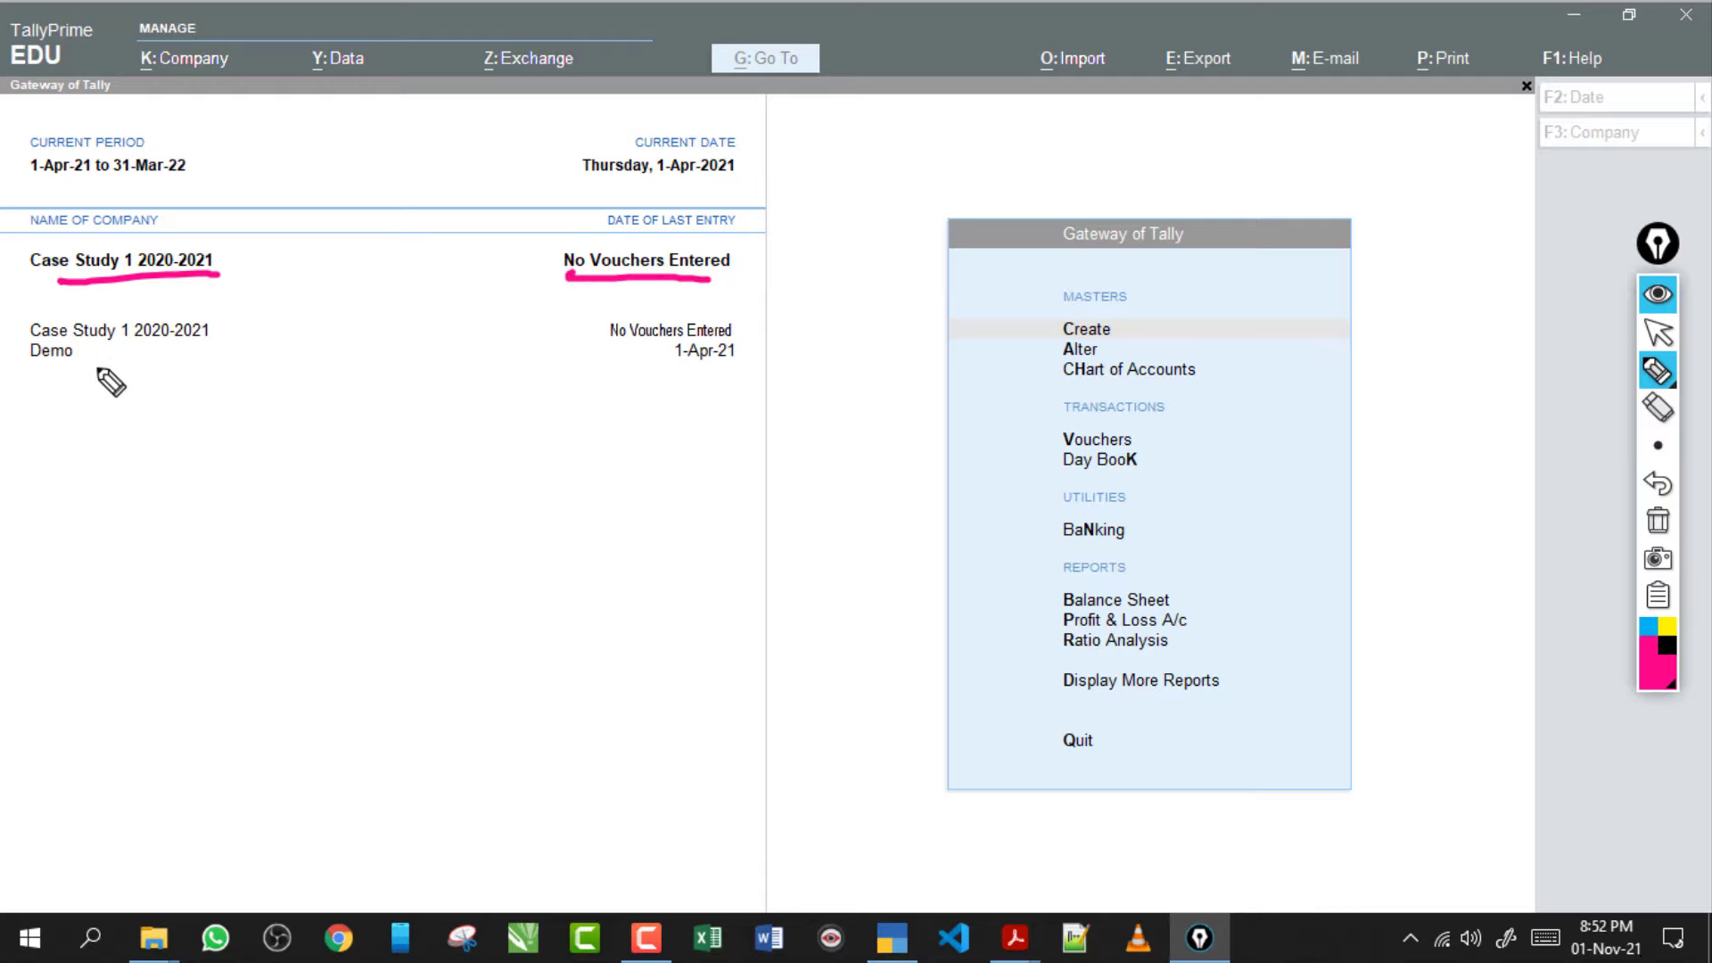
left_click_drag(39, 366, 91, 365)
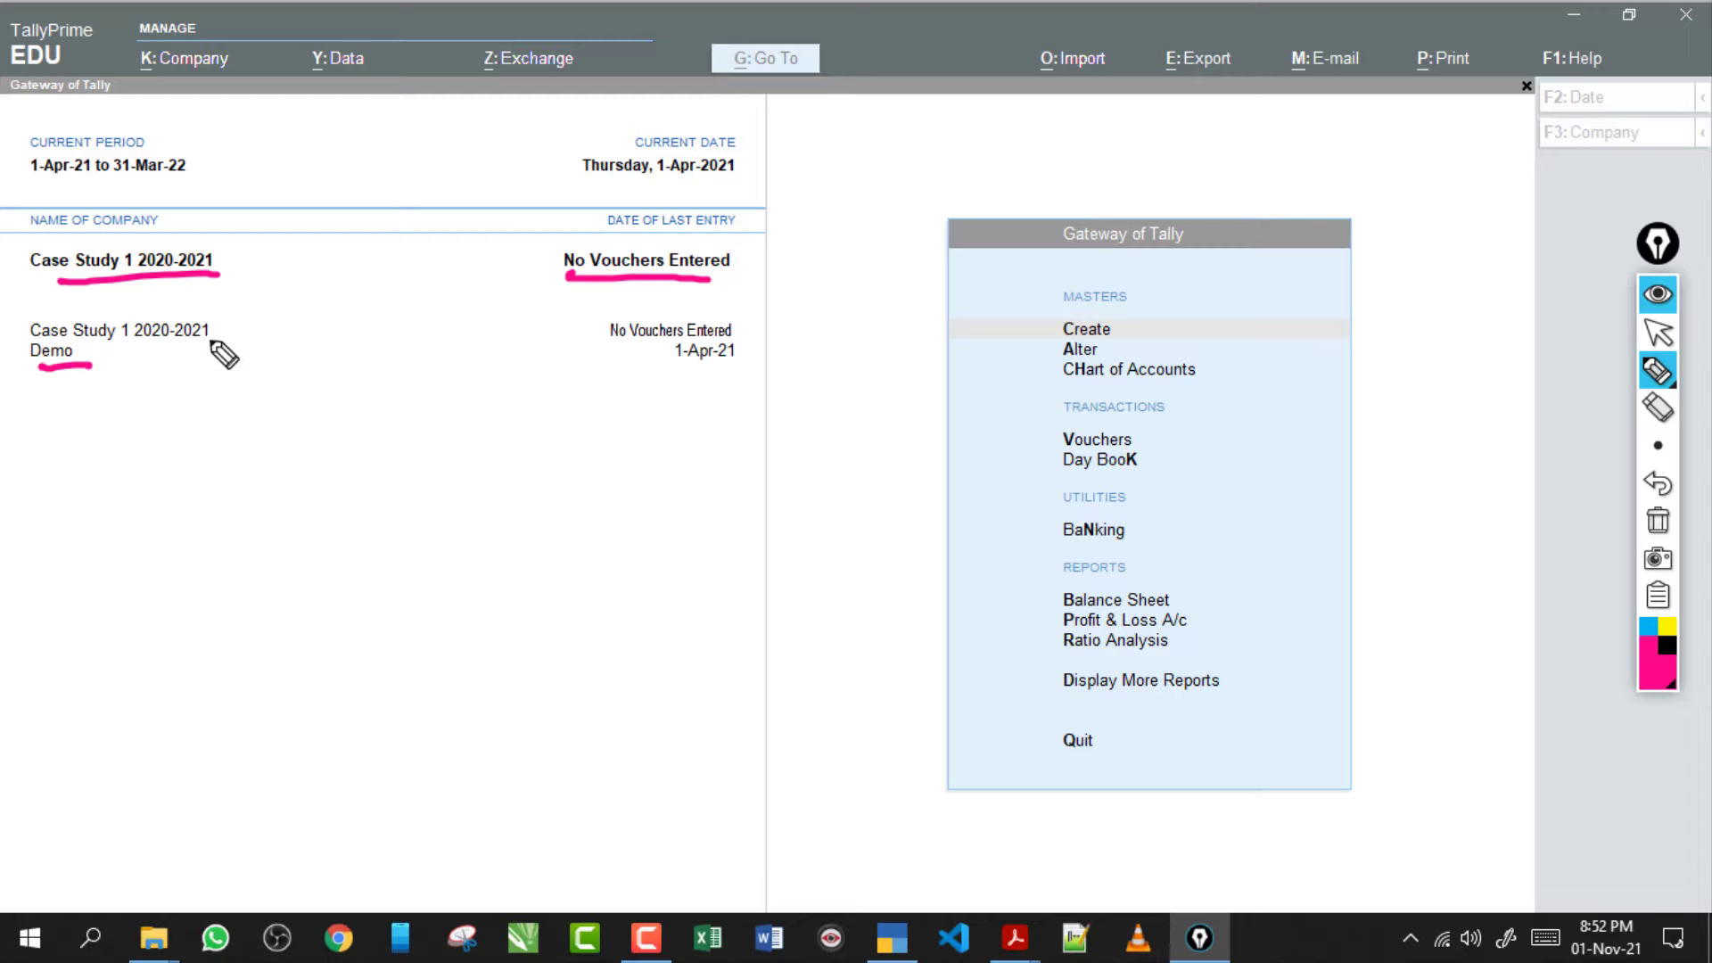
left_click_drag(215, 338, 281, 330)
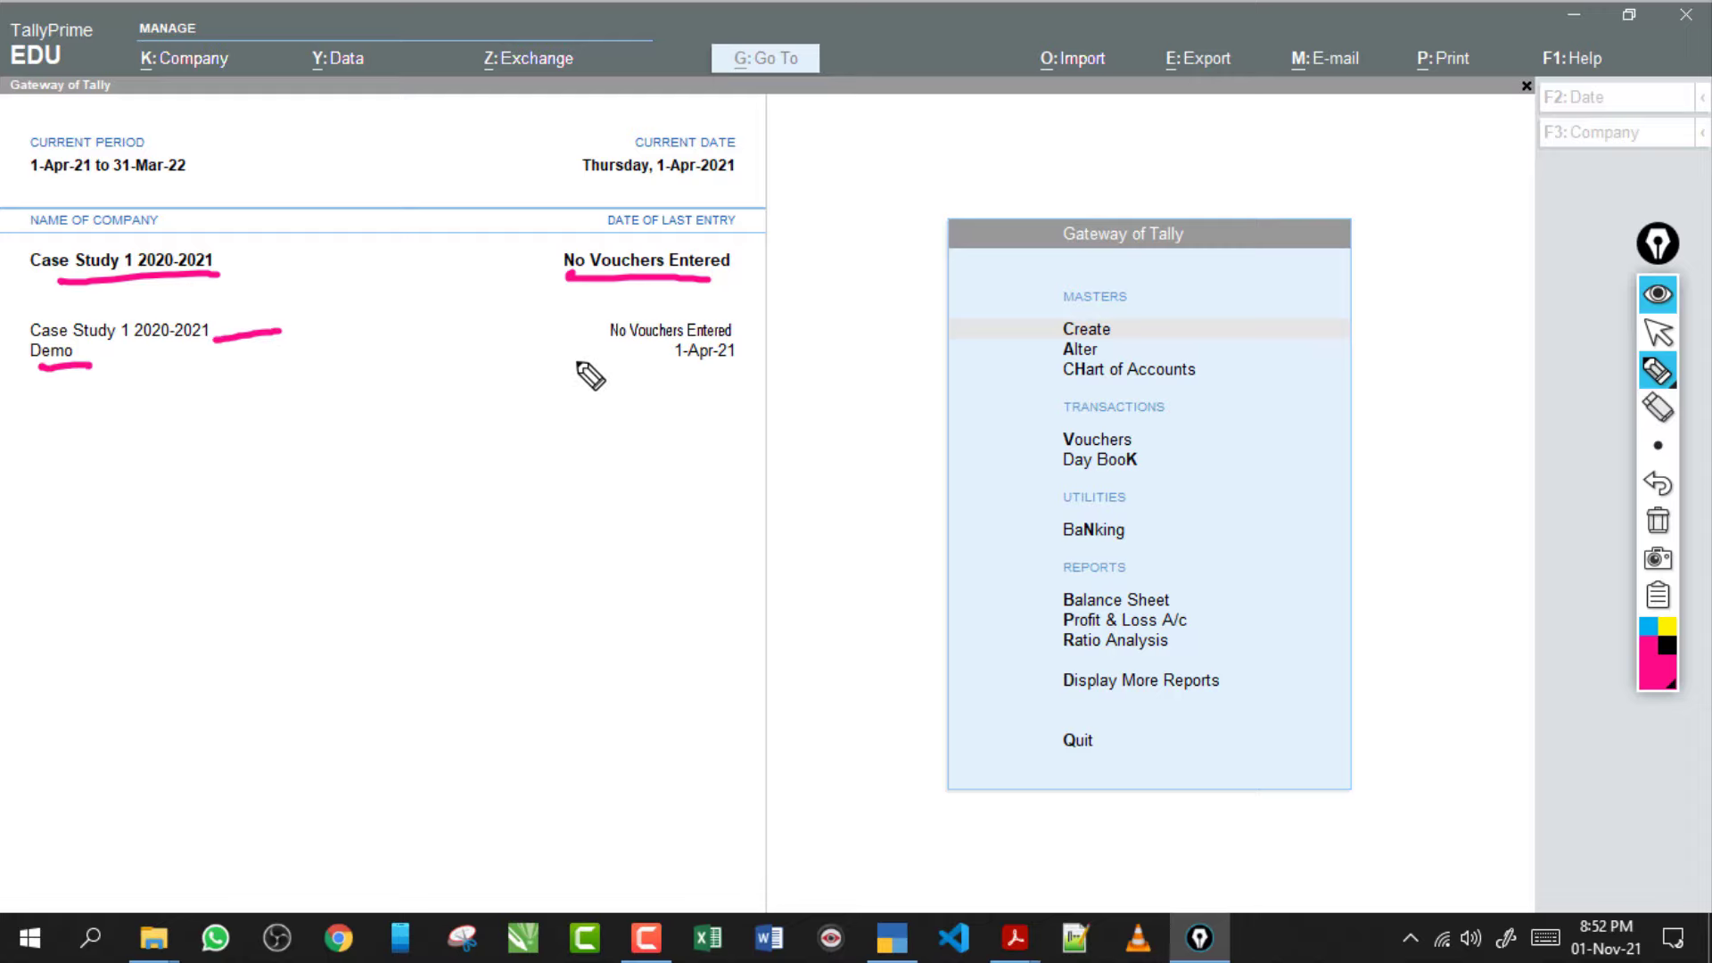
left_click(1657, 521)
left_click(1657, 331)
Switch the active company back and forth between Demo and Case Study 1 2020-2021, ending on Case Study 1 2020-2021
left_click(54, 353)
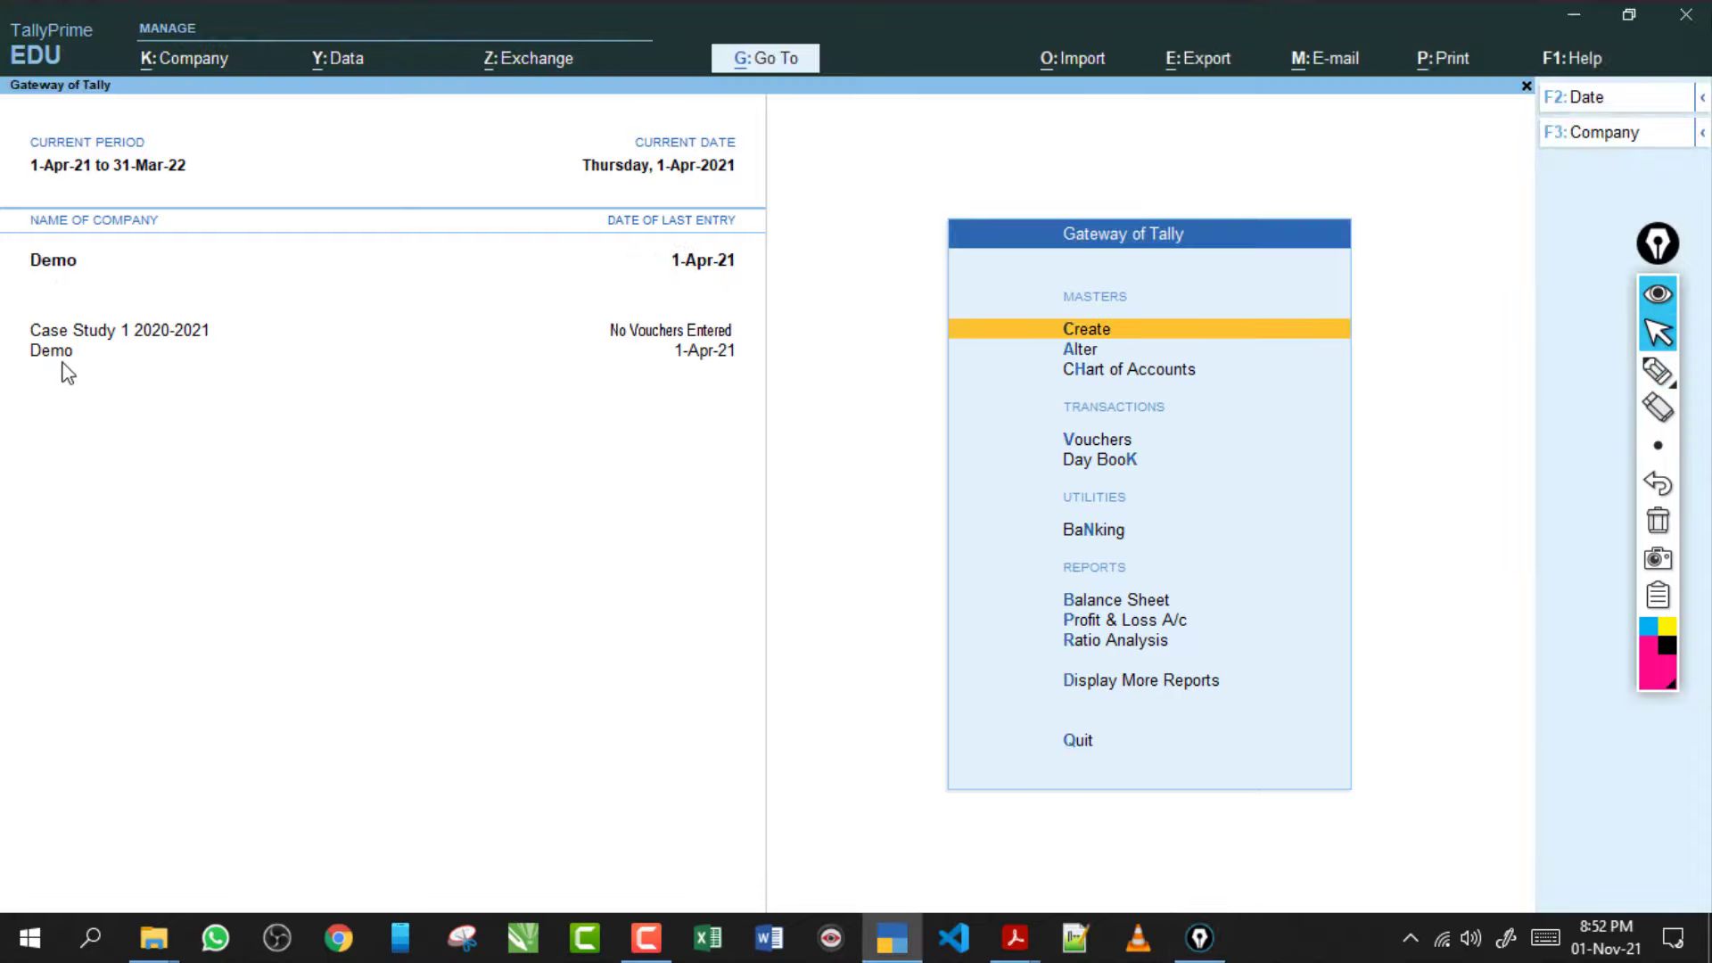
left_click(63, 333)
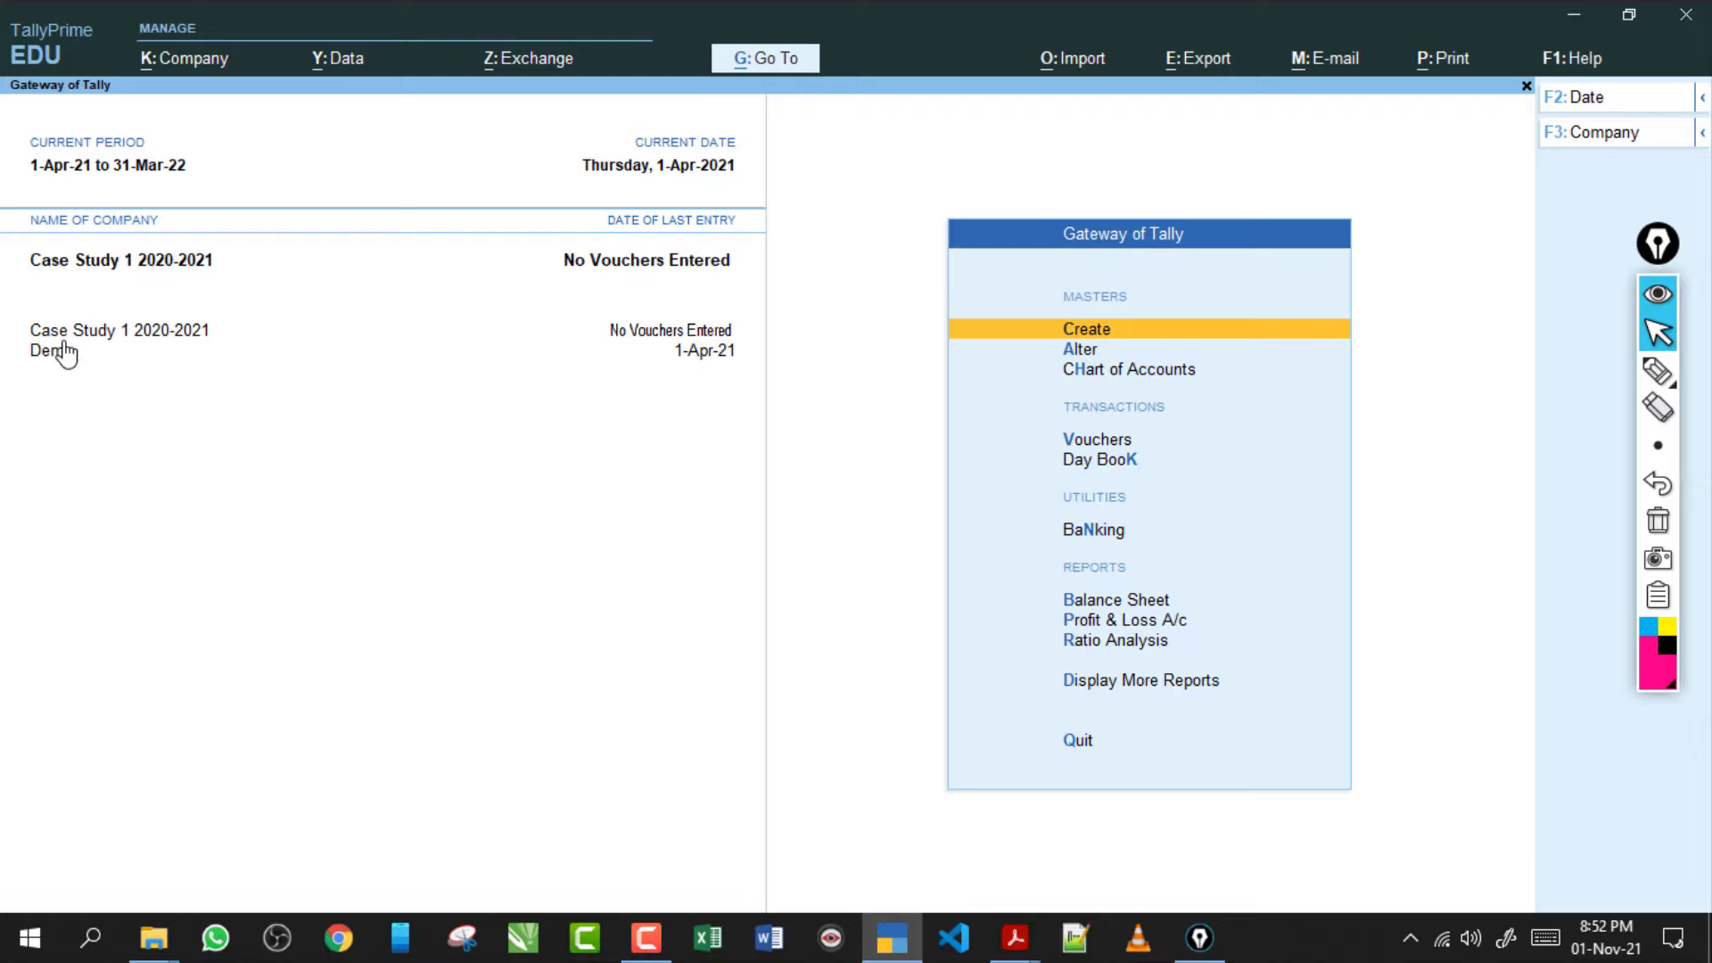
left_click(65, 348)
left_click(67, 350)
left_click(69, 355)
left_click(67, 350)
left_click(72, 348)
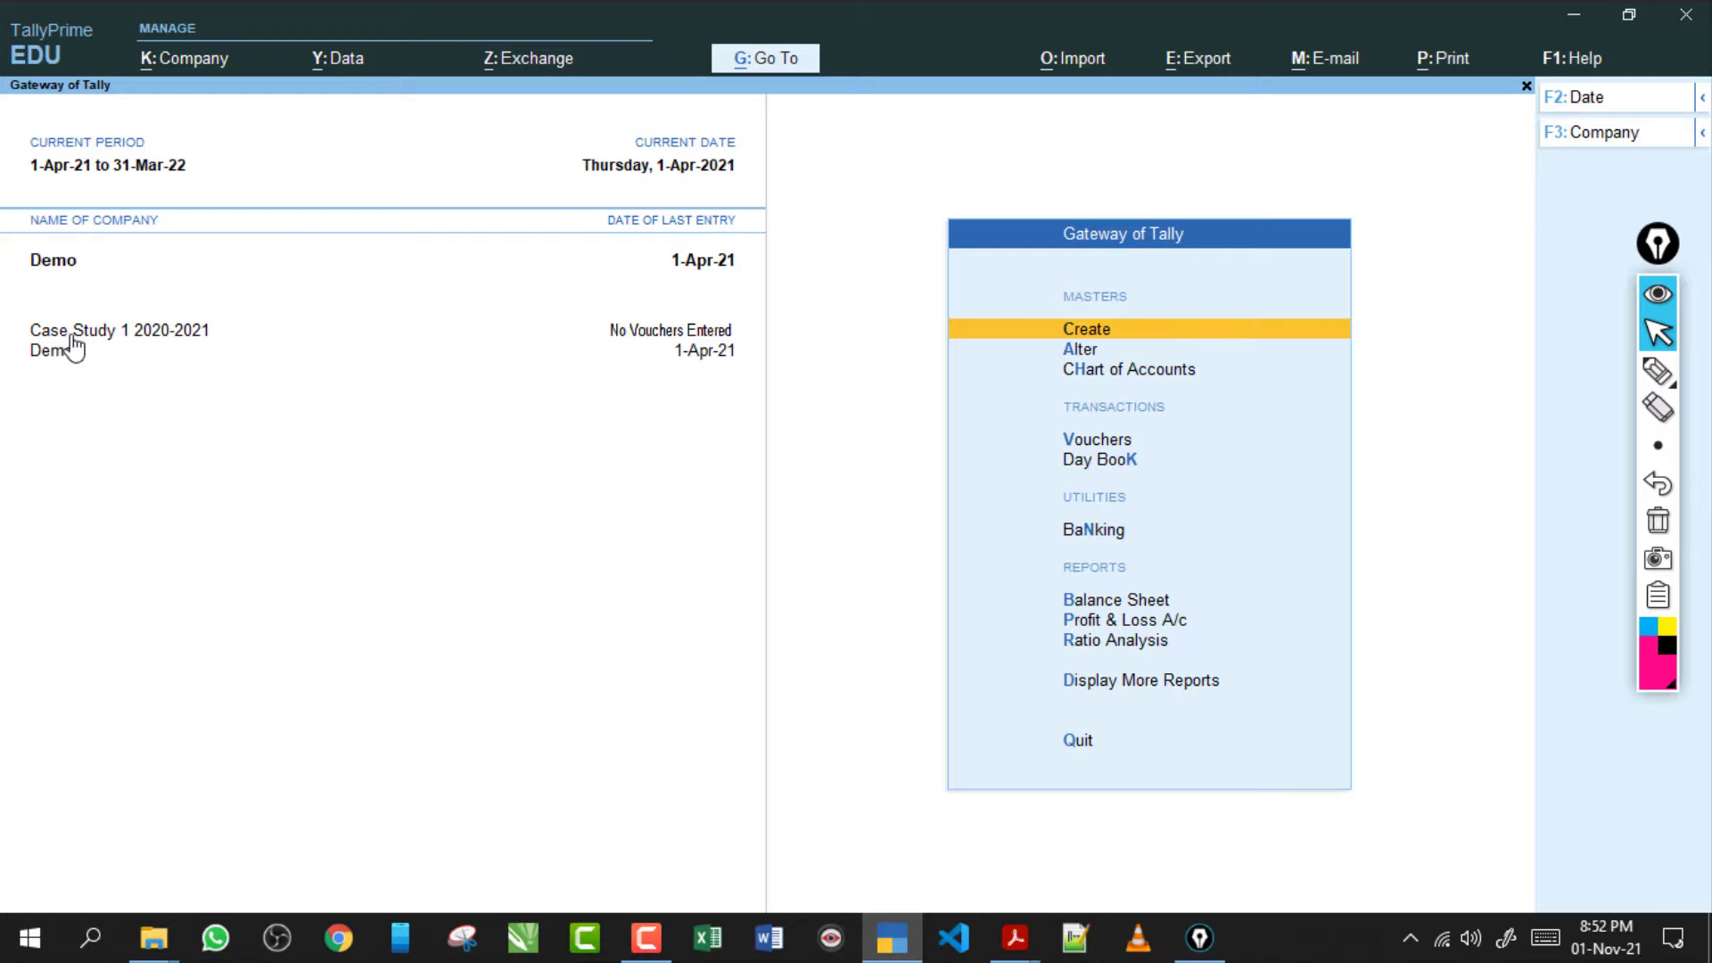
left_click(73, 348)
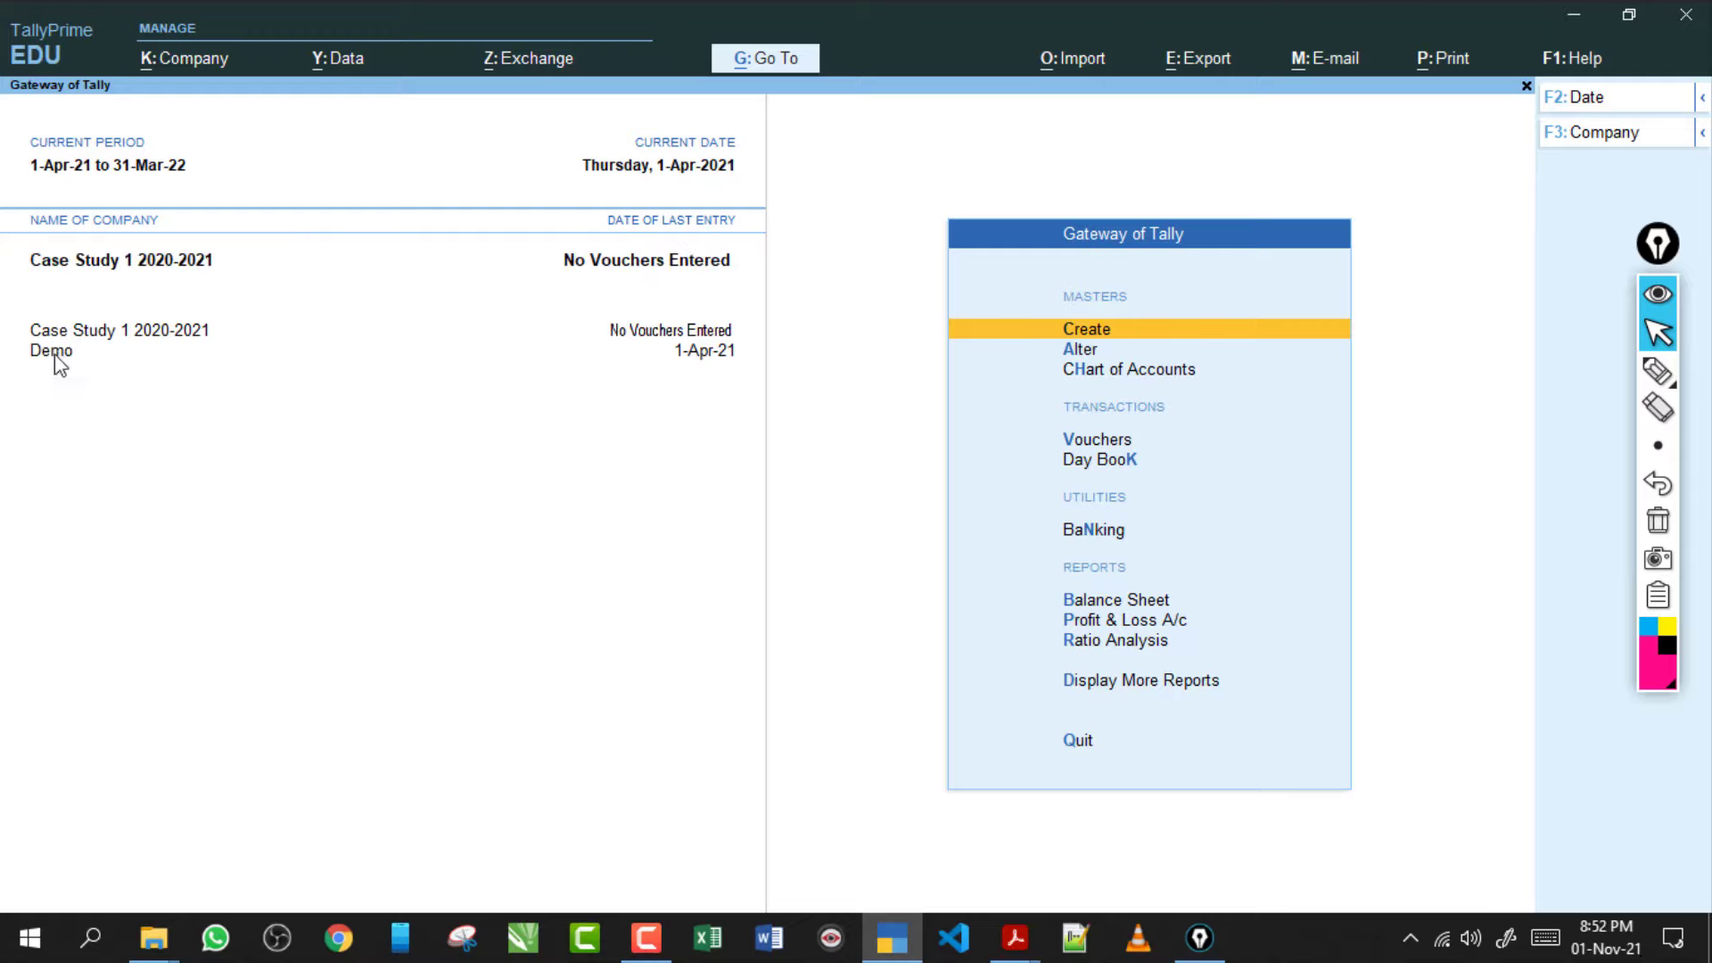
Make Demo the active company and shut it, leaving Case Study 1 2020-2021 open
left_click(55, 353)
left_click(181, 63)
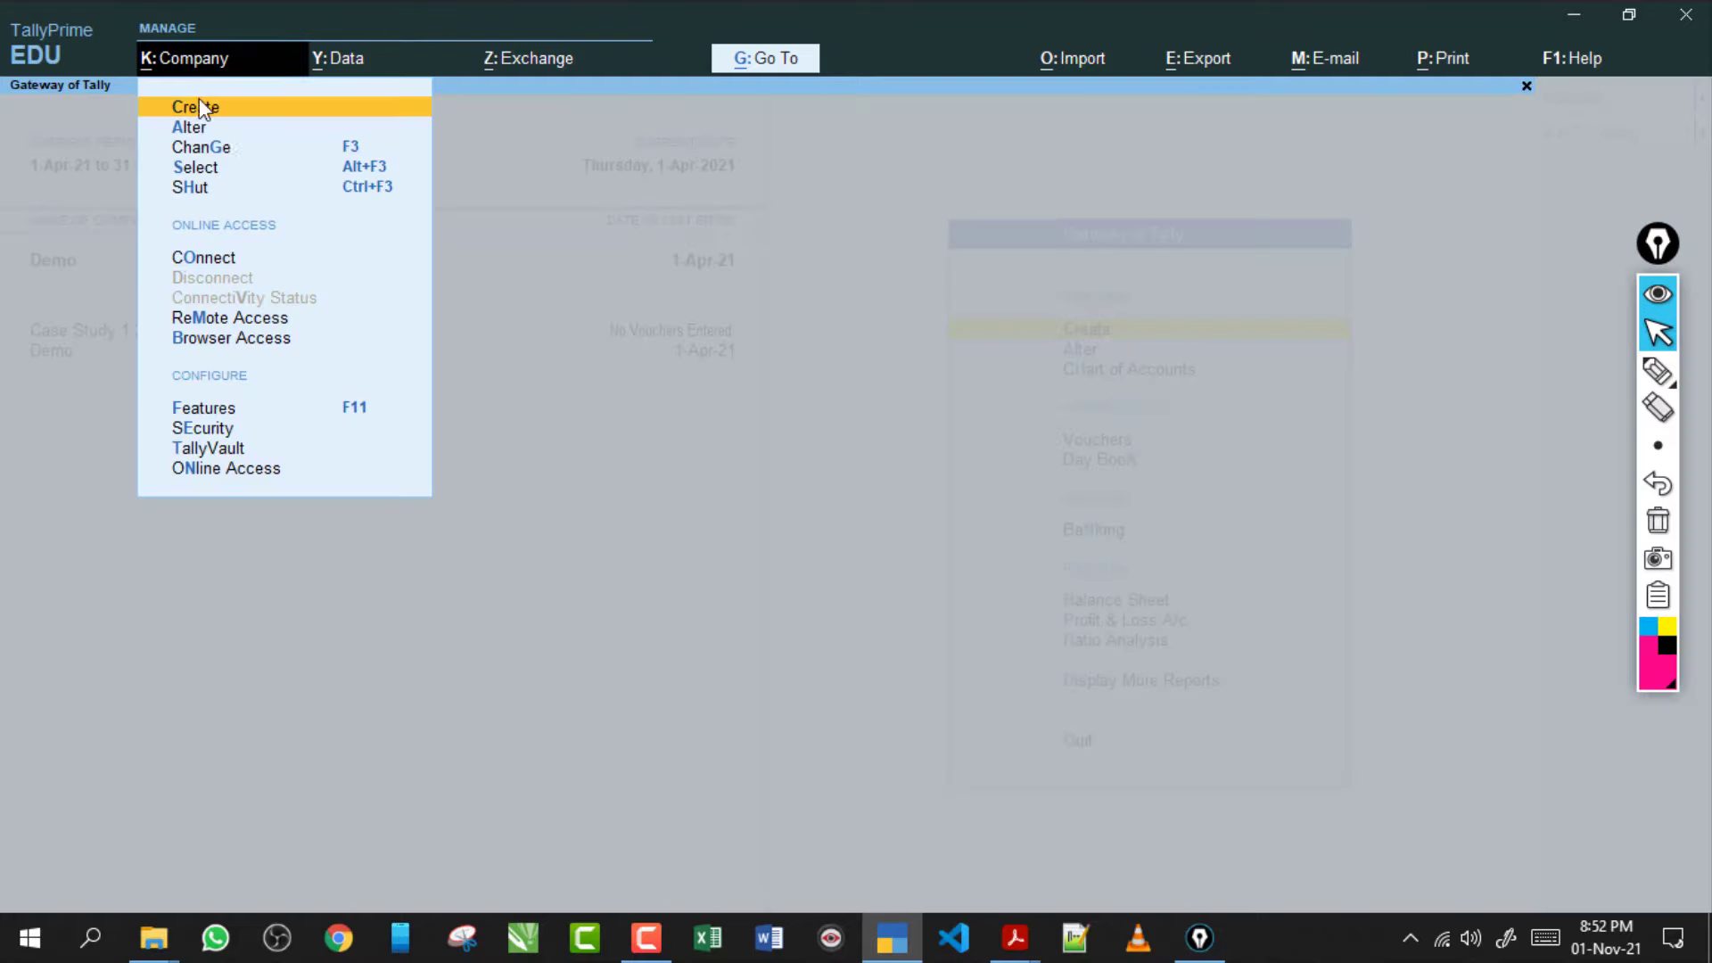
left_click(219, 191)
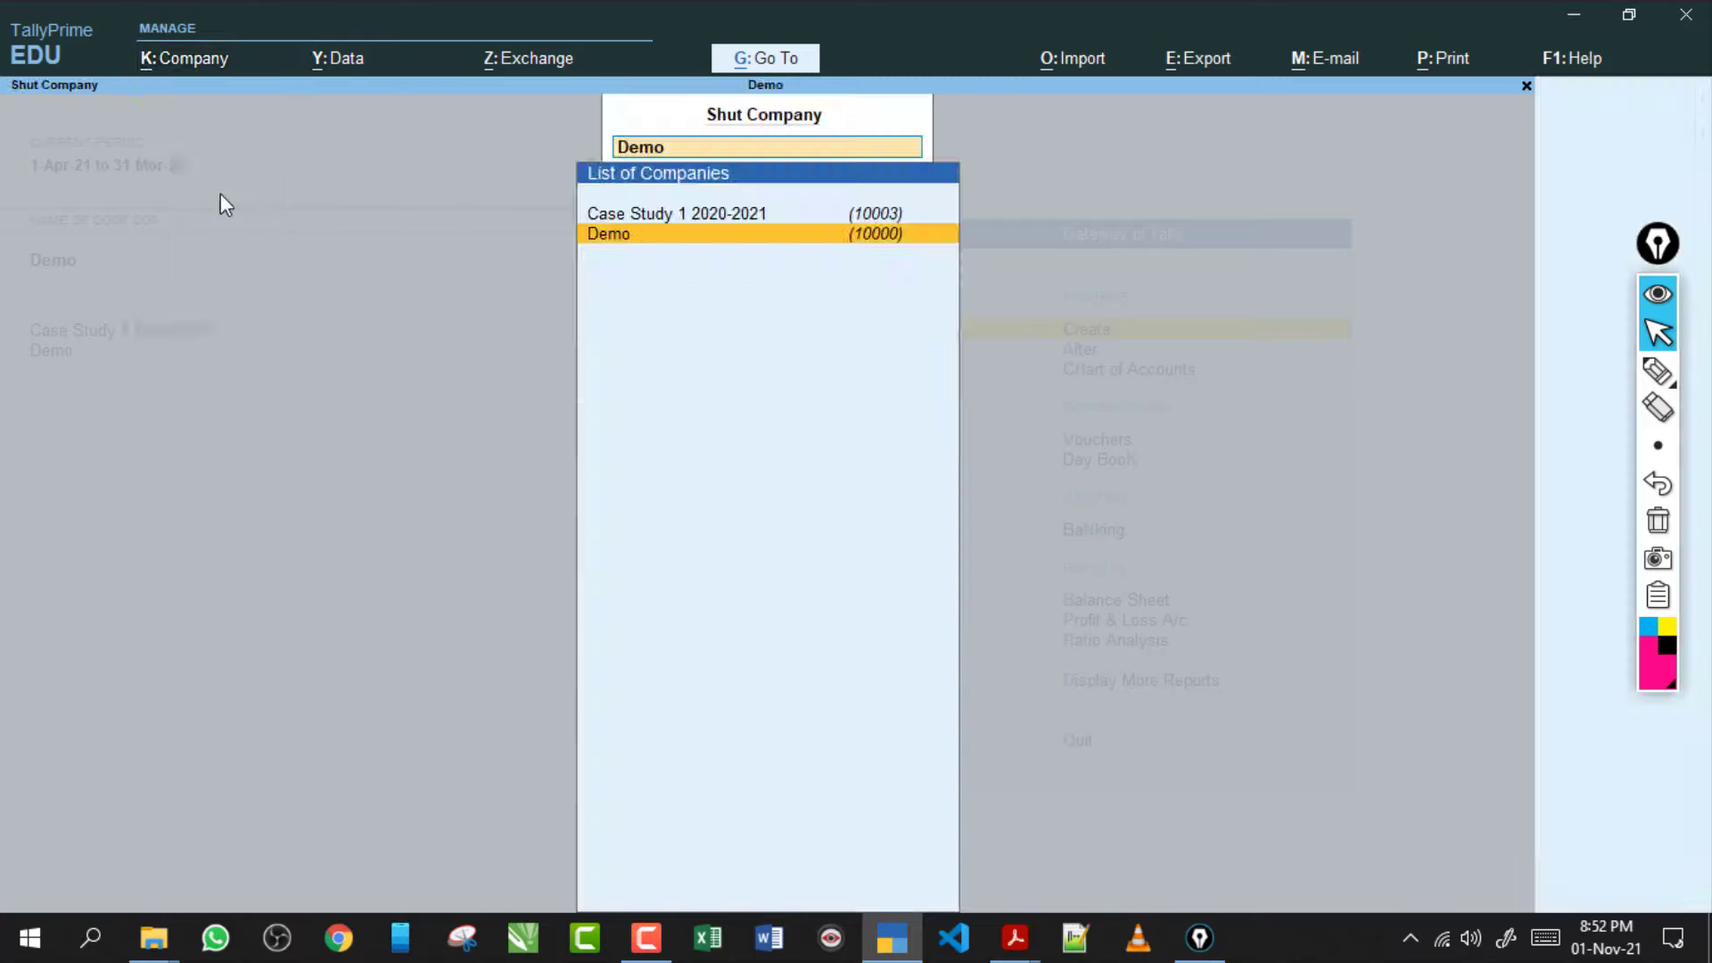
left_click(615, 235)
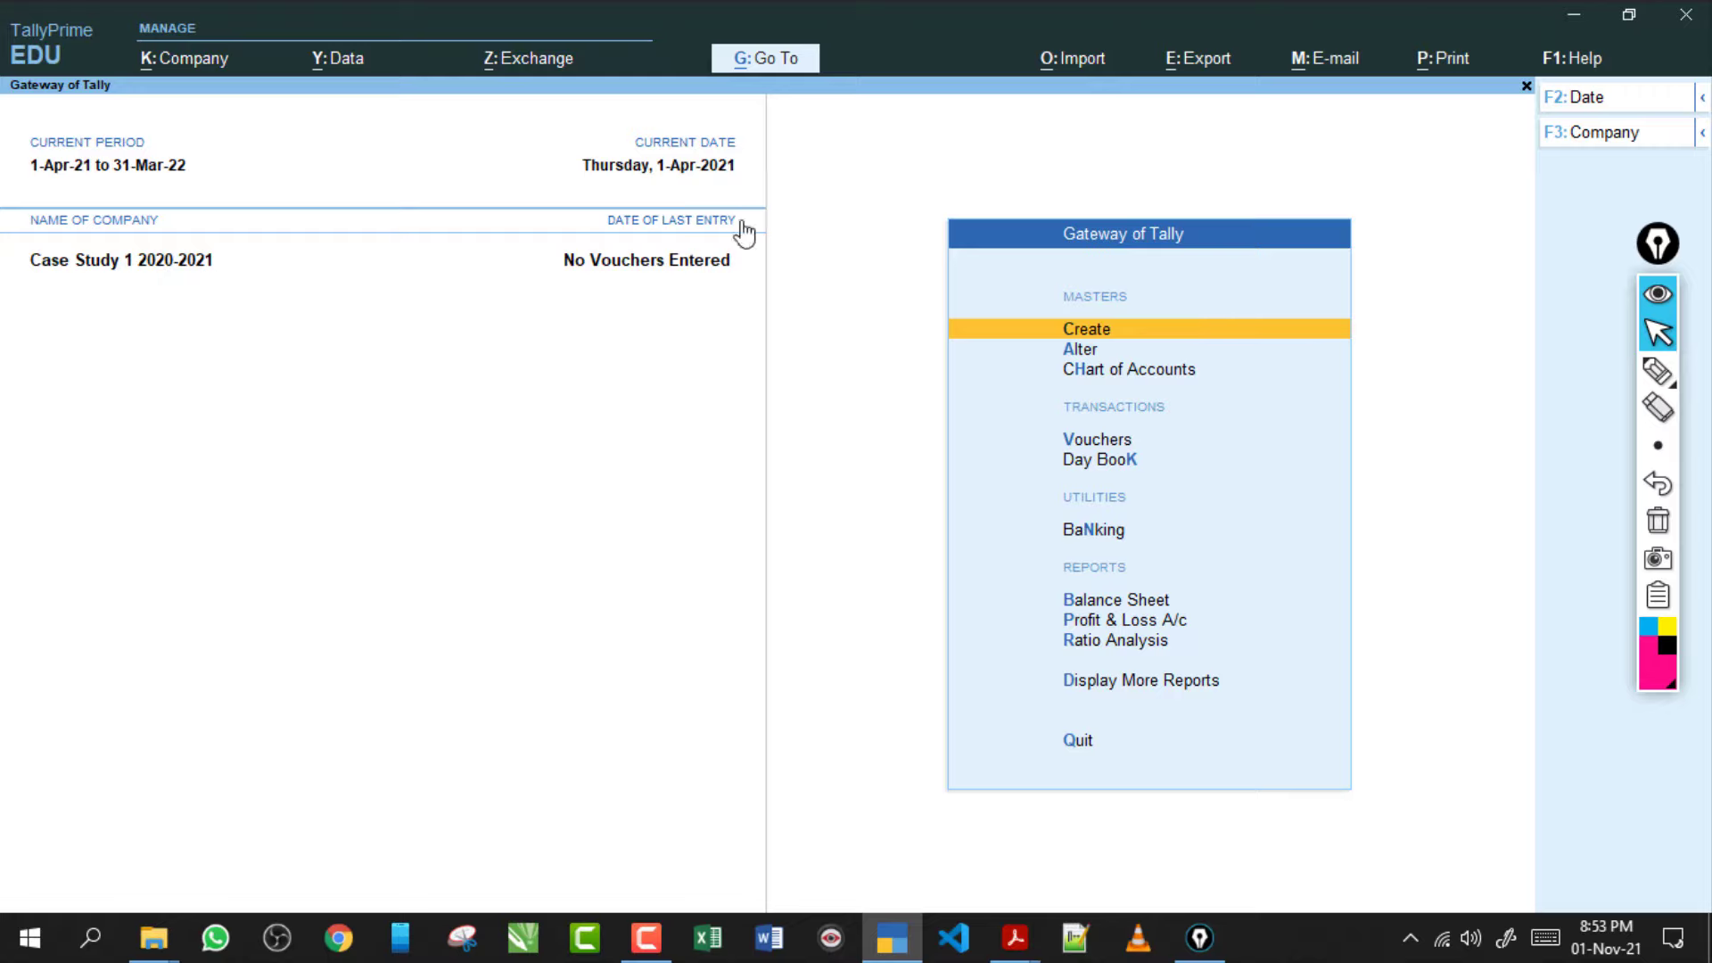
Underline and circle the current period with the pen, draw an arrow from it and handwrite a note below the company name
left_click(1657, 372)
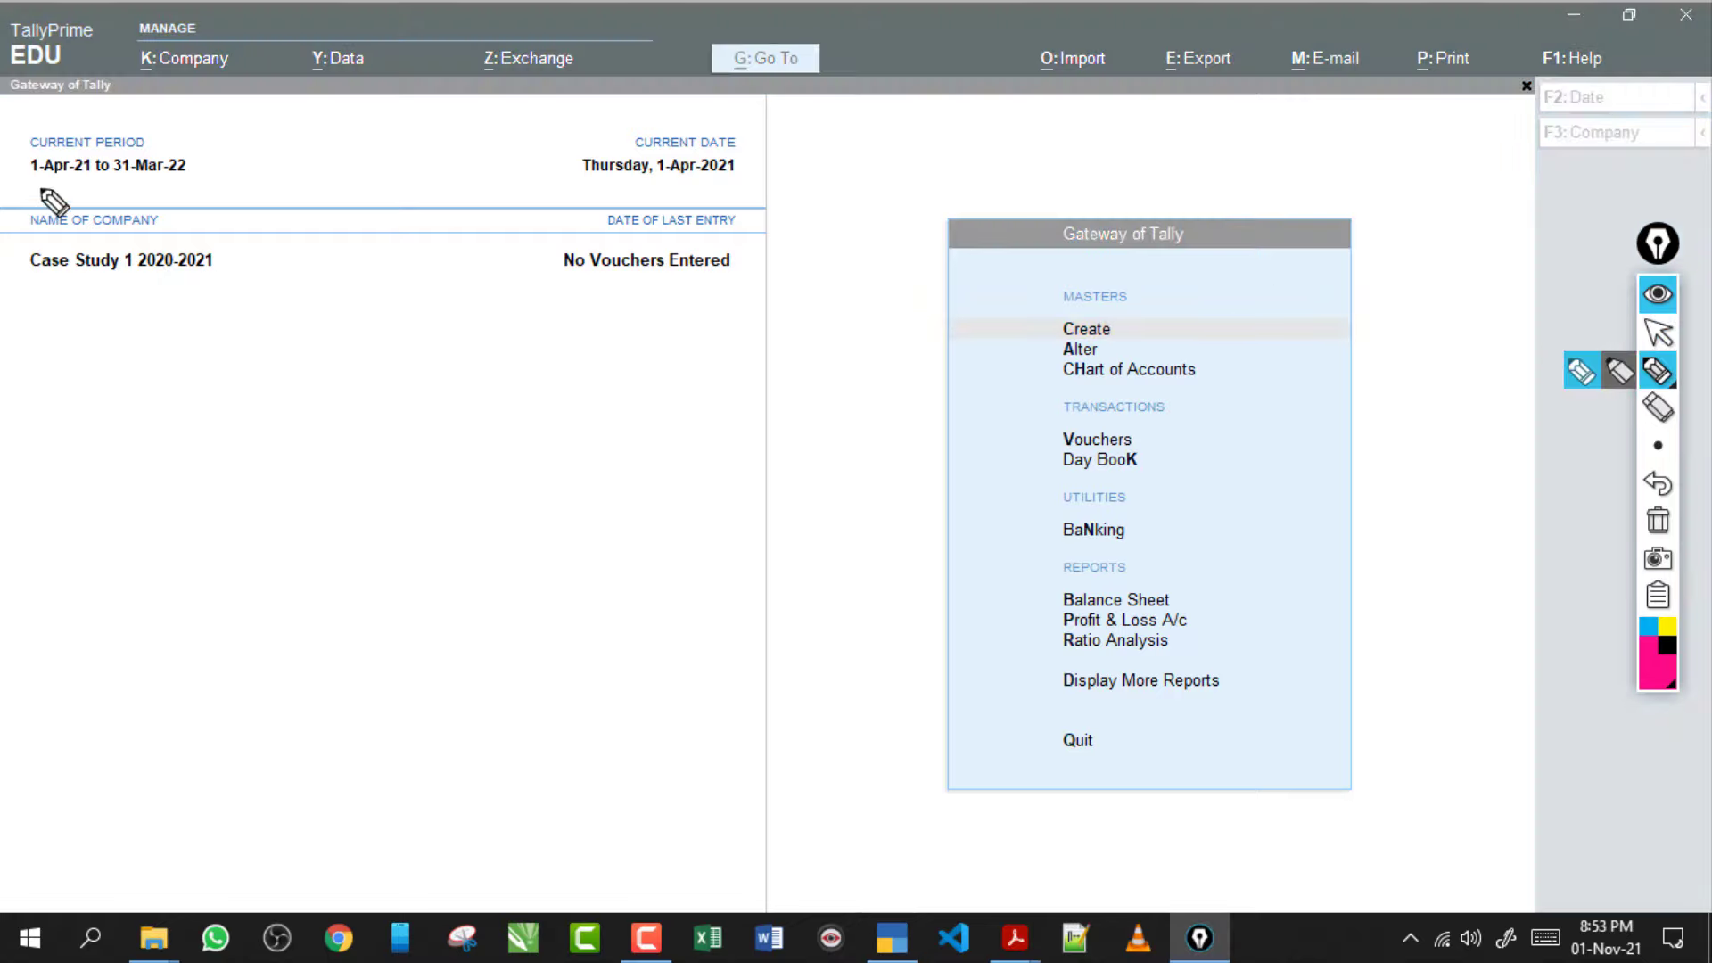
left_click_drag(37, 188, 179, 190)
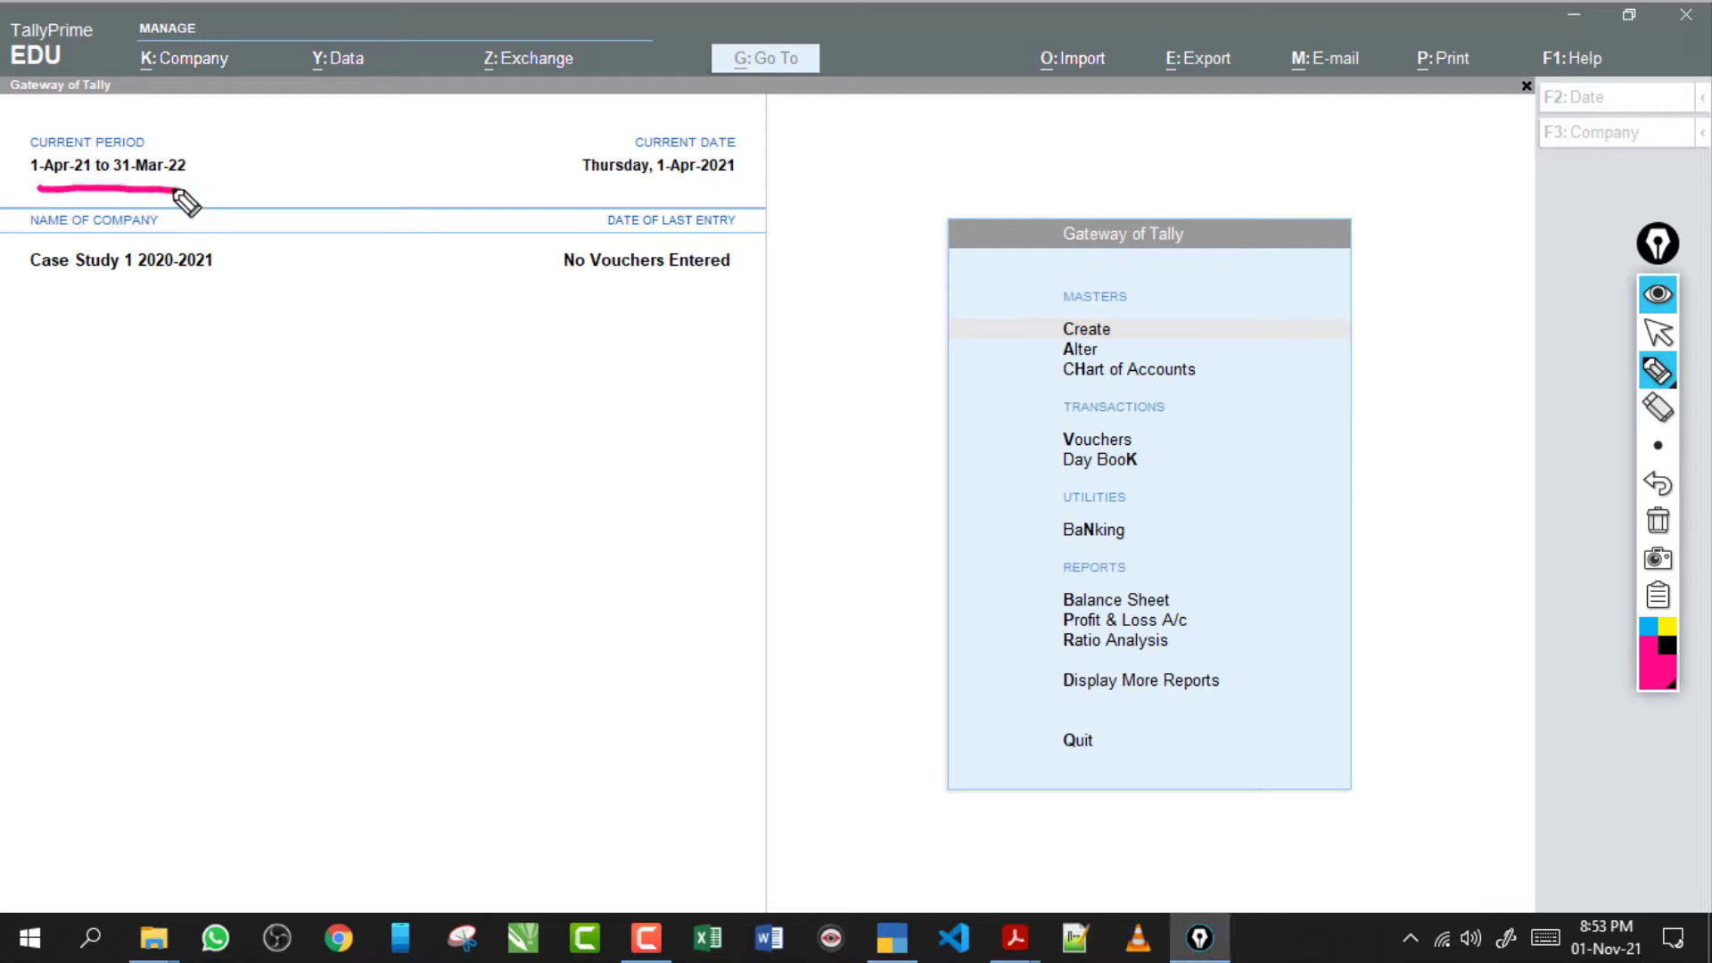
mouse_move(181, 190)
left_mouse_down()
mouse_move(218, 145)
mouse_move(116, 190)
left_mouse_up()
left_click_drag(251, 139, 258, 200)
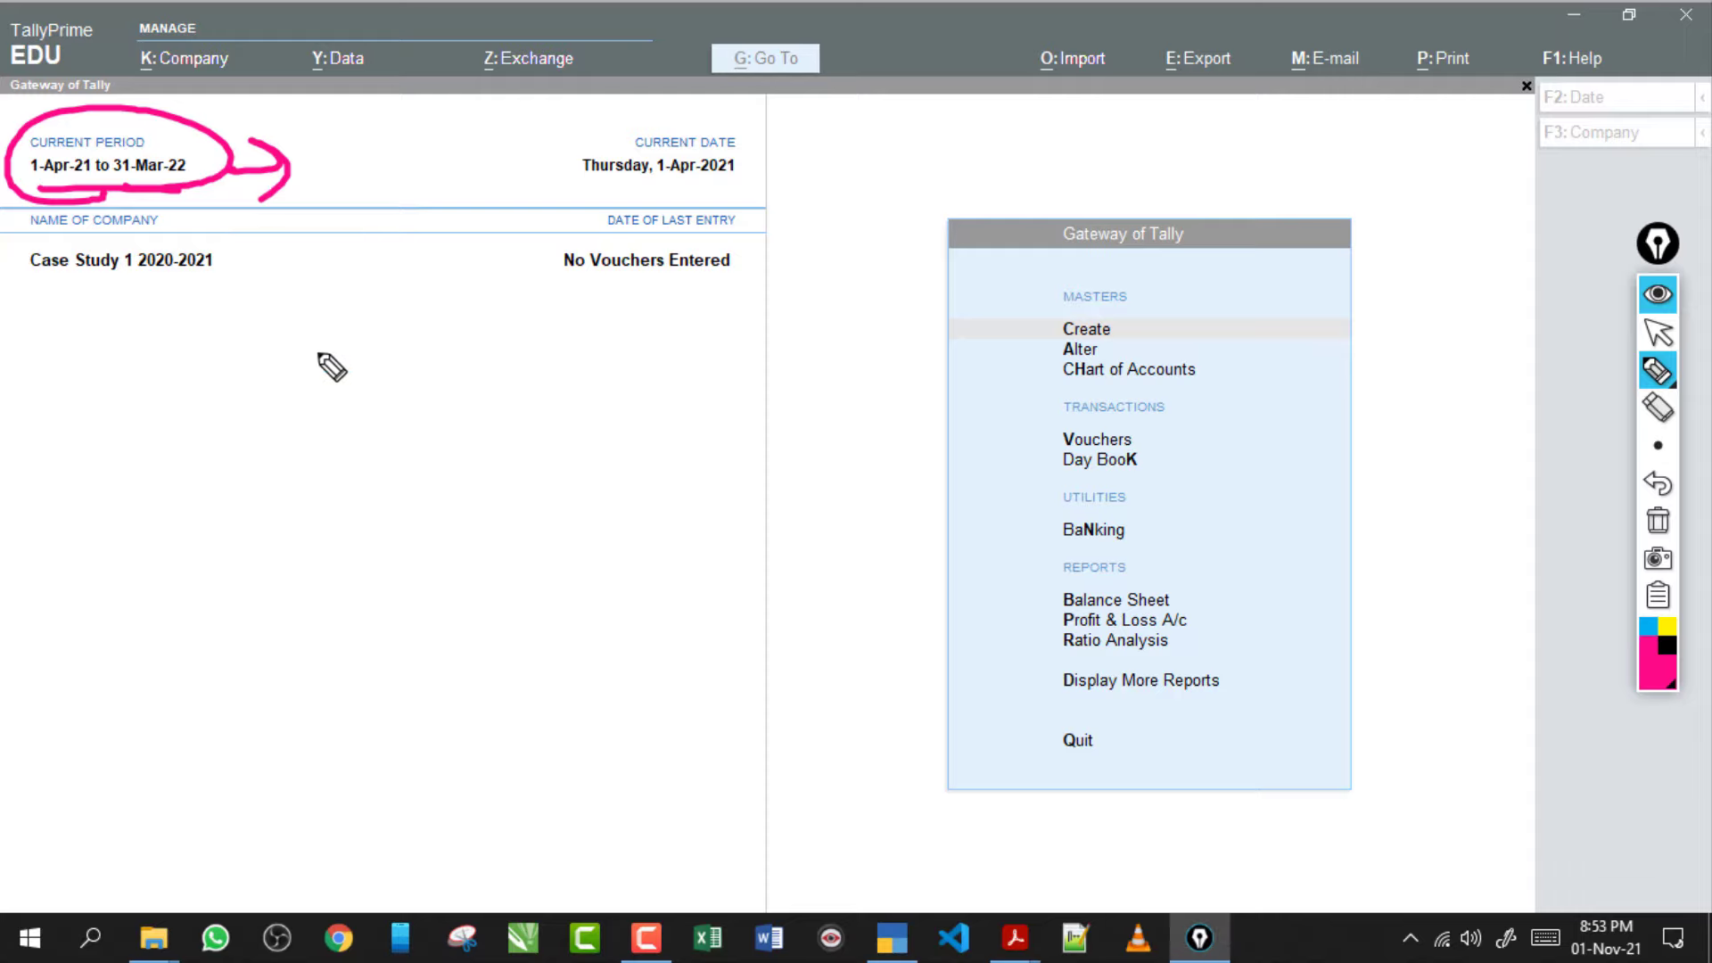
mouse_move(282, 376)
left_mouse_down()
mouse_move(294, 428)
mouse_move(521, 365)
left_mouse_up()
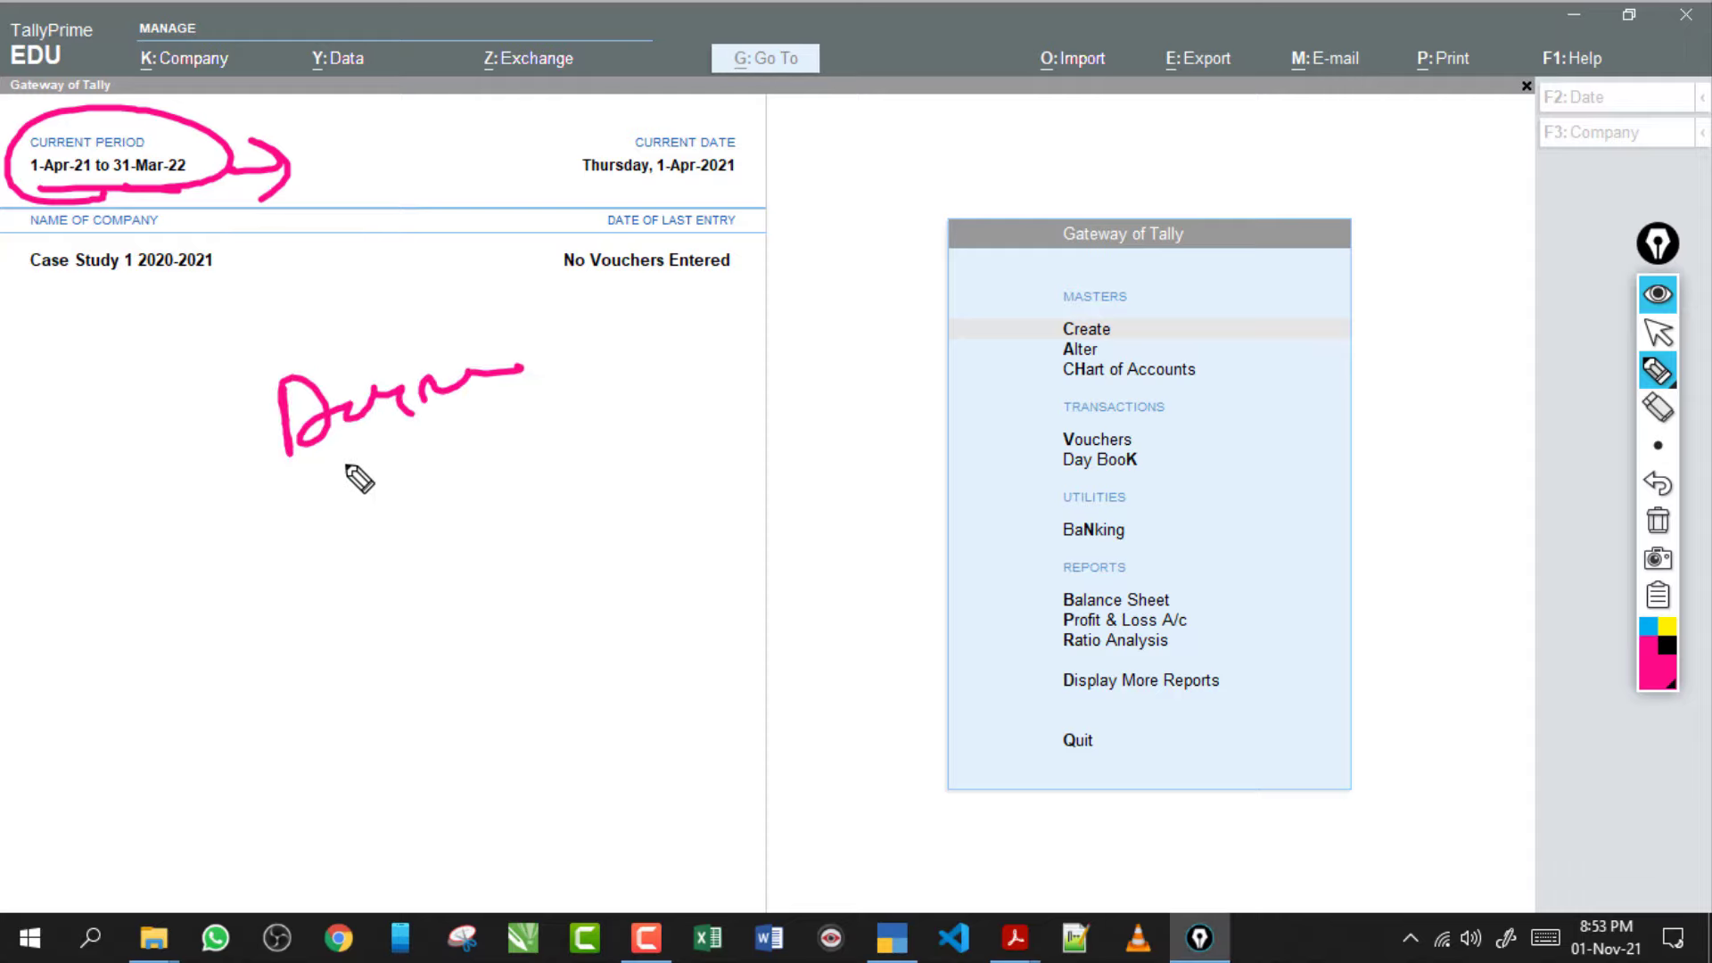